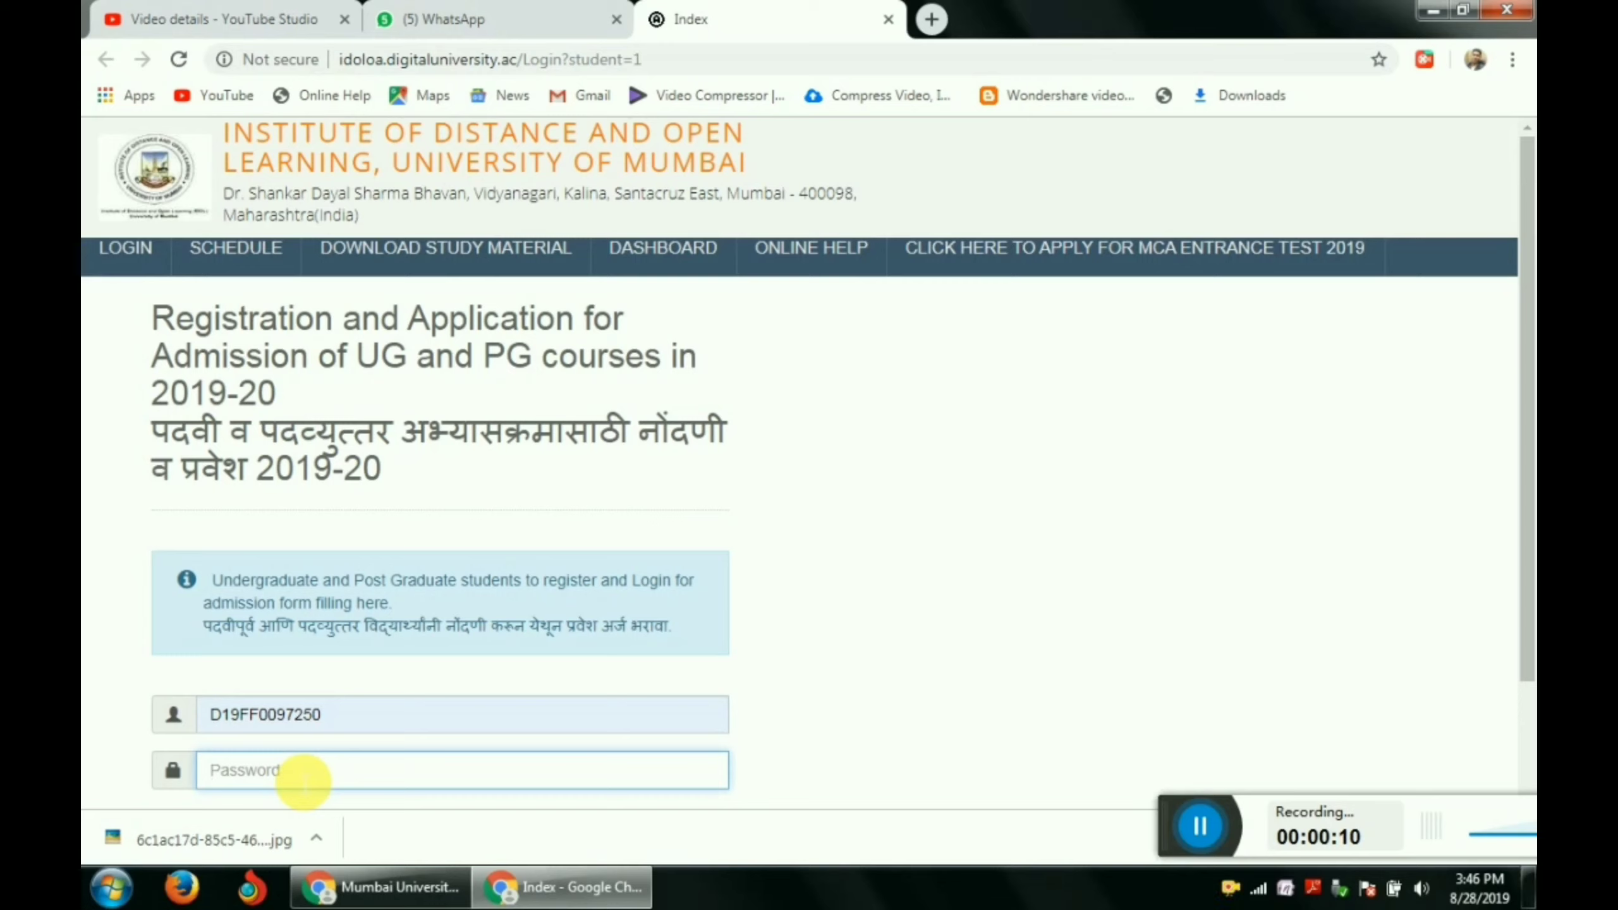
- Log in to the student account with the account password to reach the Profile Dashboard
{"action": "type", "text": "•••••"}
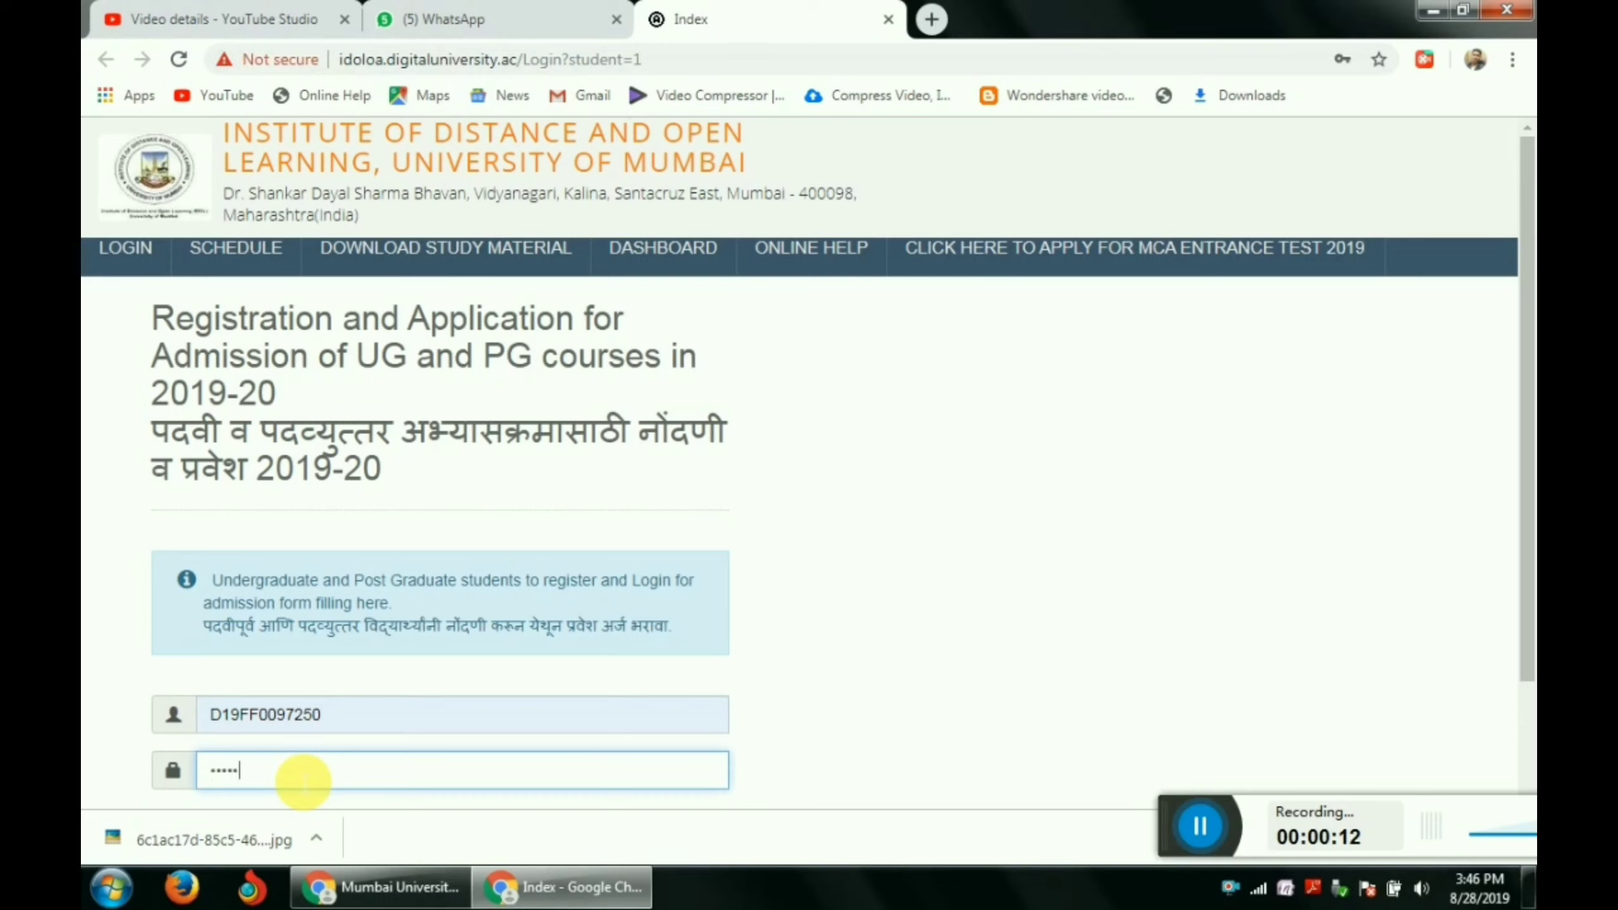
{"action": "type", "text": "•"}
{"action": "key", "text": "BackSpace"}
{"action": "key", "text": "BackSpace"}
{"action": "type", "text": "••••••••"}
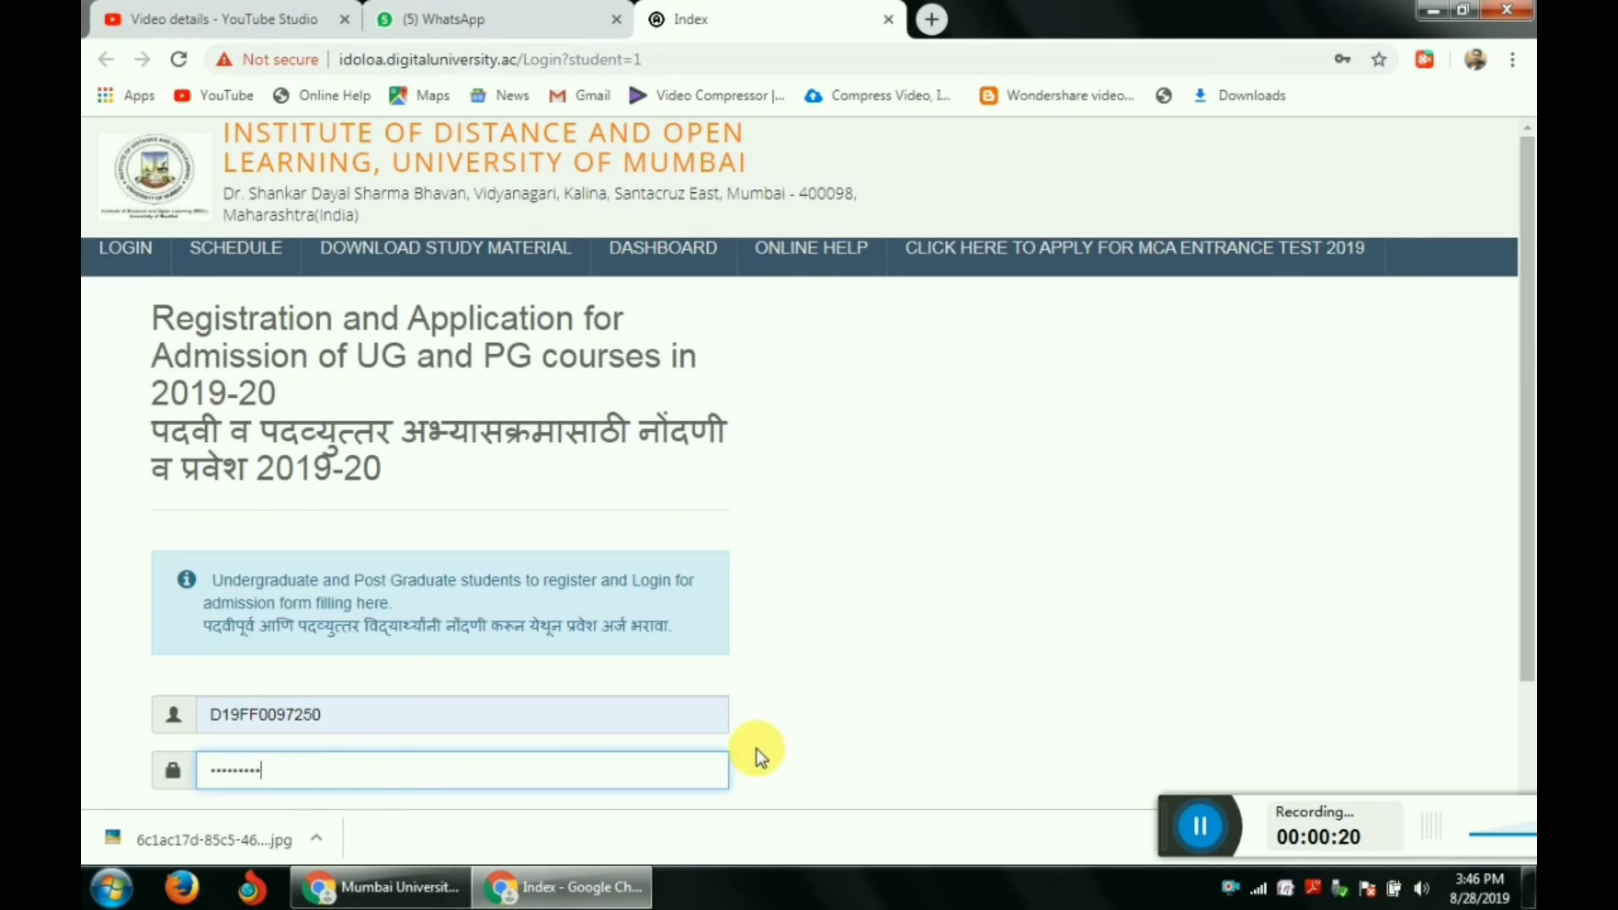
{"action": "scroll", "coordinate": [1523, 523], "scroll_direction": "down", "scroll_amount": 2}
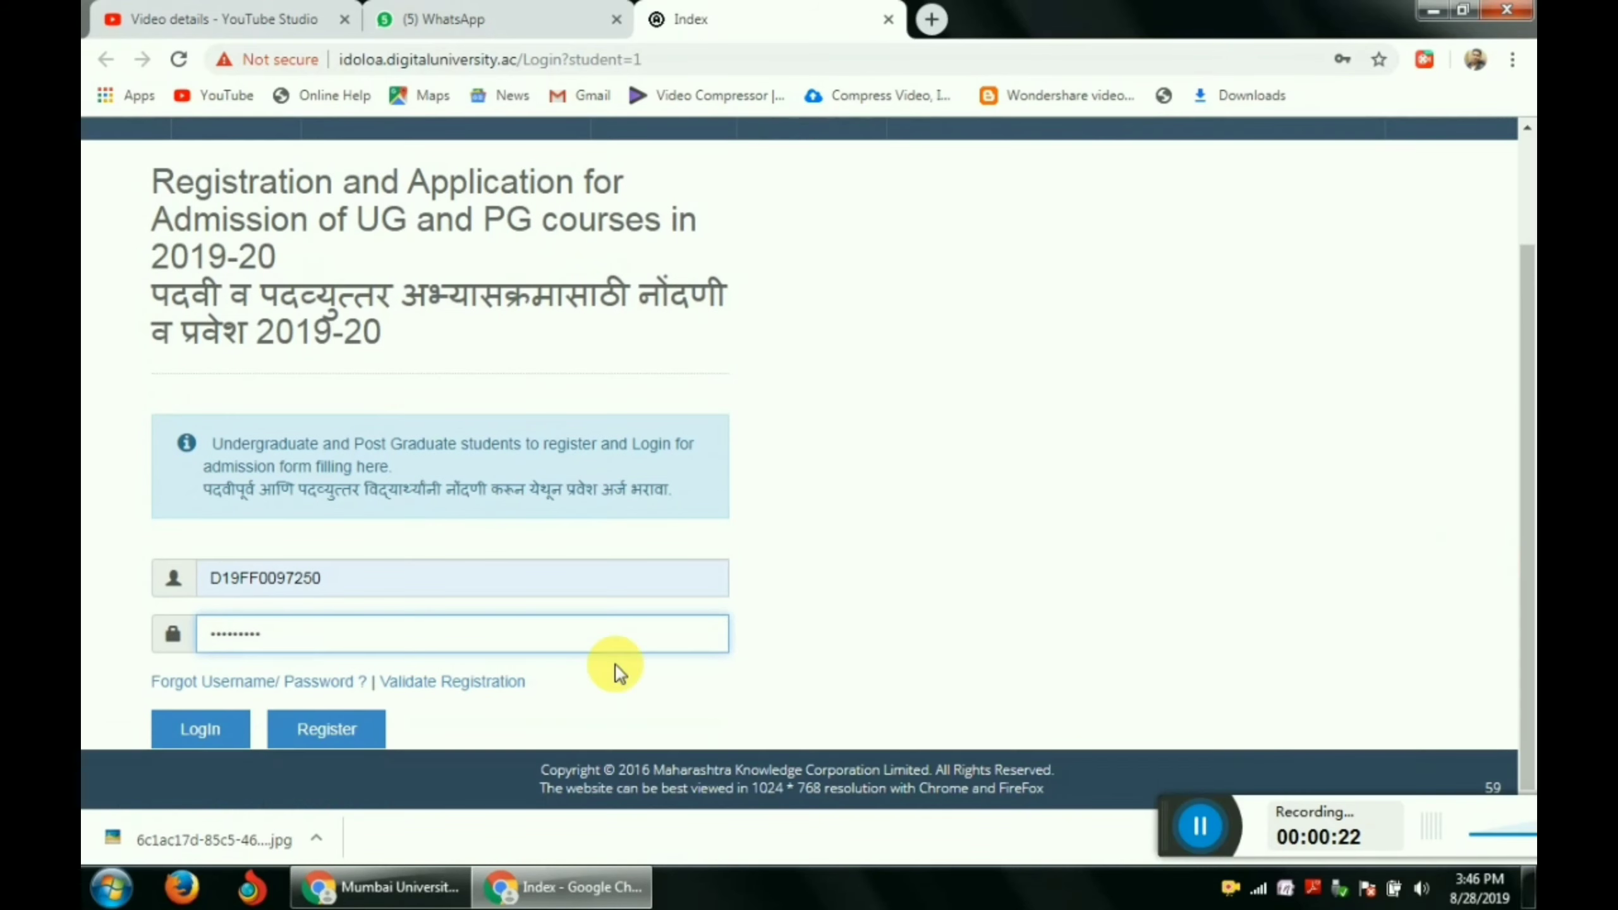
{"action": "left_click", "coordinate": [223, 737]}
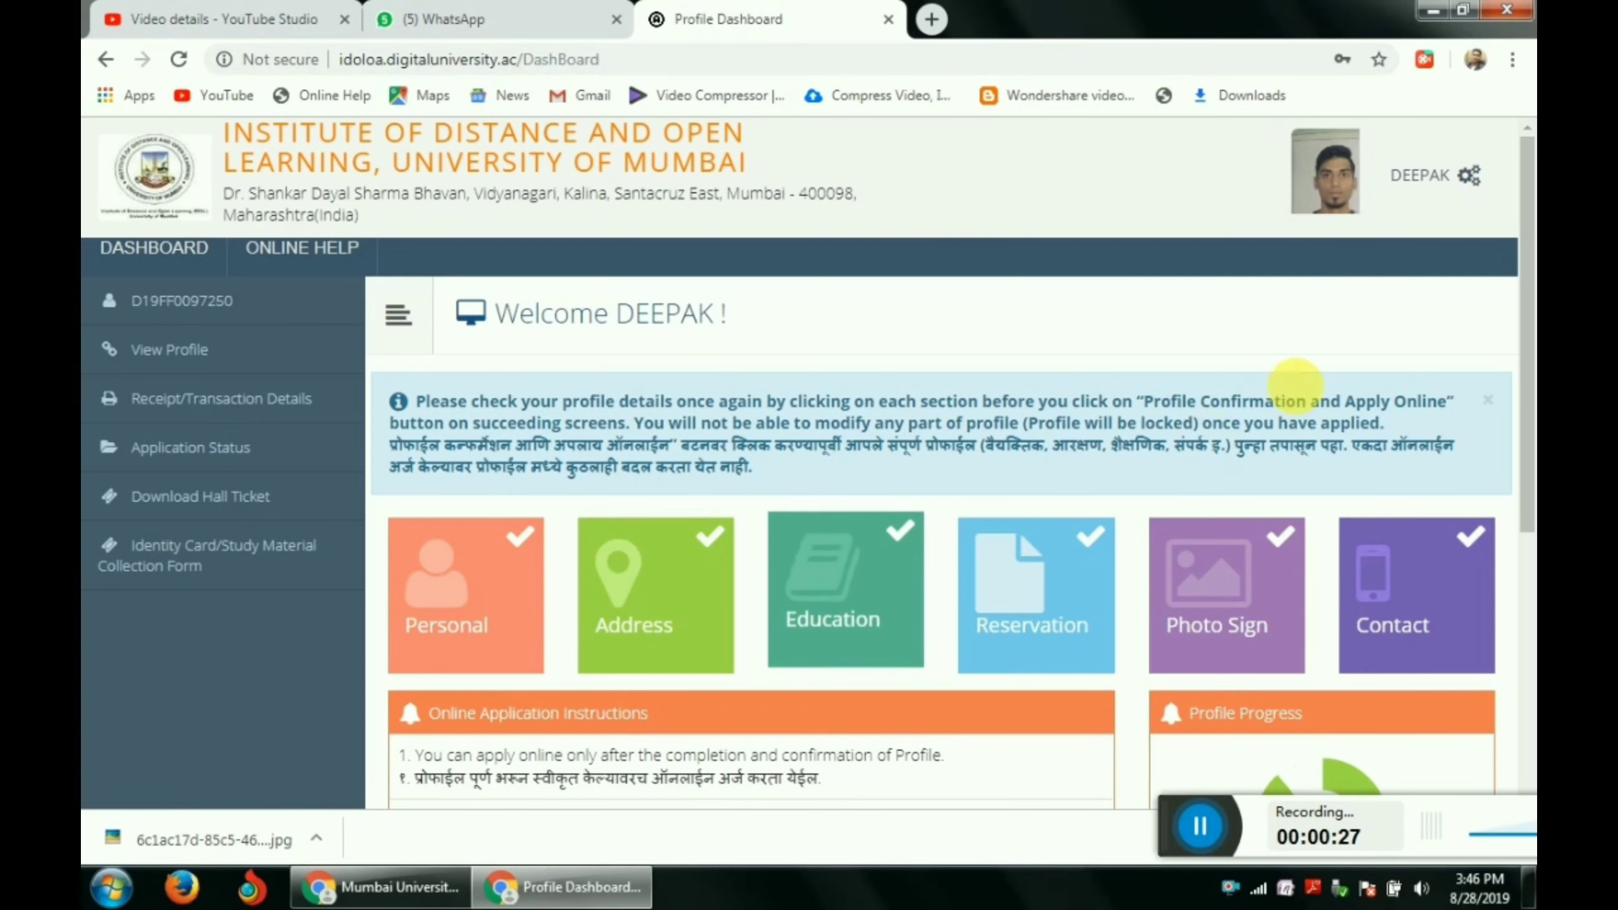
- Choose Apply Online, then 'Application for Repeater Examination In Second Half 2019'
{"action": "left_click_drag", "start_coordinate": [1526, 300], "coordinate": [1527, 508]}
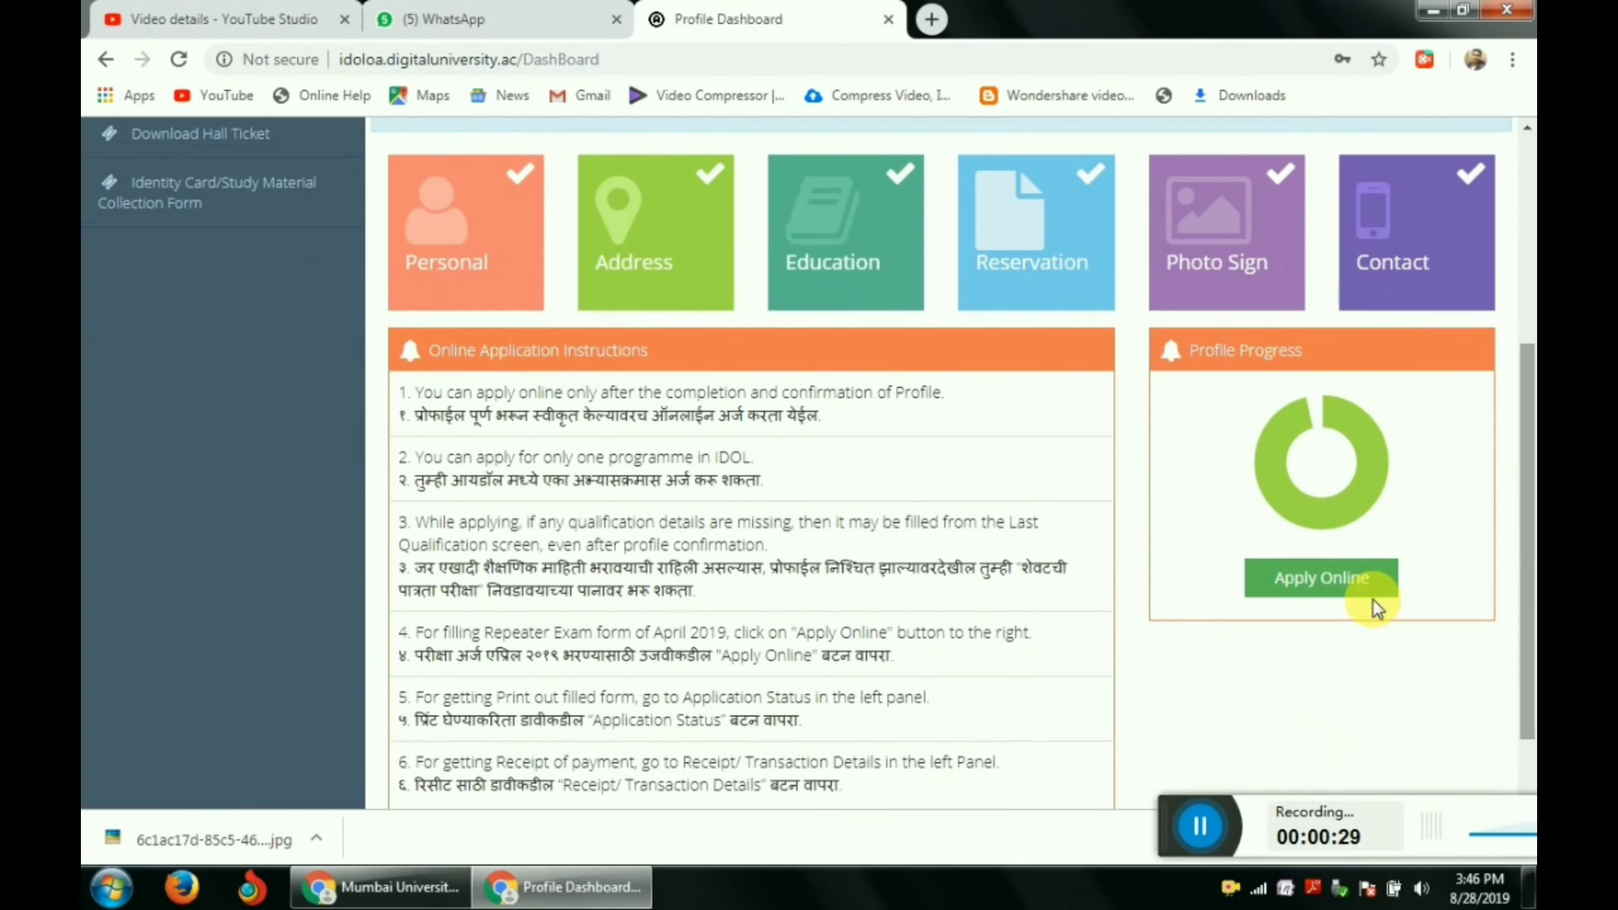
{"action": "left_click", "coordinate": [1355, 585]}
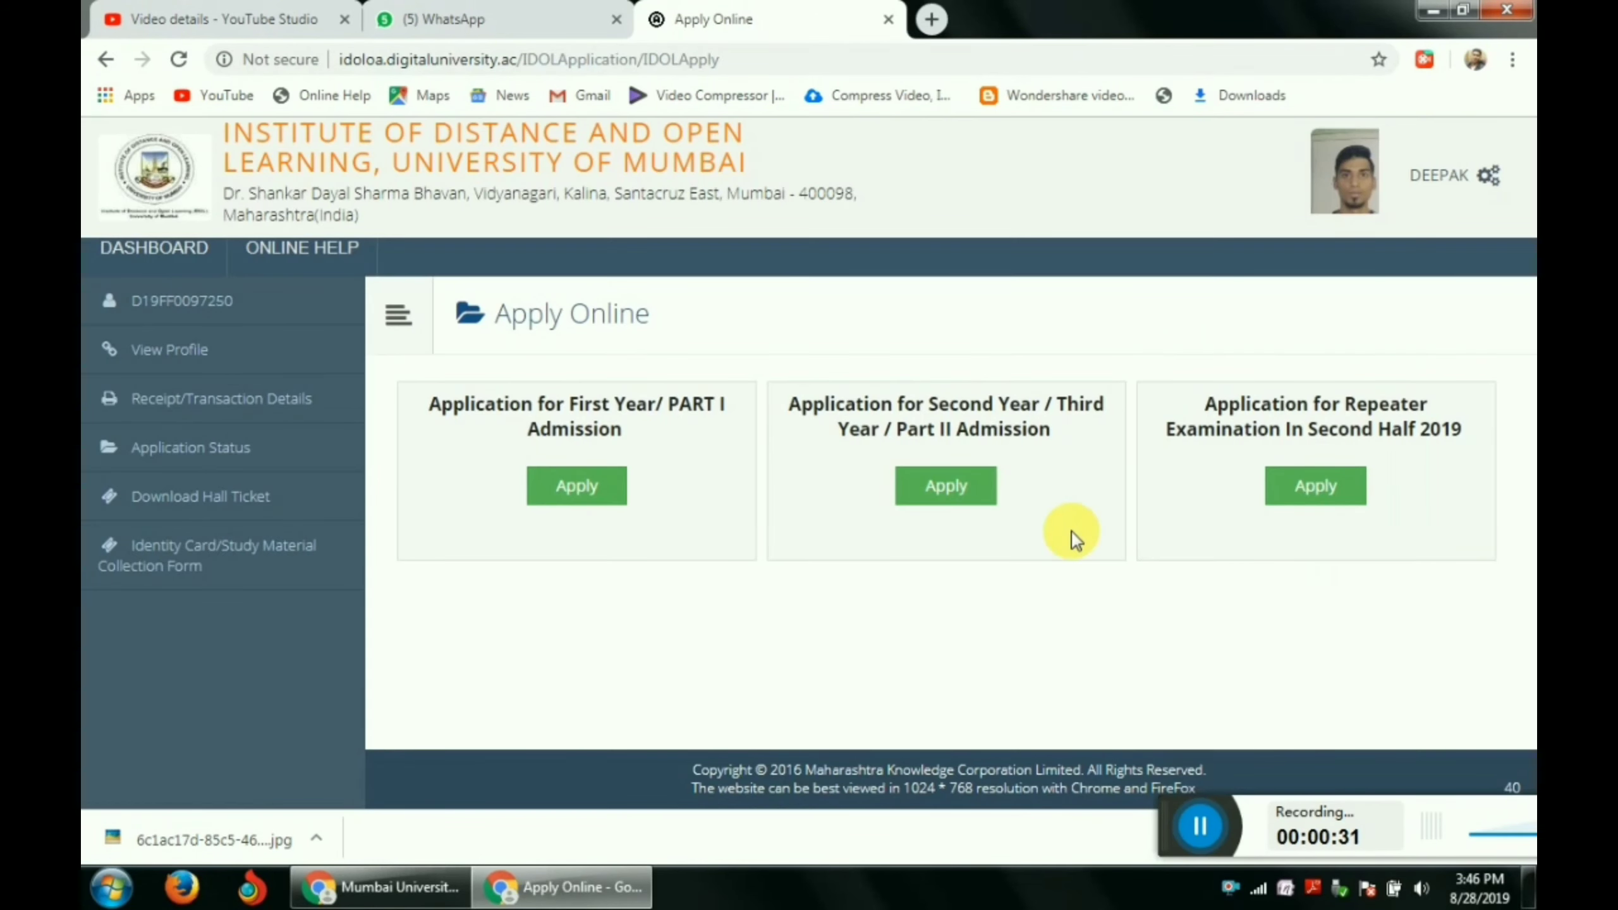
{"action": "left_click", "coordinate": [1314, 482]}
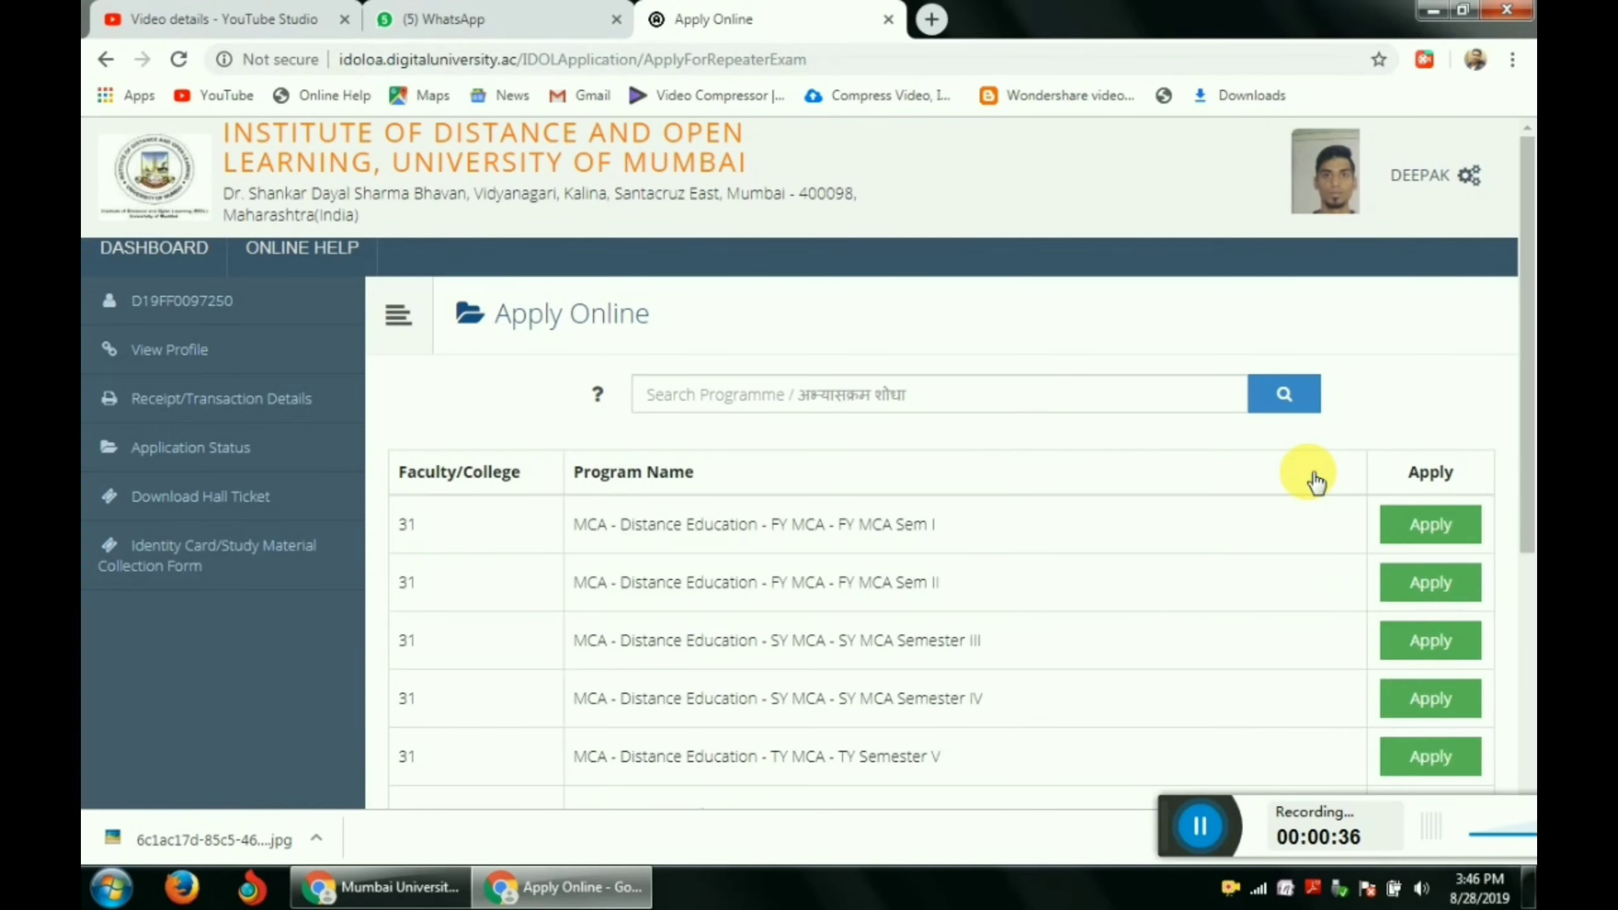
- Go to page 2 of the programme list and apply in the M.Com I row
{"action": "left_click_drag", "start_coordinate": [1523, 319], "coordinate": [1520, 577]}
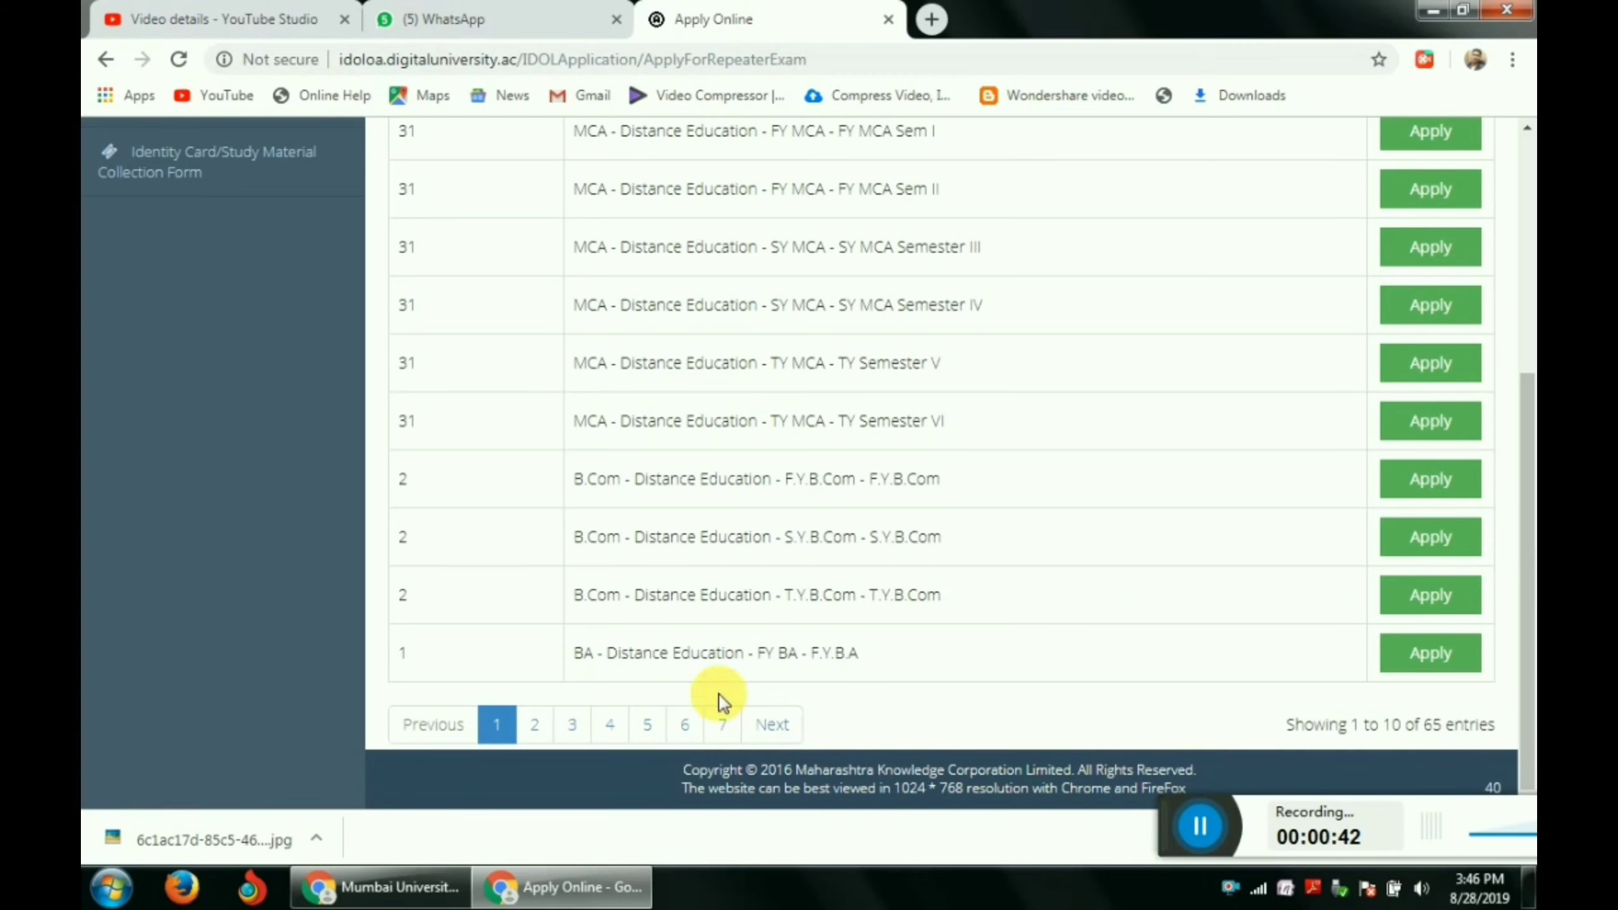
{"action": "left_click", "coordinate": [772, 727]}
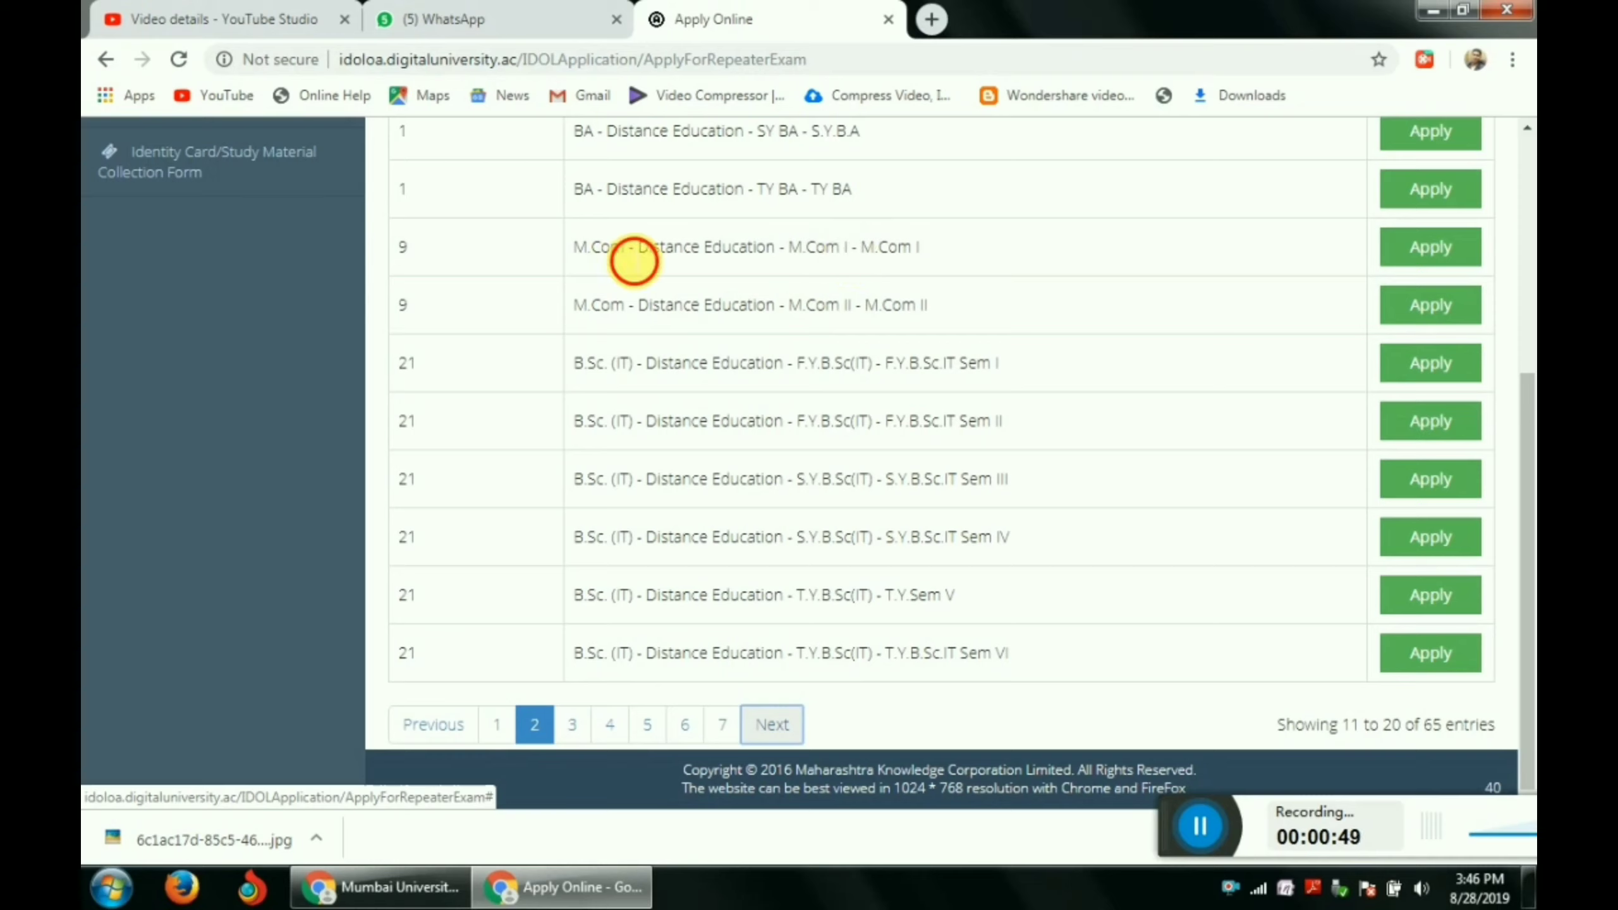
{"action": "left_click_drag", "start_coordinate": [610, 248], "coordinate": [785, 247]}
{"action": "left_click", "coordinate": [971, 252]}
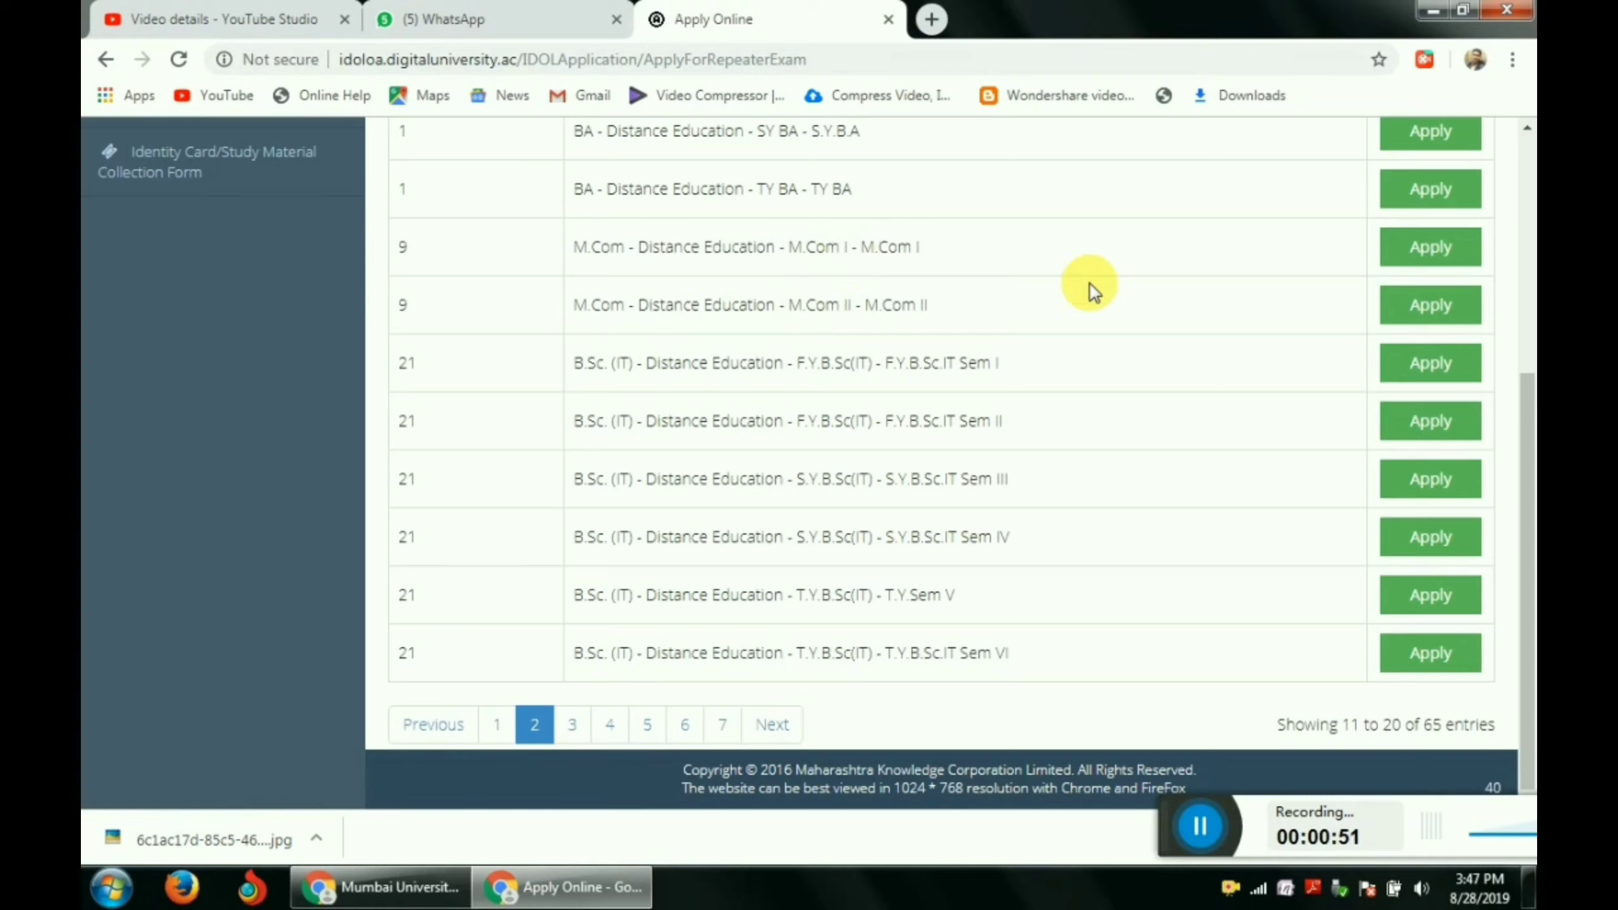
{"action": "left_click", "coordinate": [1416, 258]}
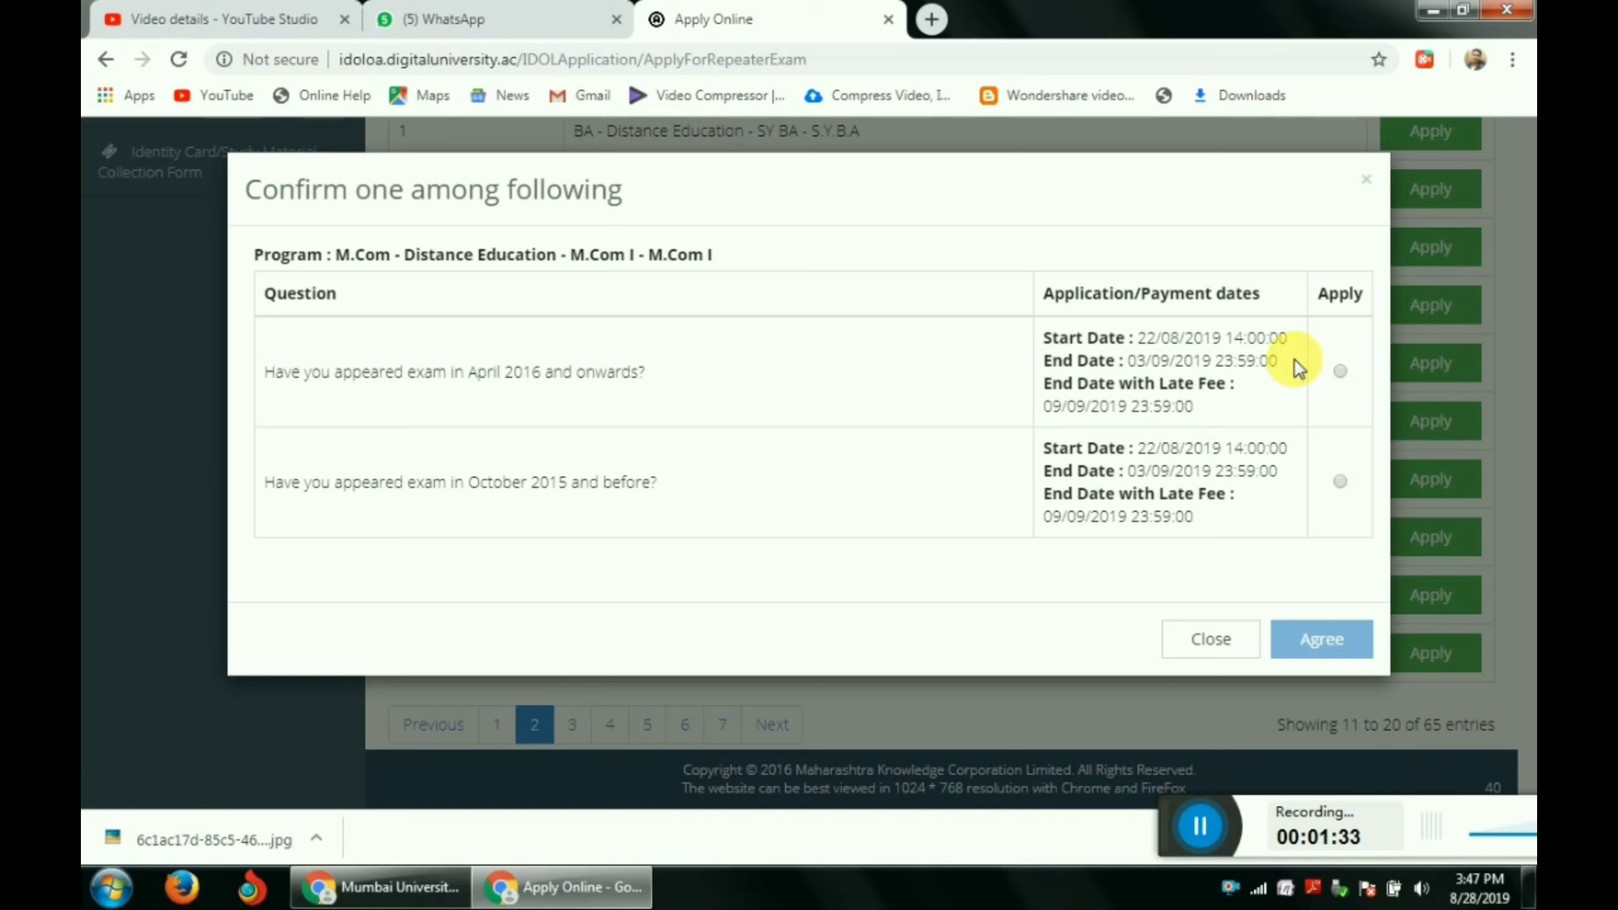
- Choose the 'April 2016 and onwards' exam option for M.Com I and agree
{"action": "left_click", "coordinate": [1341, 371]}
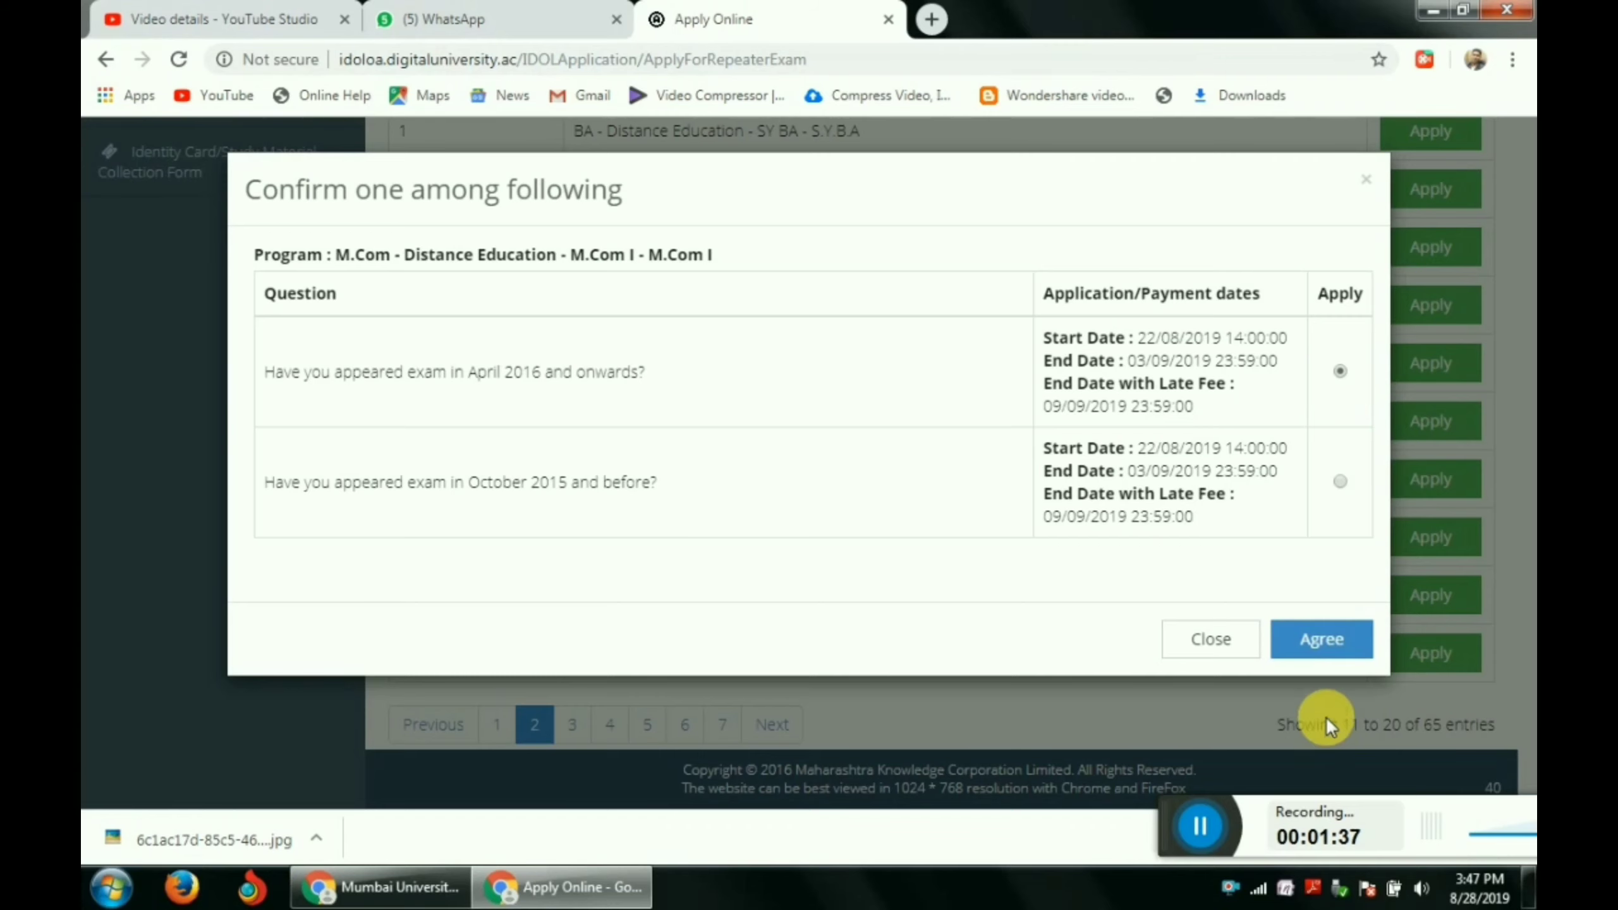
{"action": "left_click", "coordinate": [1333, 645]}
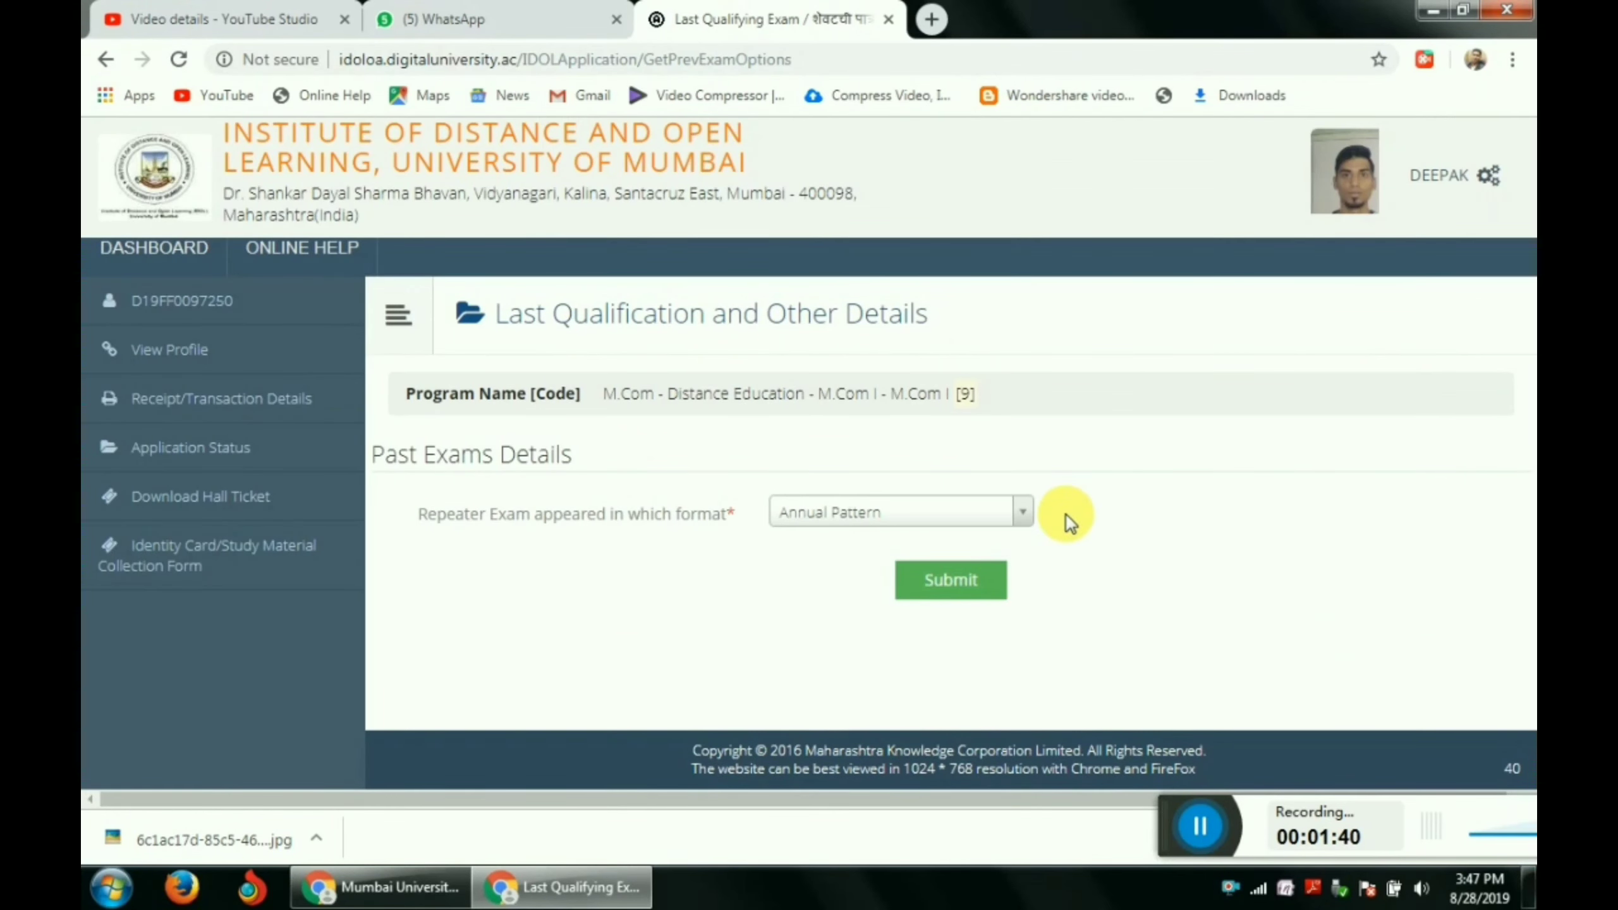
- Submit Annual Pattern as the exam format and add First Year/Part I exam details
{"action": "left_click", "coordinate": [1024, 516]}
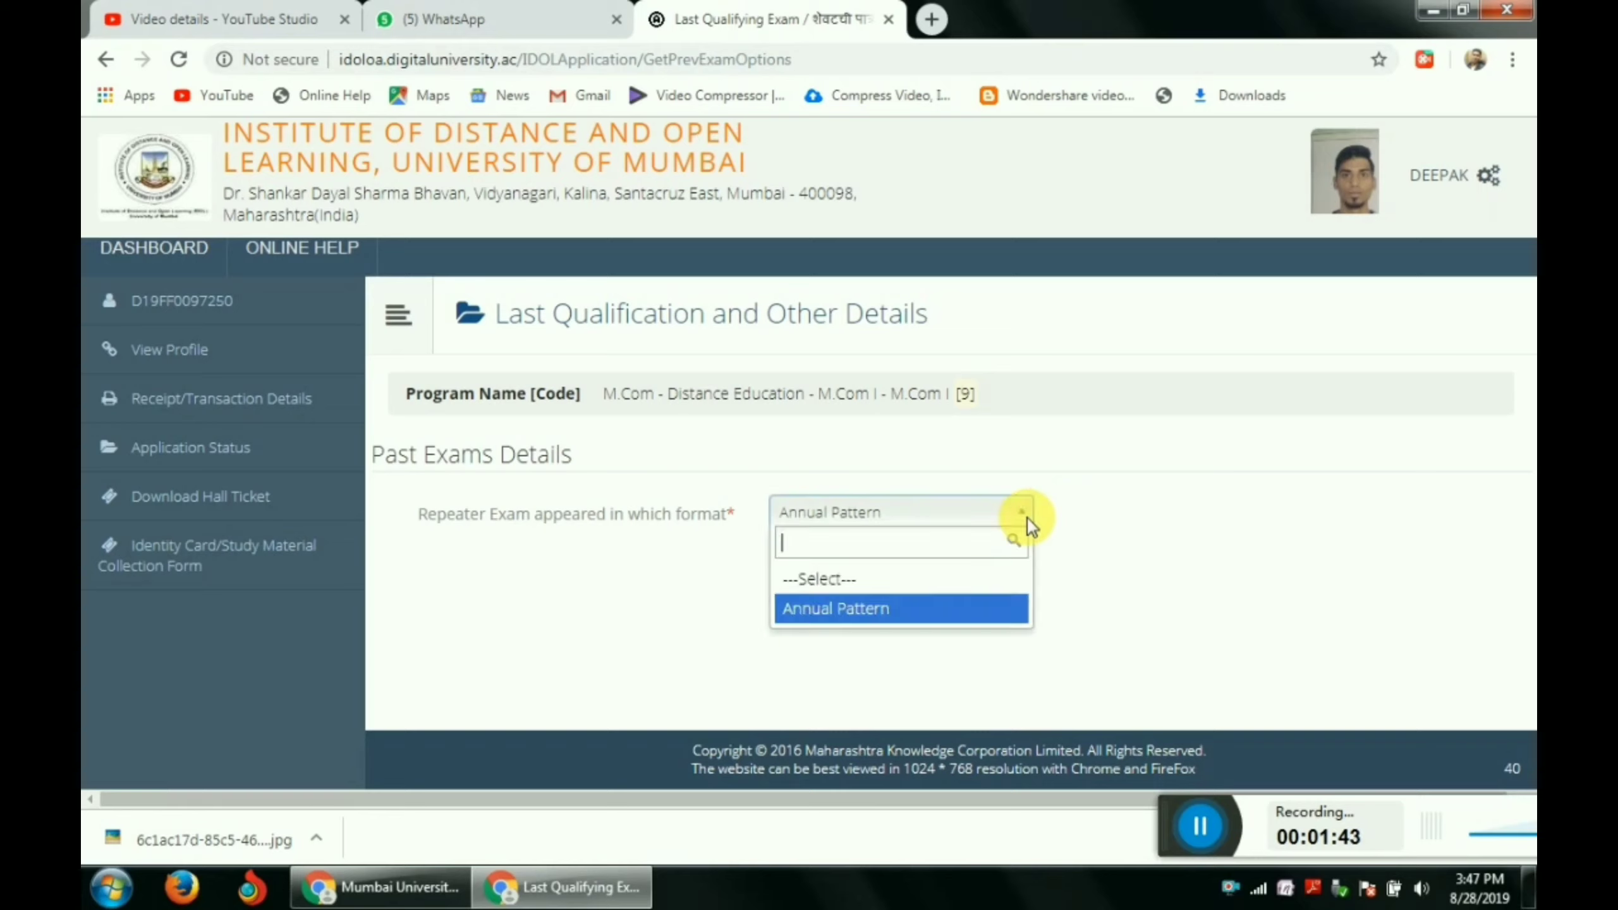
{"action": "left_click", "coordinate": [946, 611]}
{"action": "left_click", "coordinate": [954, 593]}
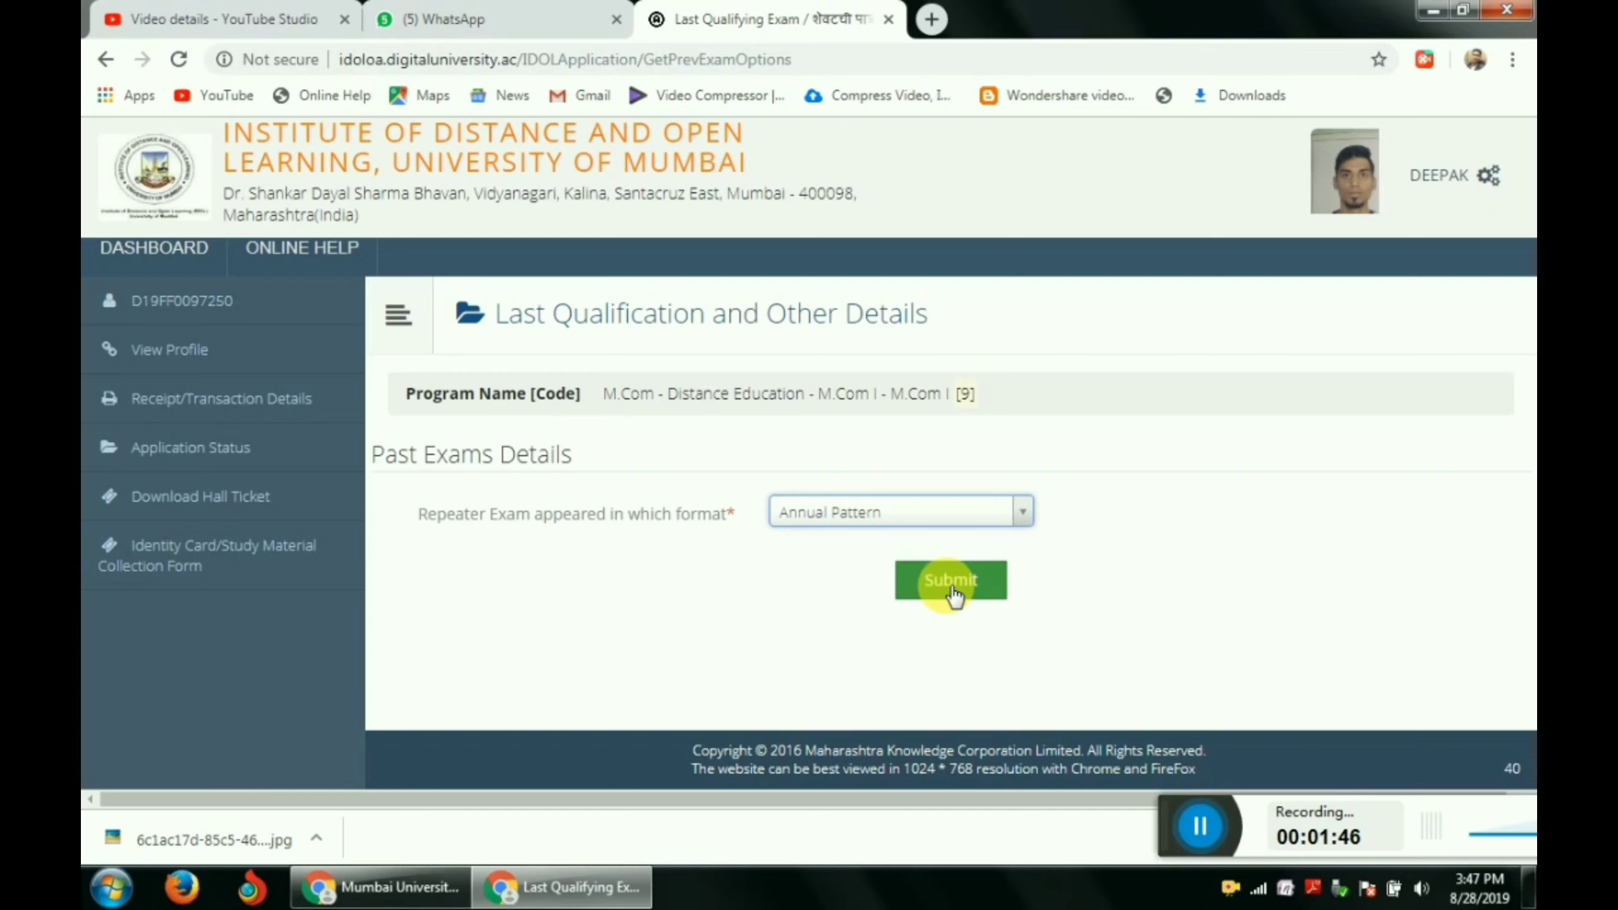
{"action": "left_click", "coordinate": [954, 593]}
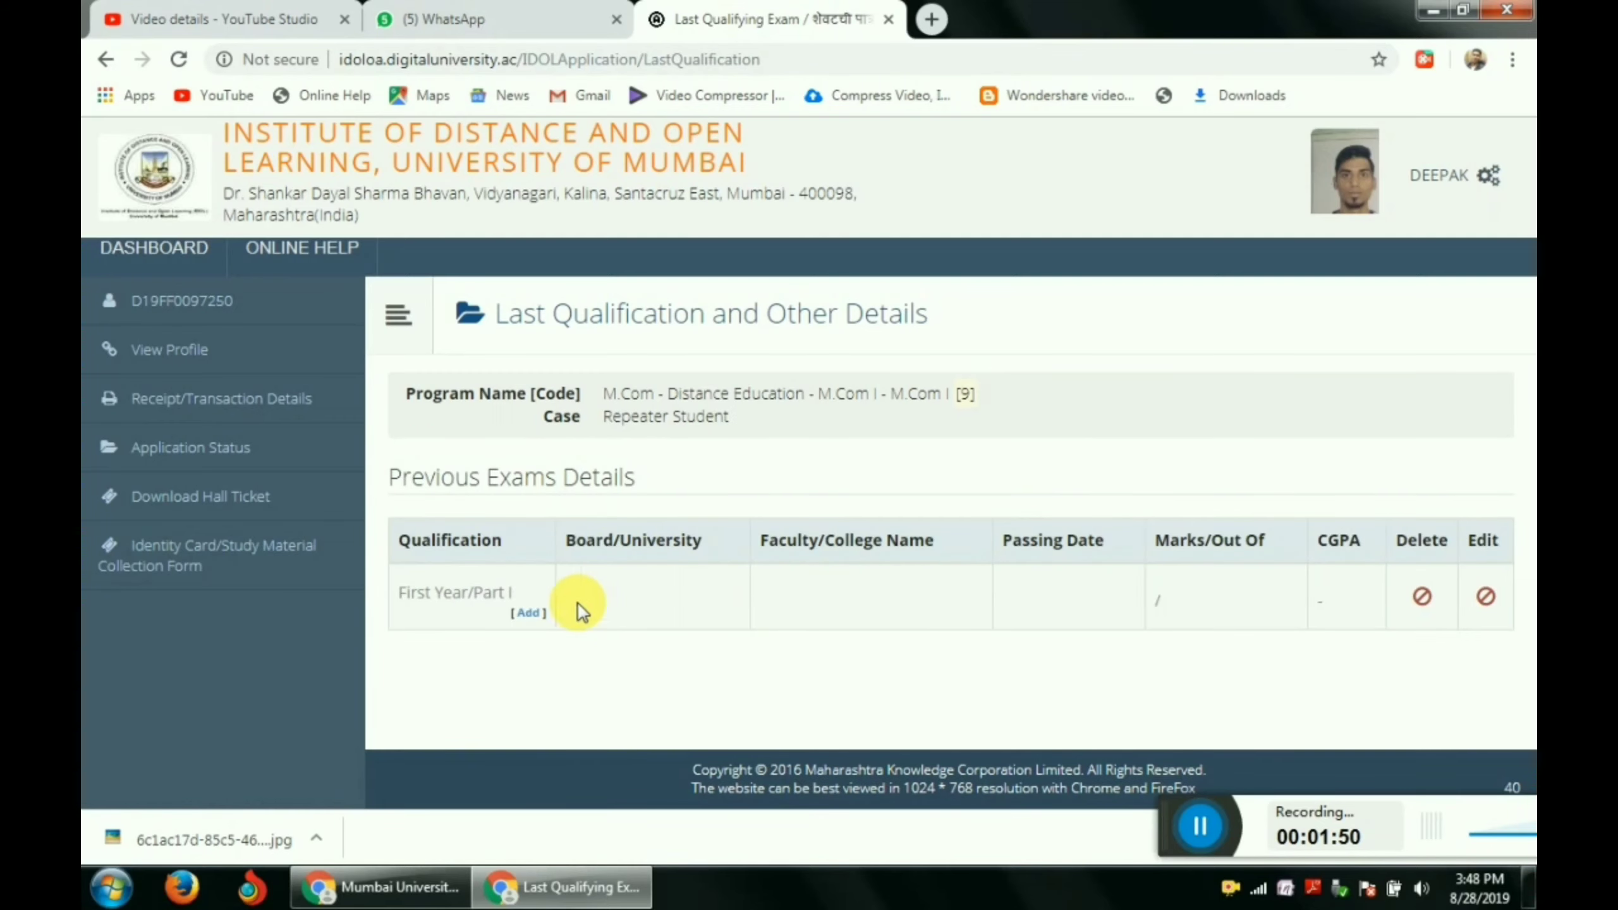
{"action": "left_click", "coordinate": [529, 613]}
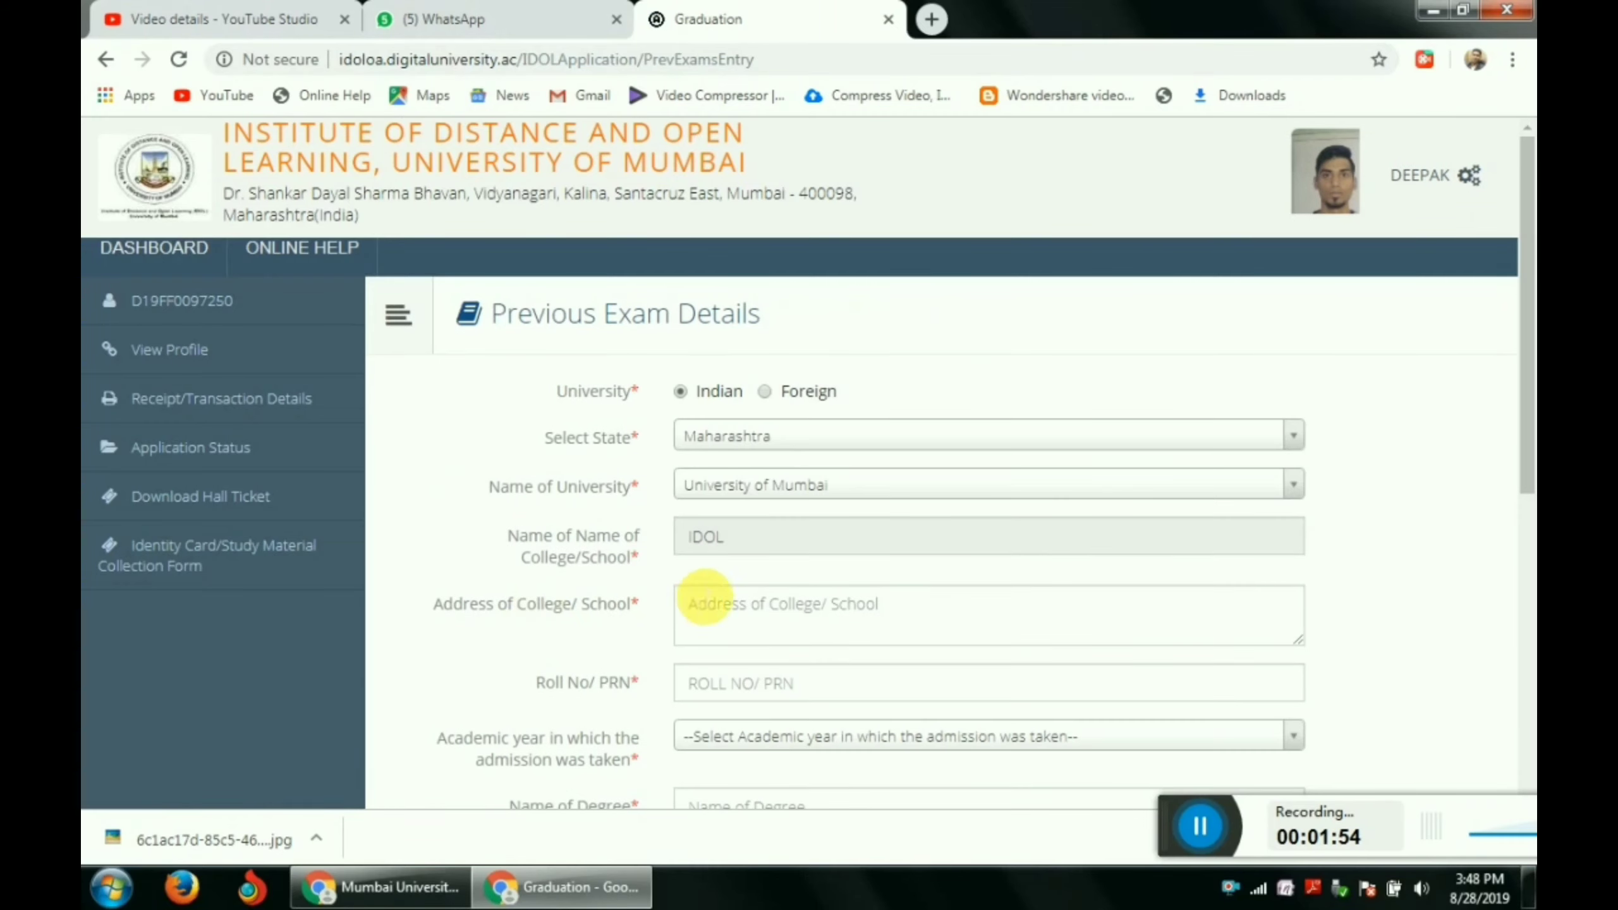
- Pick University of Mumbai and paste the Vidyanagari, Kalina, Santacruz East, Mumbai - 400098 college address
{"action": "left_click", "coordinate": [805, 488]}
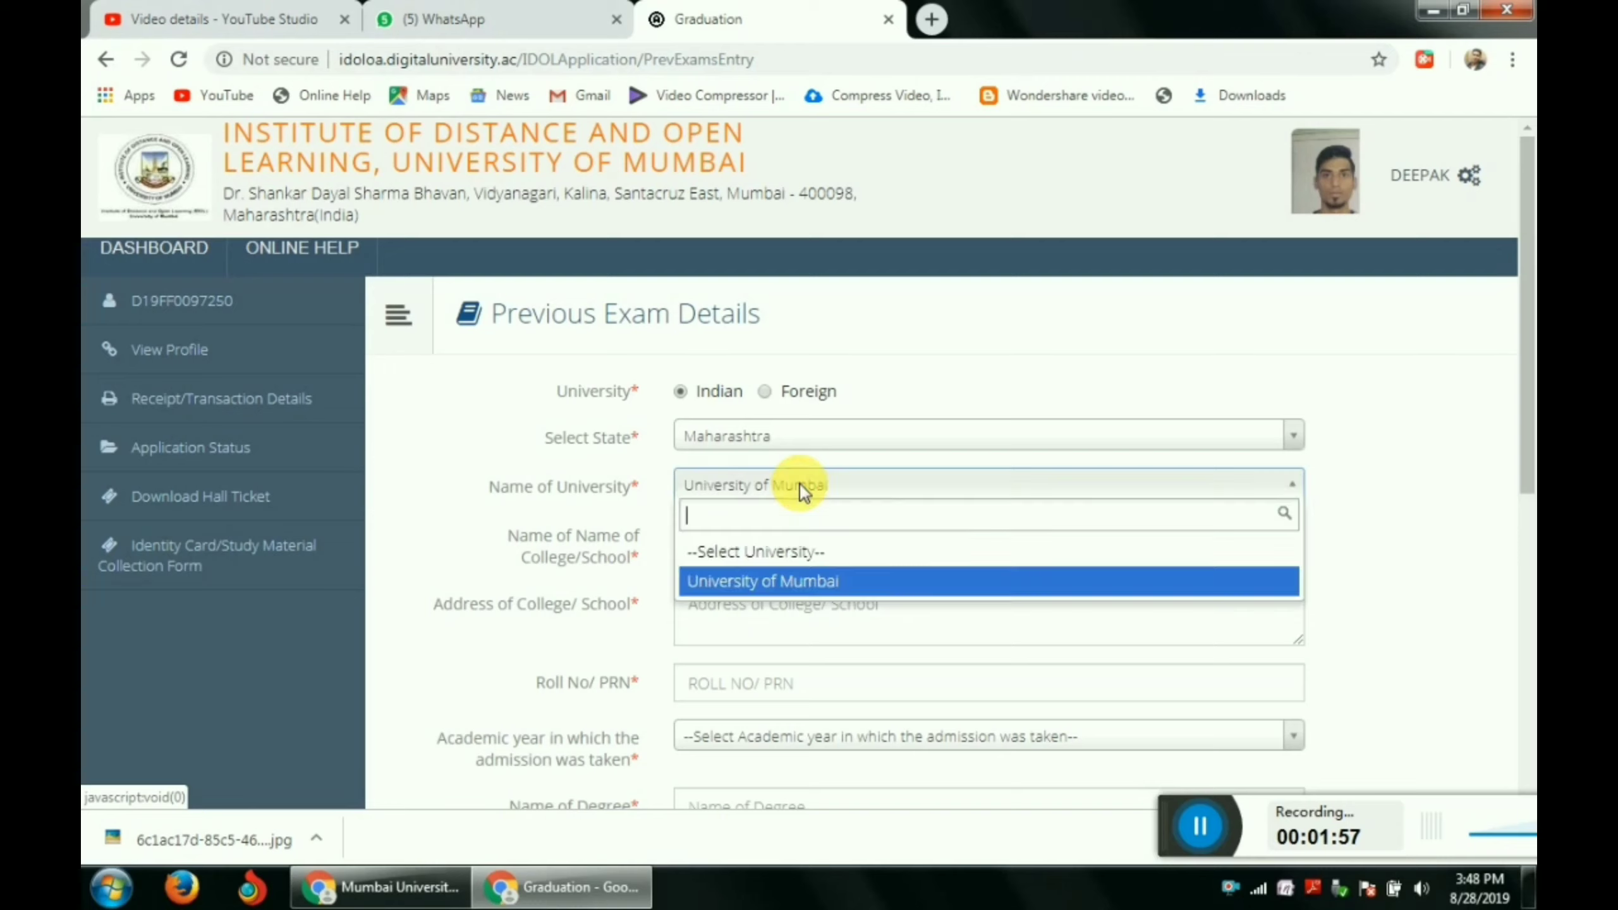
{"action": "left_click", "coordinate": [775, 582]}
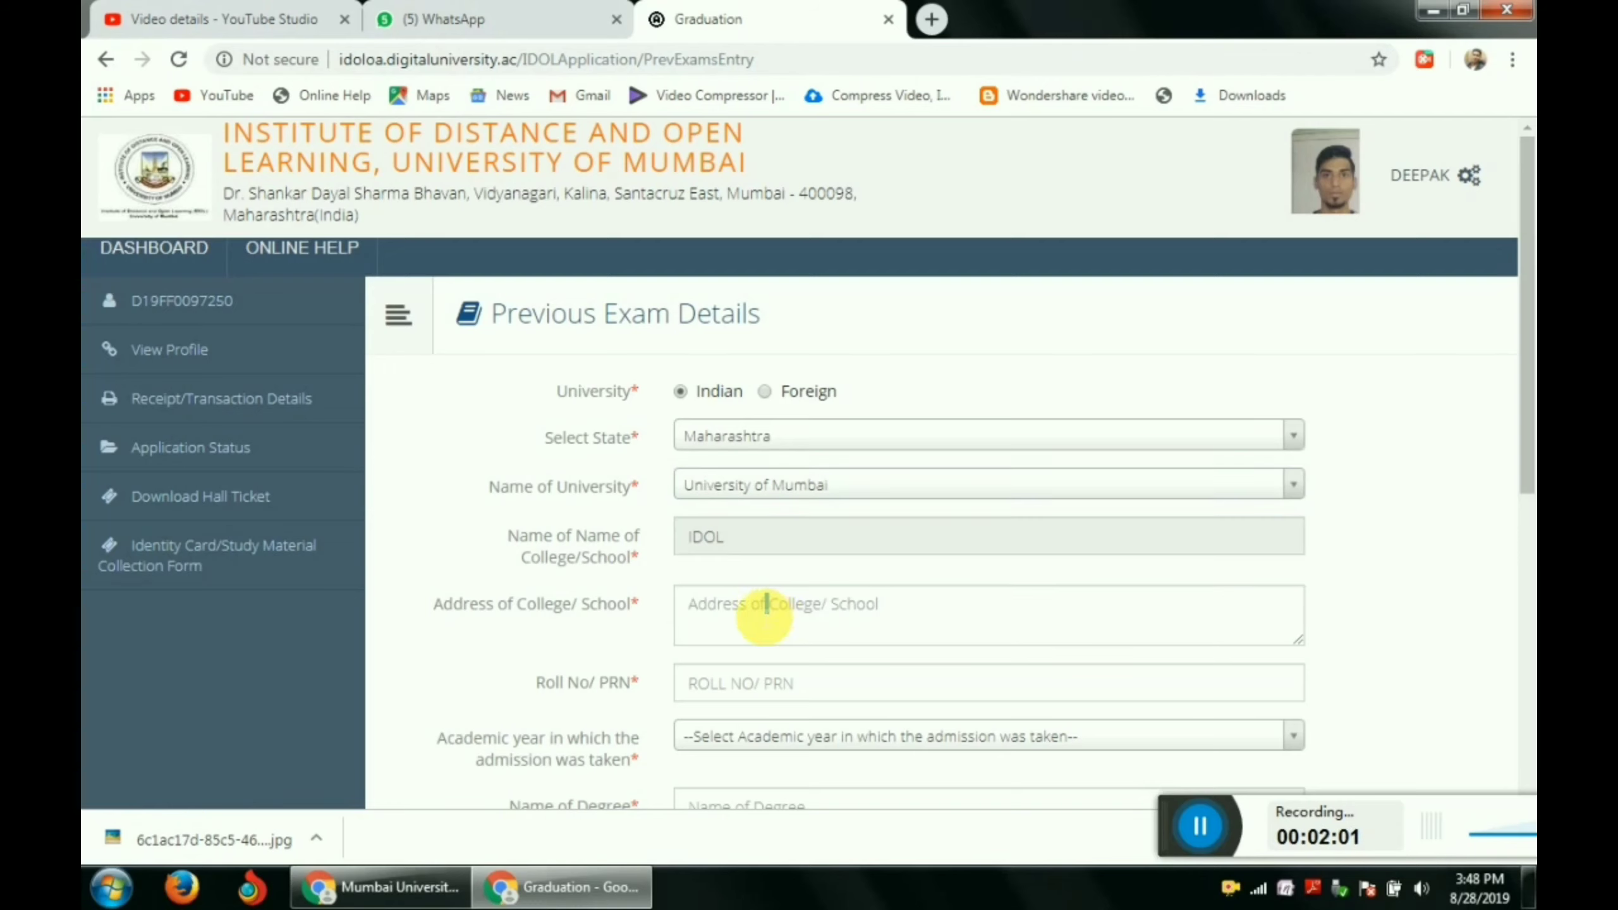
{"action": "left_click", "coordinate": [766, 604]}
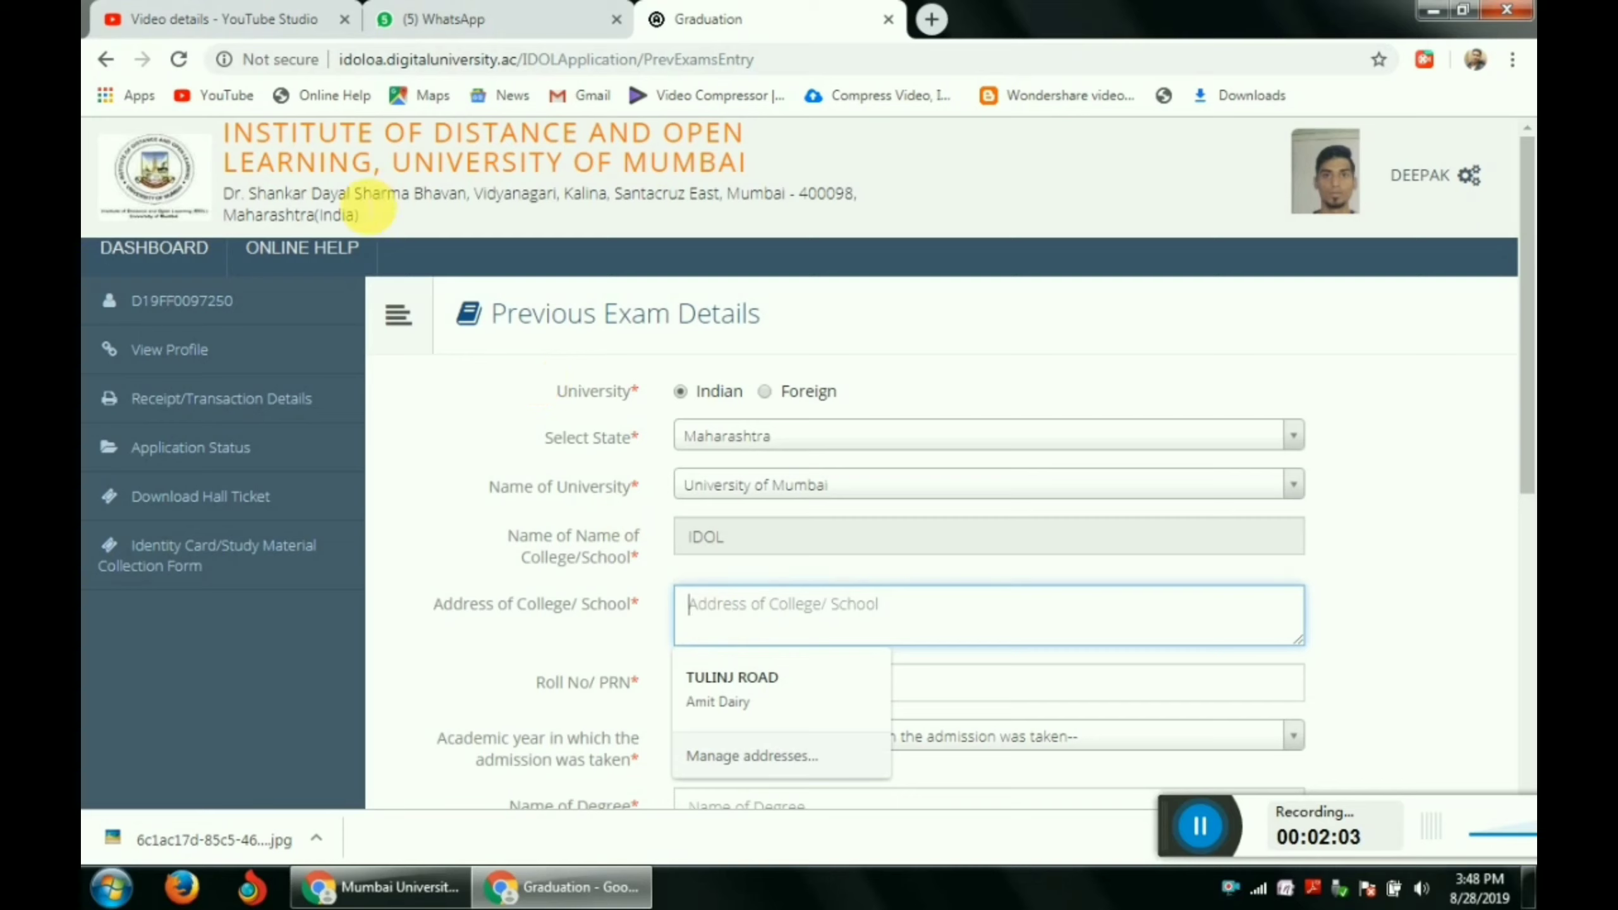
{"action": "left_click_drag", "start_coordinate": [213, 184], "coordinate": [373, 236]}
{"action": "left_click", "coordinate": [377, 230]}
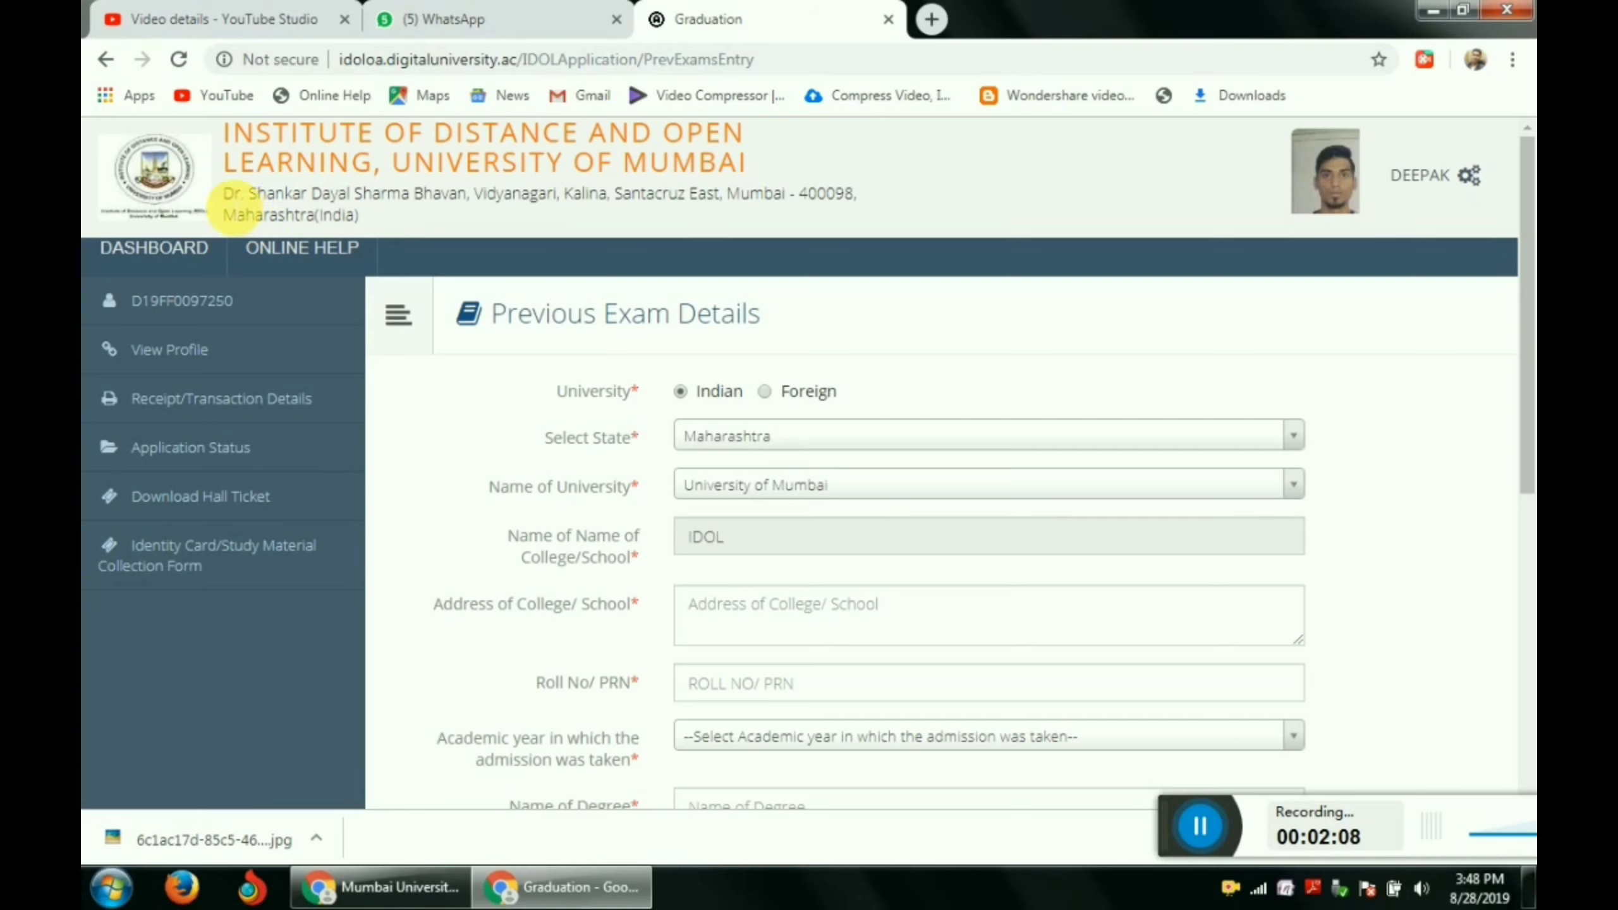
{"action": "left_click_drag", "start_coordinate": [234, 206], "coordinate": [392, 237]}
{"action": "key", "text": "ctrl+c"}
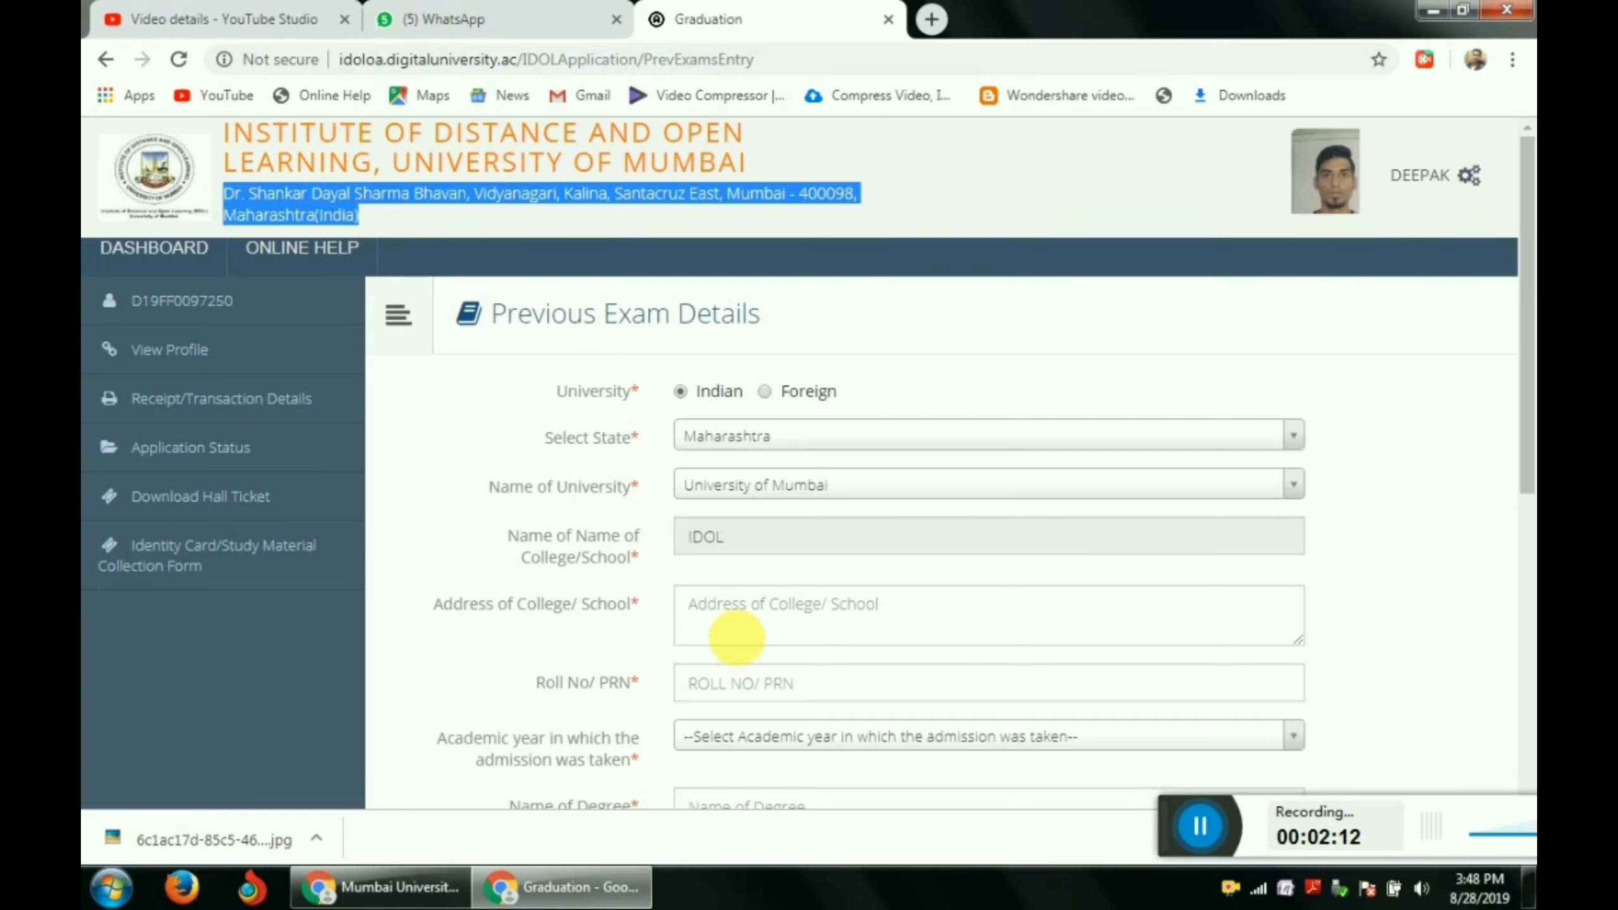
{"action": "left_click", "coordinate": [747, 638]}
{"action": "key", "text": "ctrl+v"}
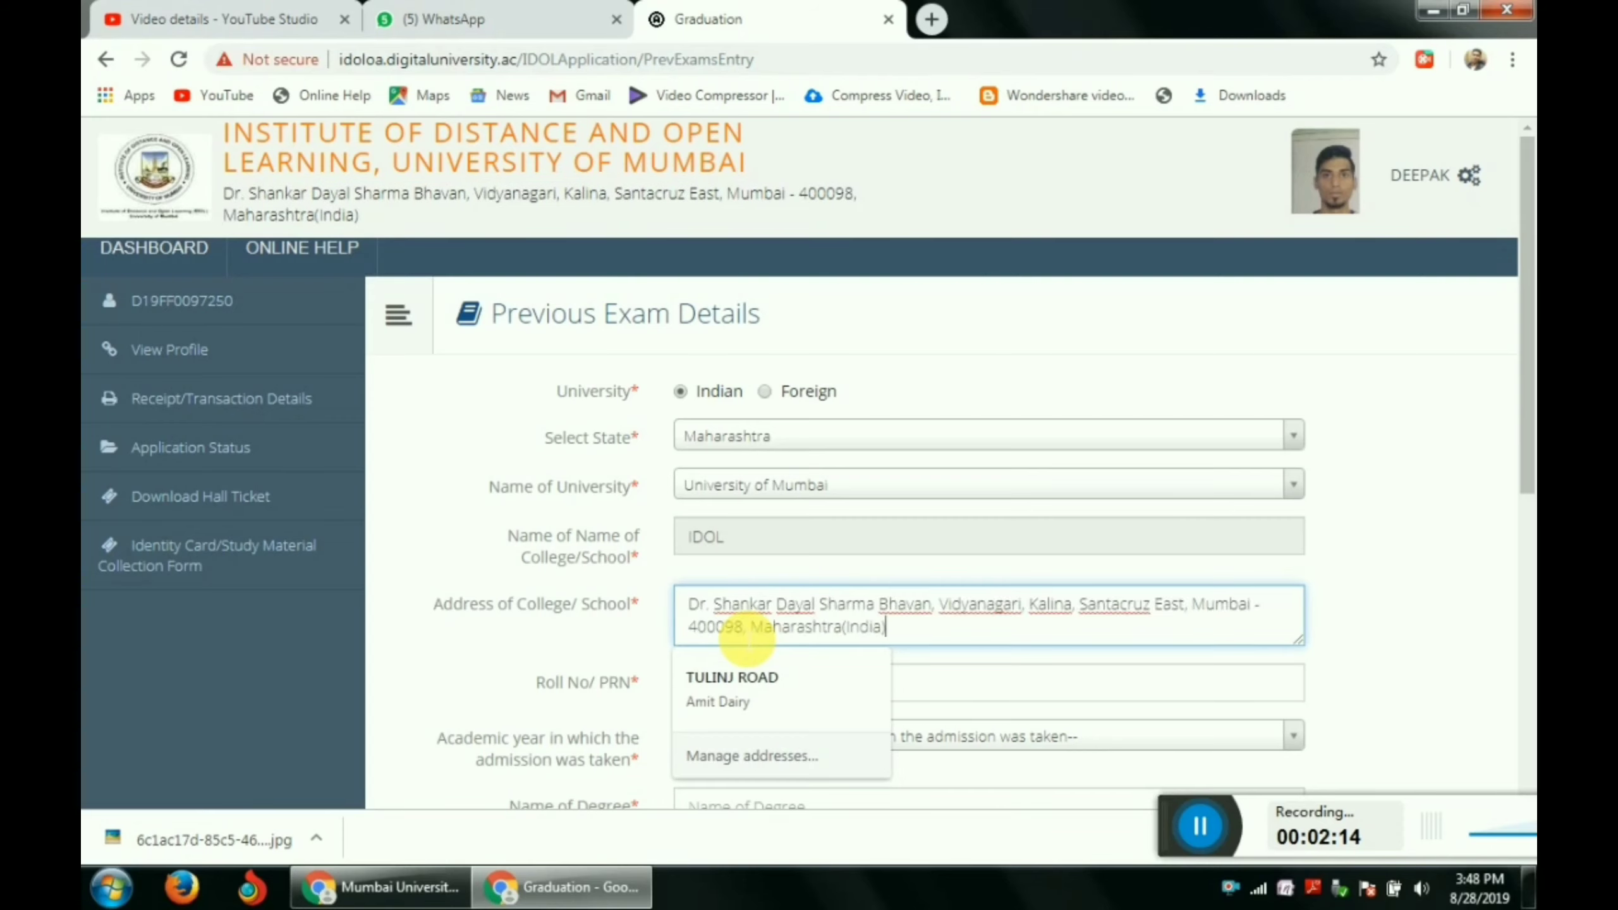
{"action": "left_click", "coordinate": [1394, 610]}
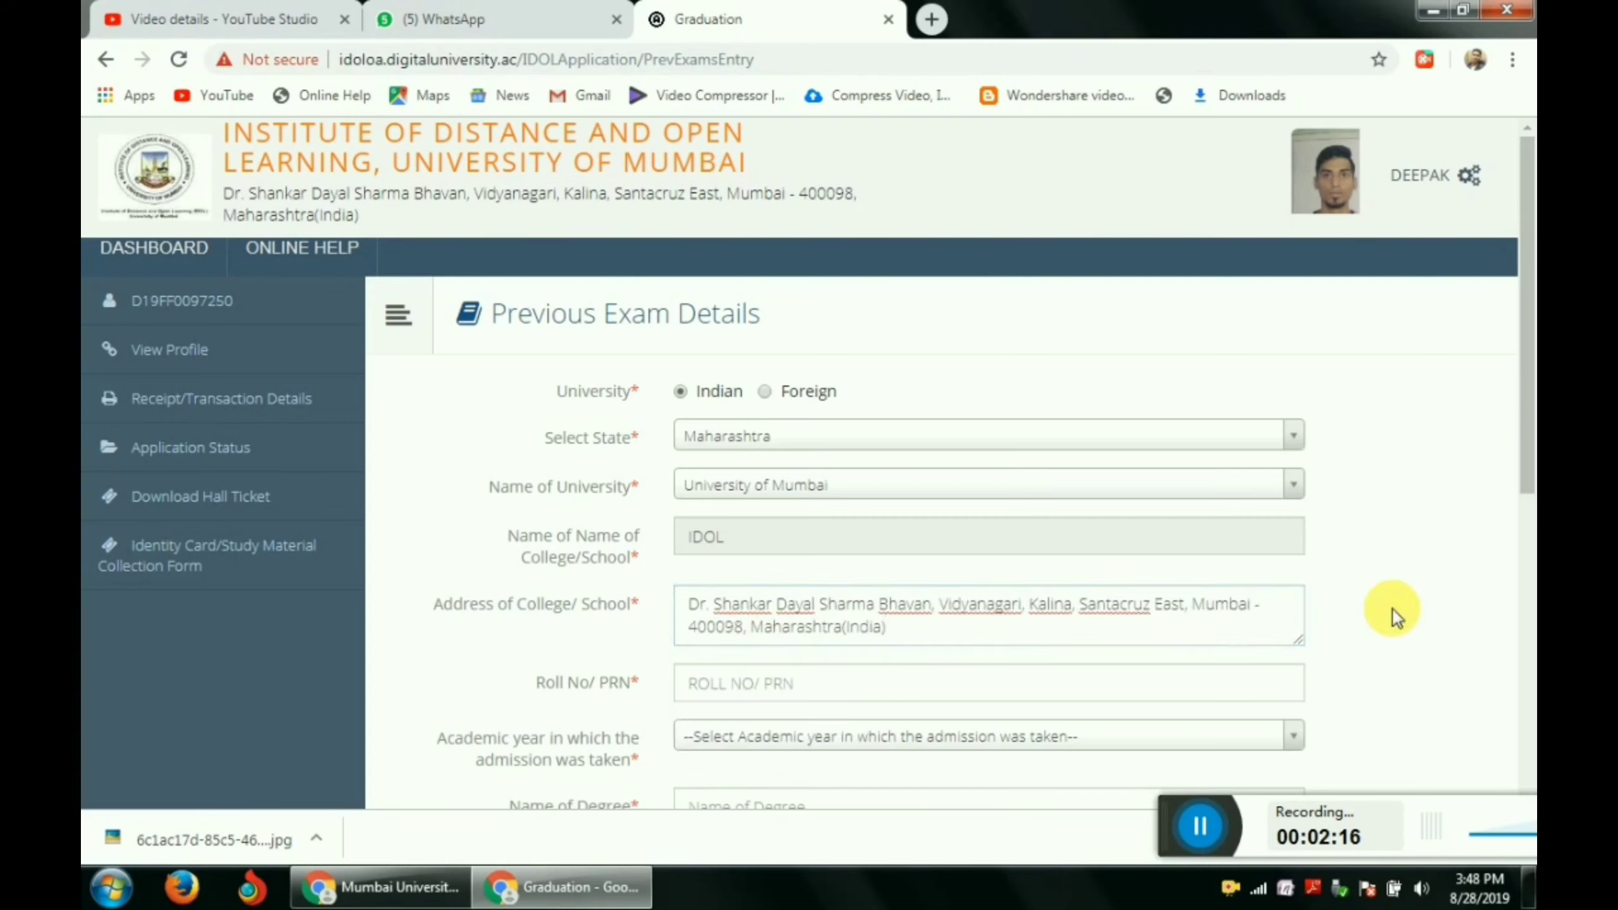
- Choose 2018-2019 as the academic year of admission
{"action": "left_click", "coordinate": [1000, 695]}
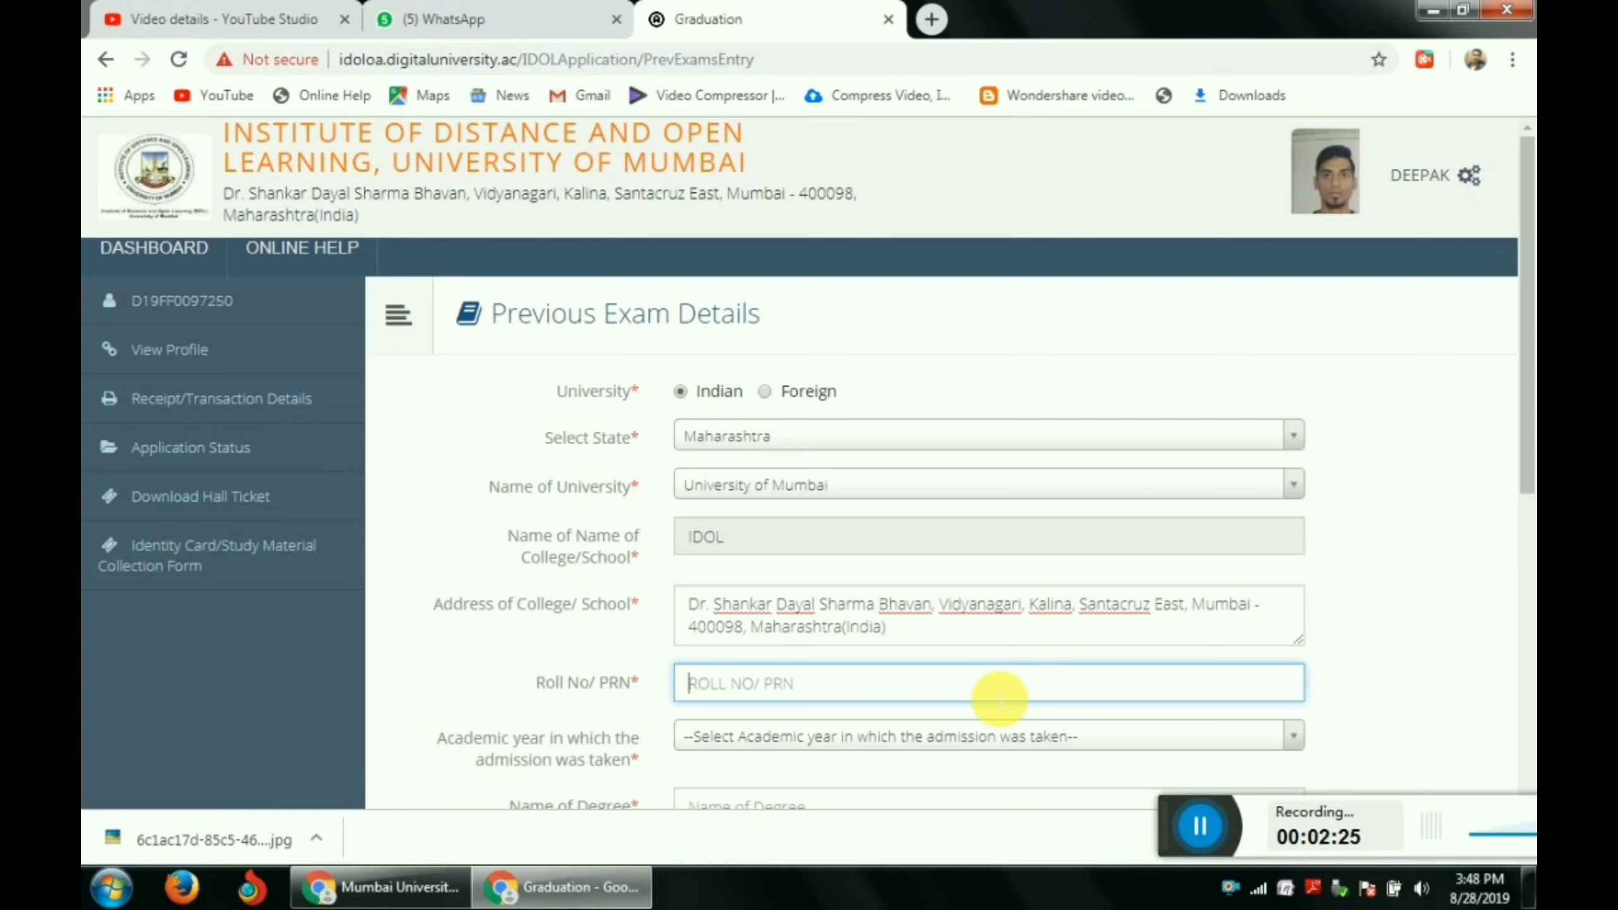
{"action": "left_click_drag", "start_coordinate": [1526, 453], "coordinate": [1526, 507]}
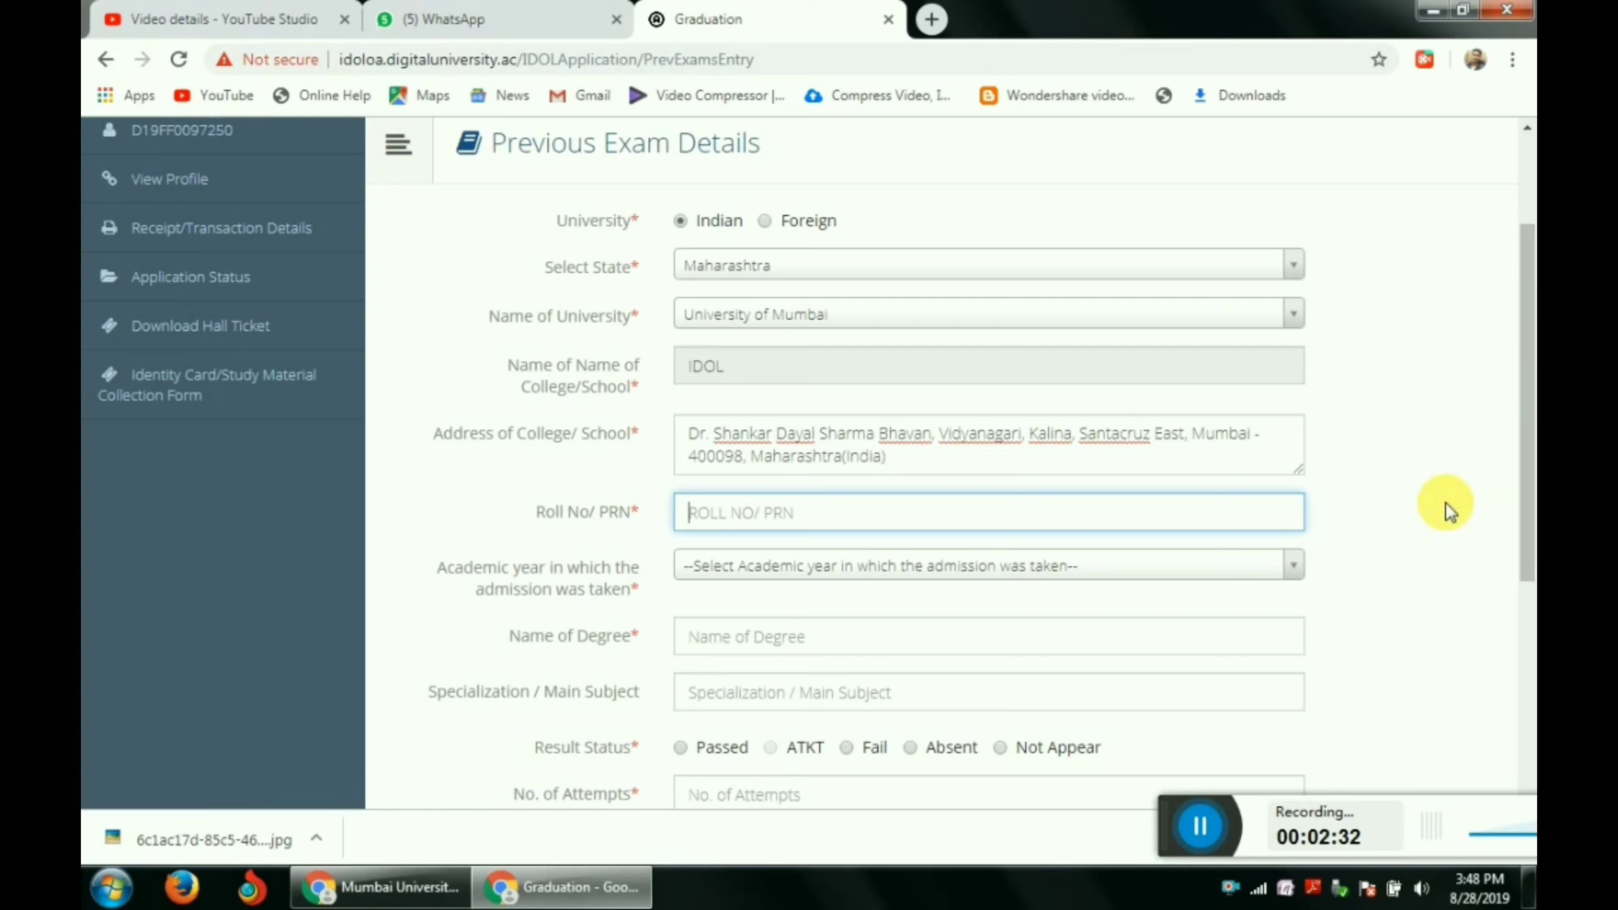
{"action": "left_click", "coordinate": [1284, 570]}
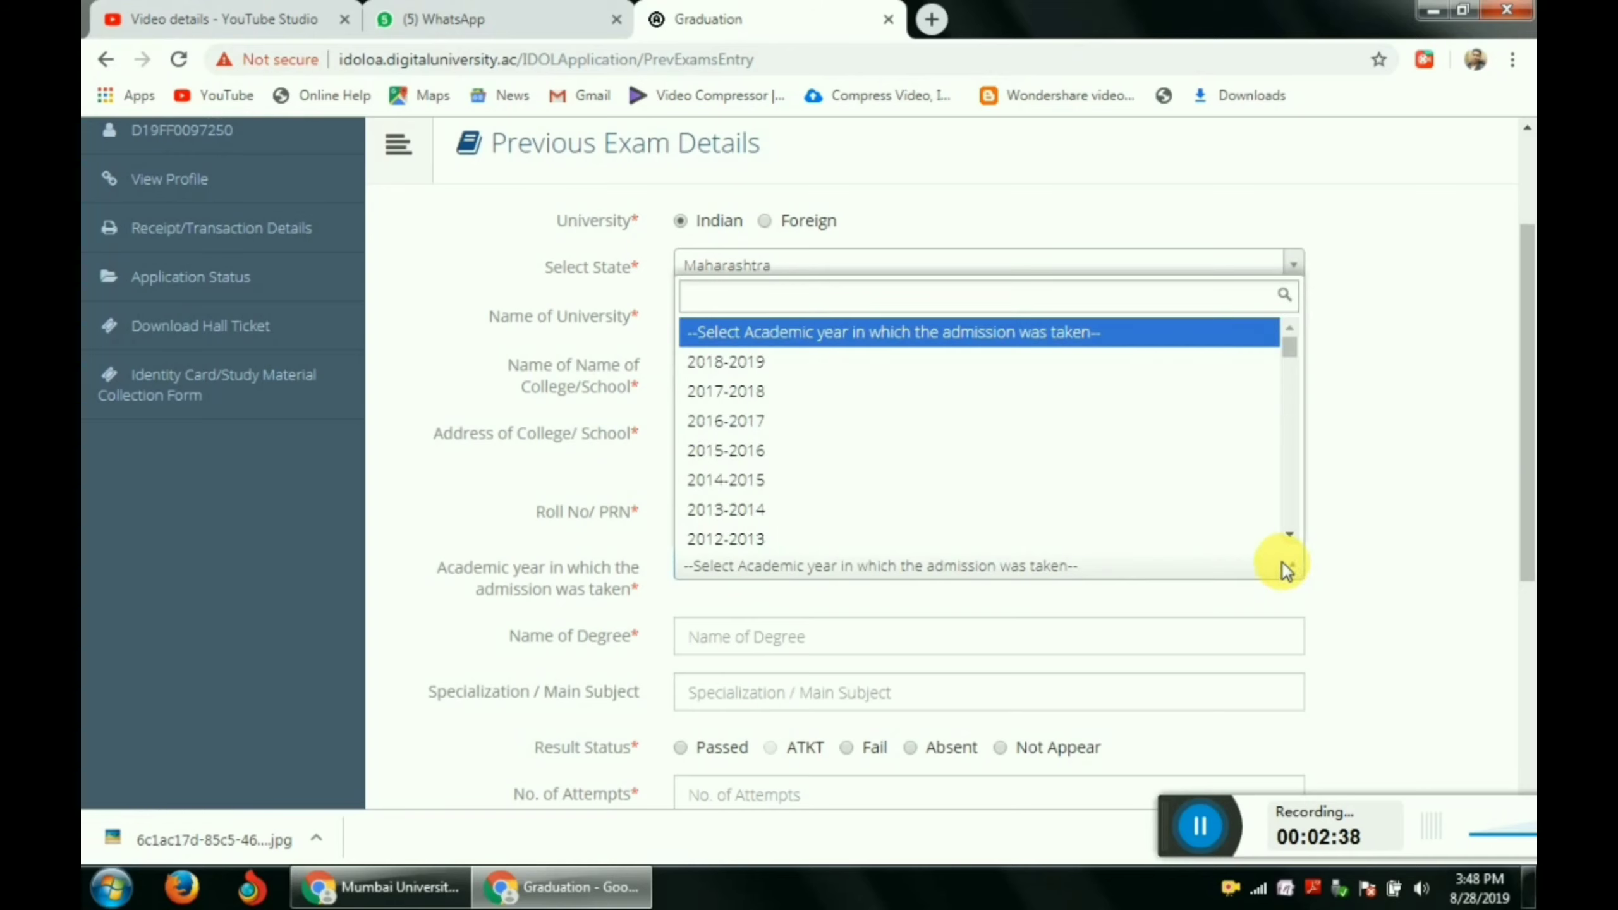
{"action": "left_click", "coordinate": [1234, 380]}
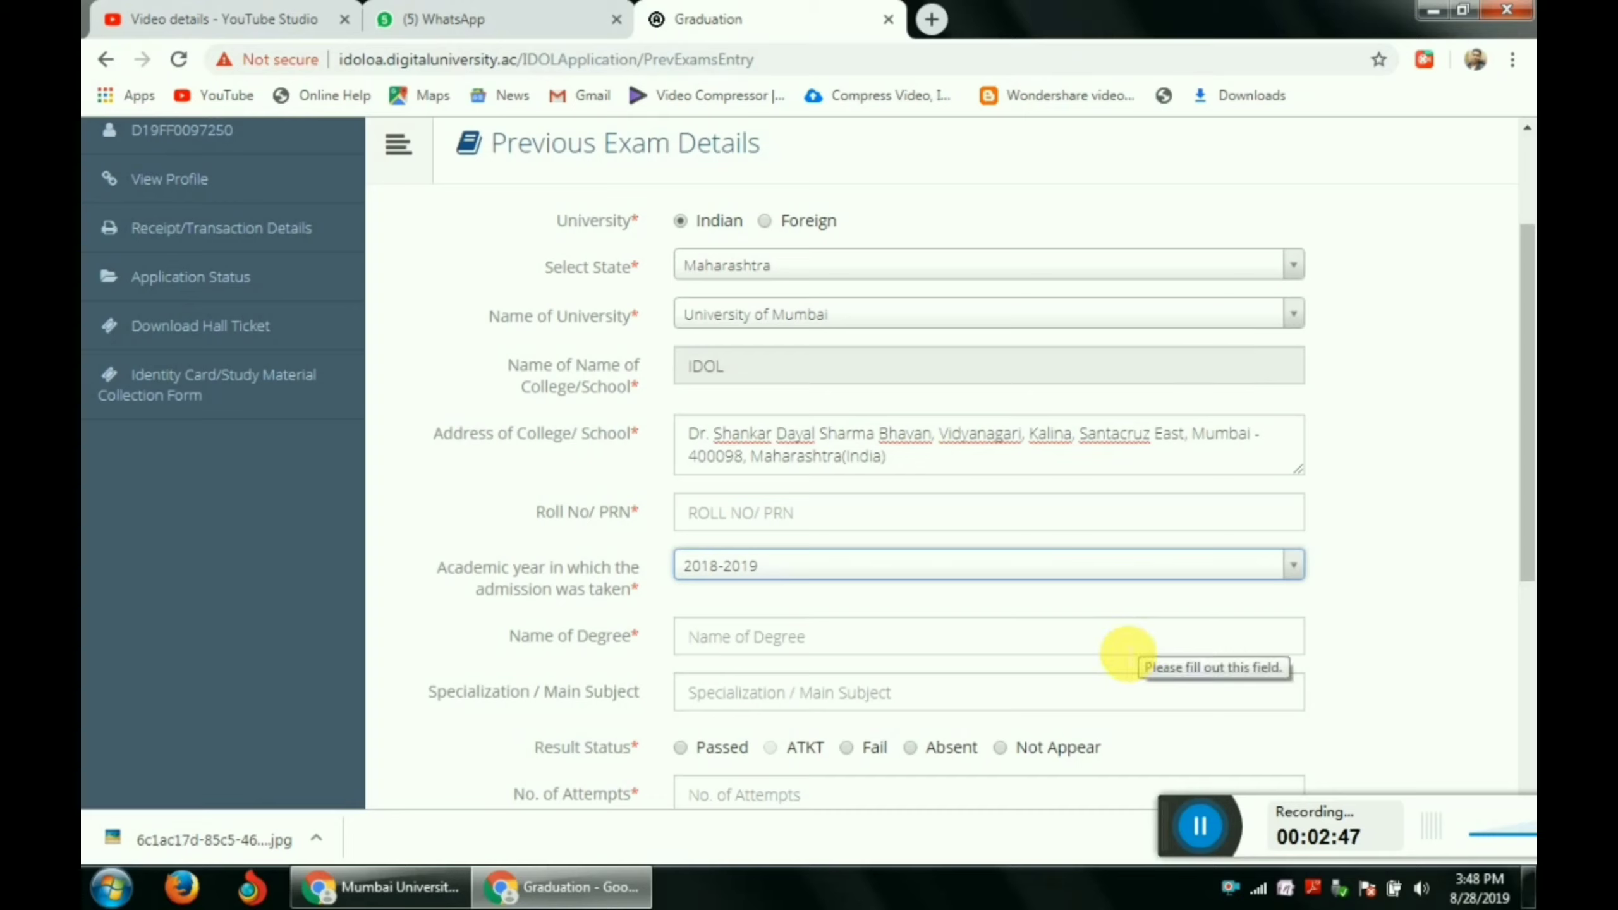
{"action": "left_click", "coordinate": [1062, 652]}
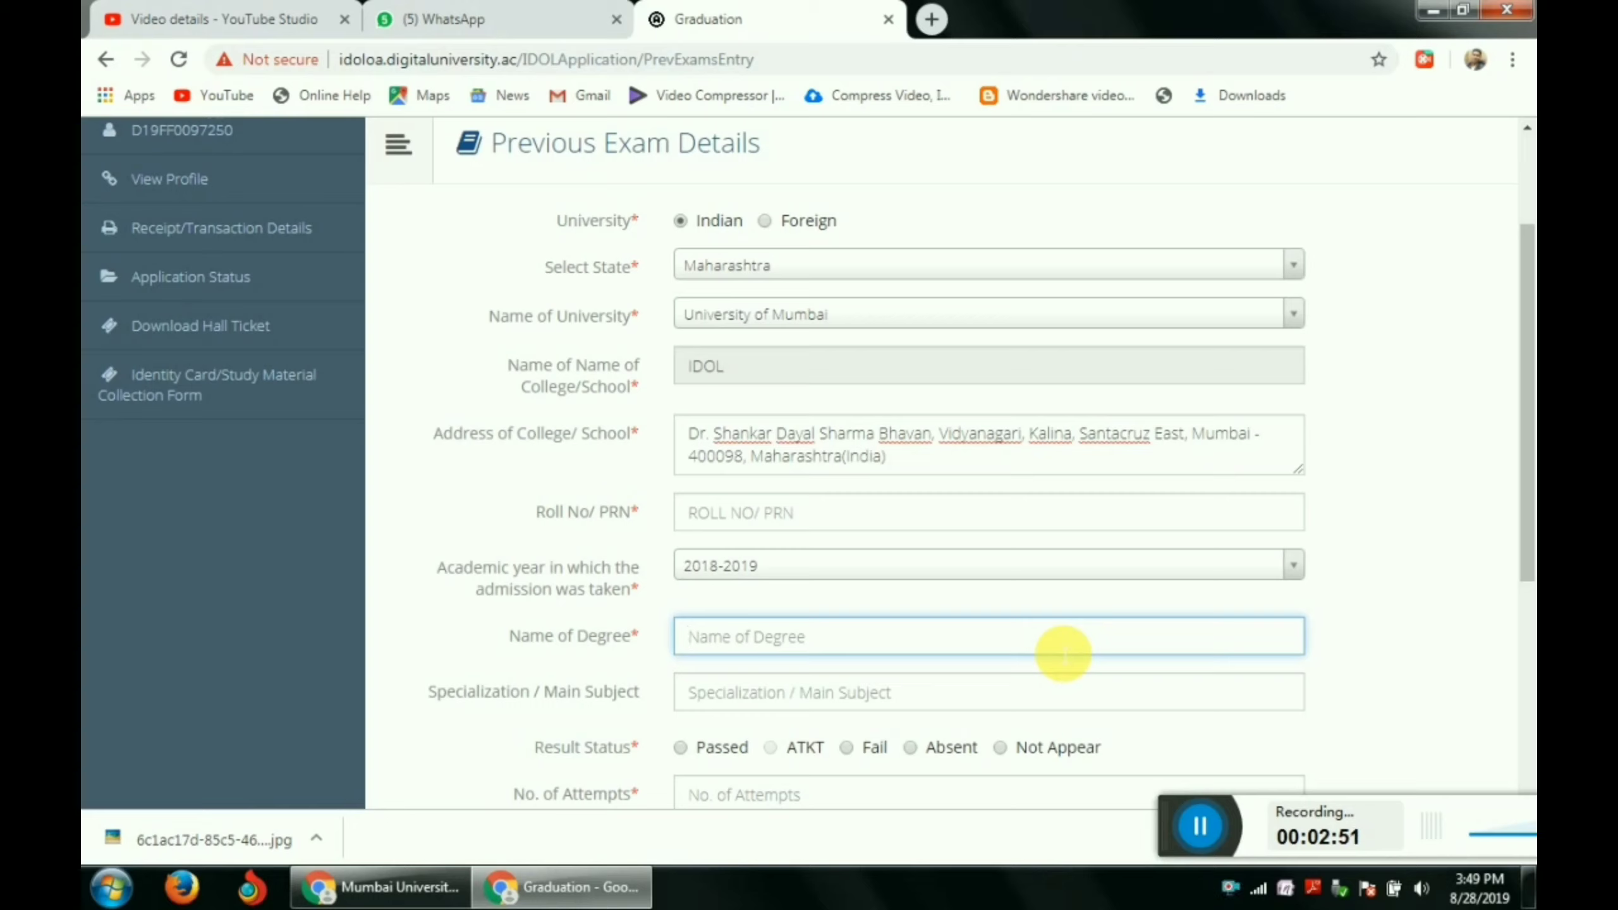
- Enter M.COM as the degree name and ACCOUNT as the specialization
{"action": "type", "text": "m."}
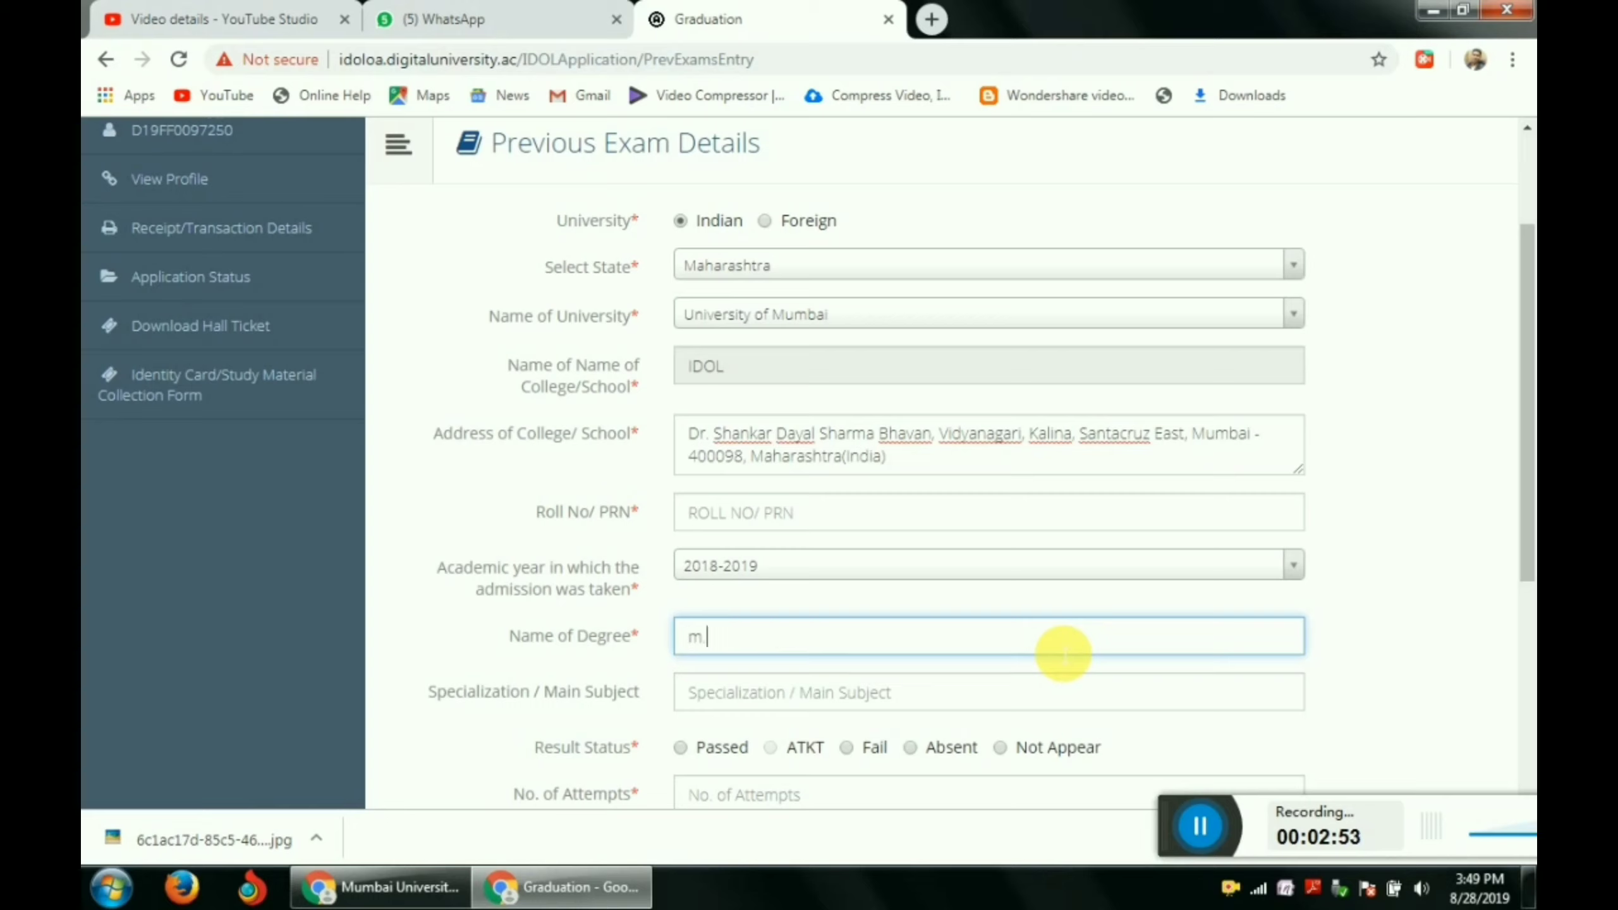
{"action": "key", "text": "BackSpace"}
{"action": "key", "text": "BackSpace"}
{"action": "type", "text": "M.COM"}
{"action": "key", "text": "Tab"}
{"action": "type", "text": "ACCOUNT"}
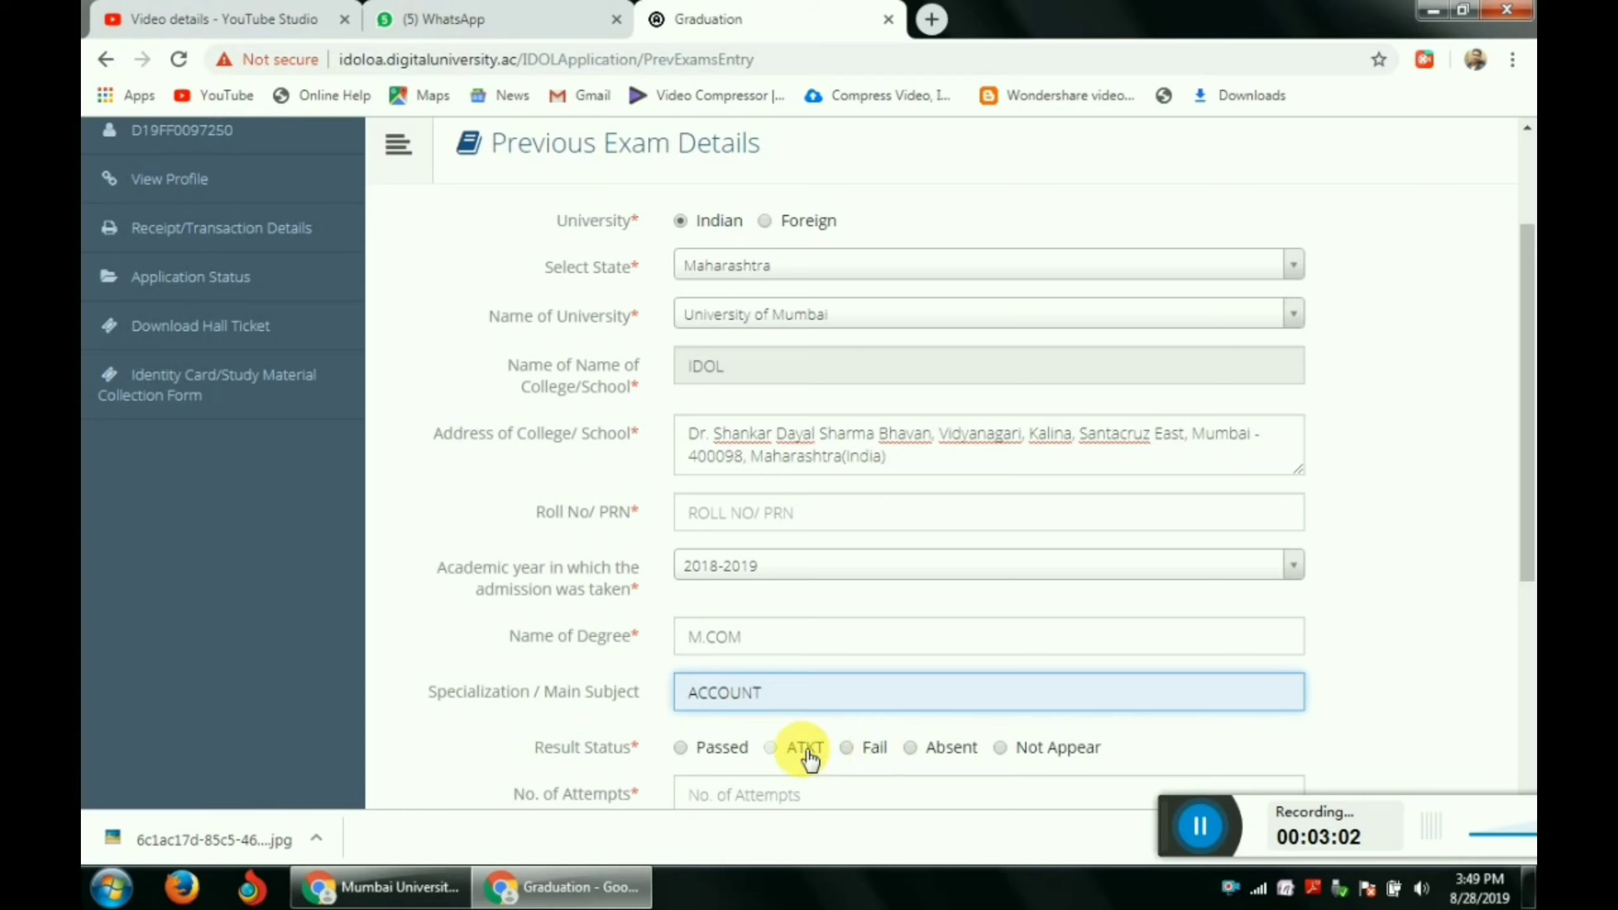
- Try to set the result status to ATKT, then enter the roll number in Roll No/PRN
{"action": "left_click", "coordinate": [789, 760]}
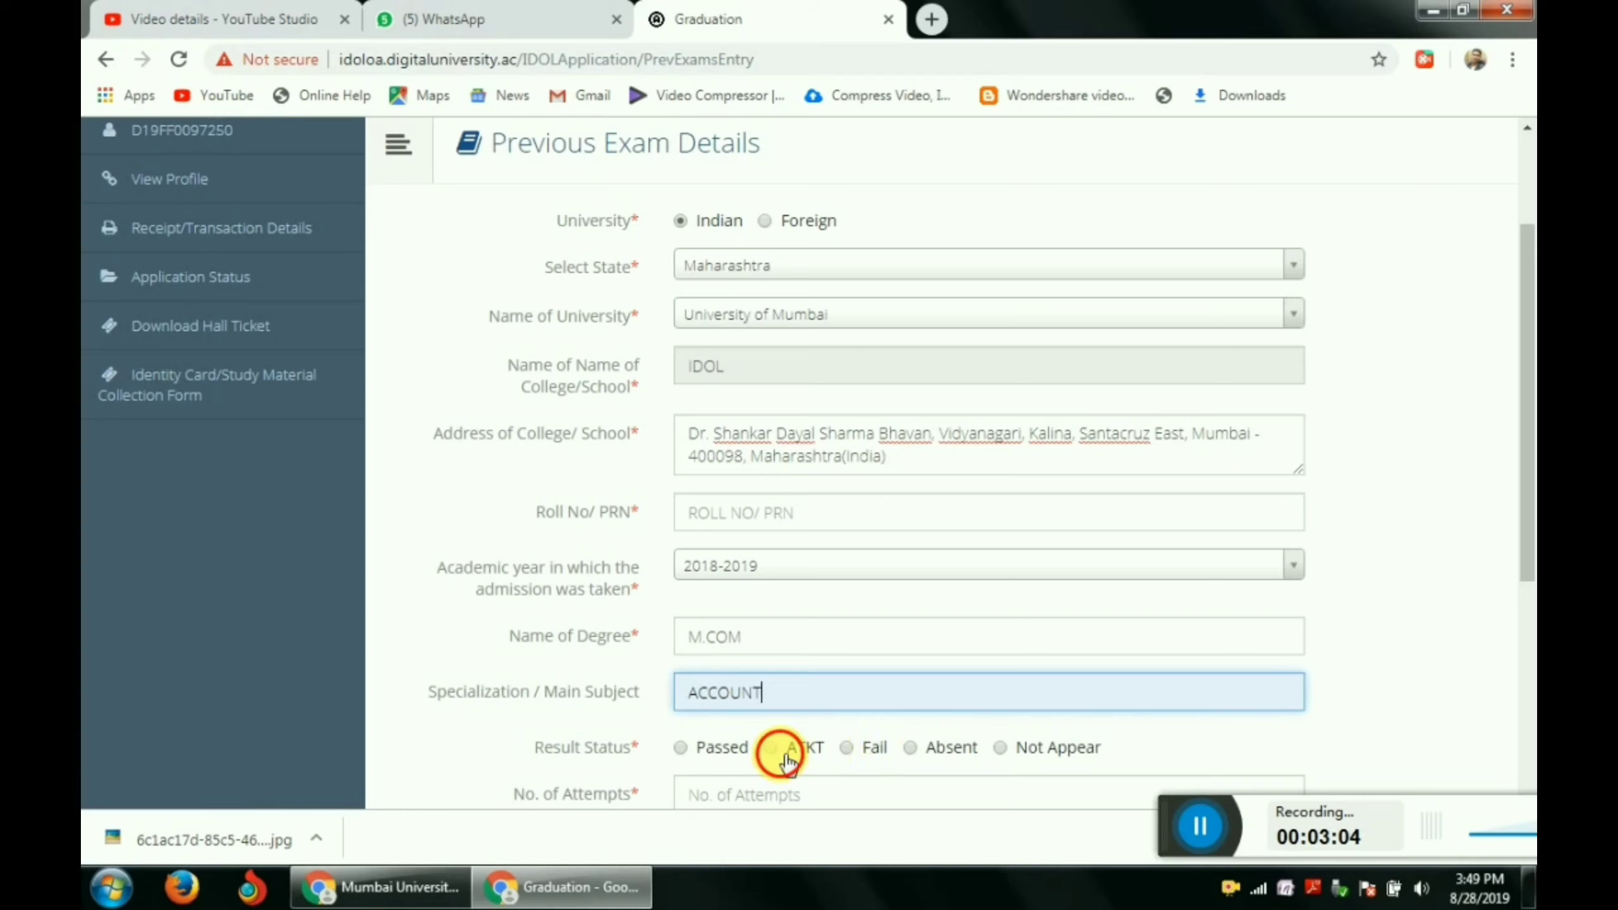
{"action": "double_click", "coordinate": [789, 761]}
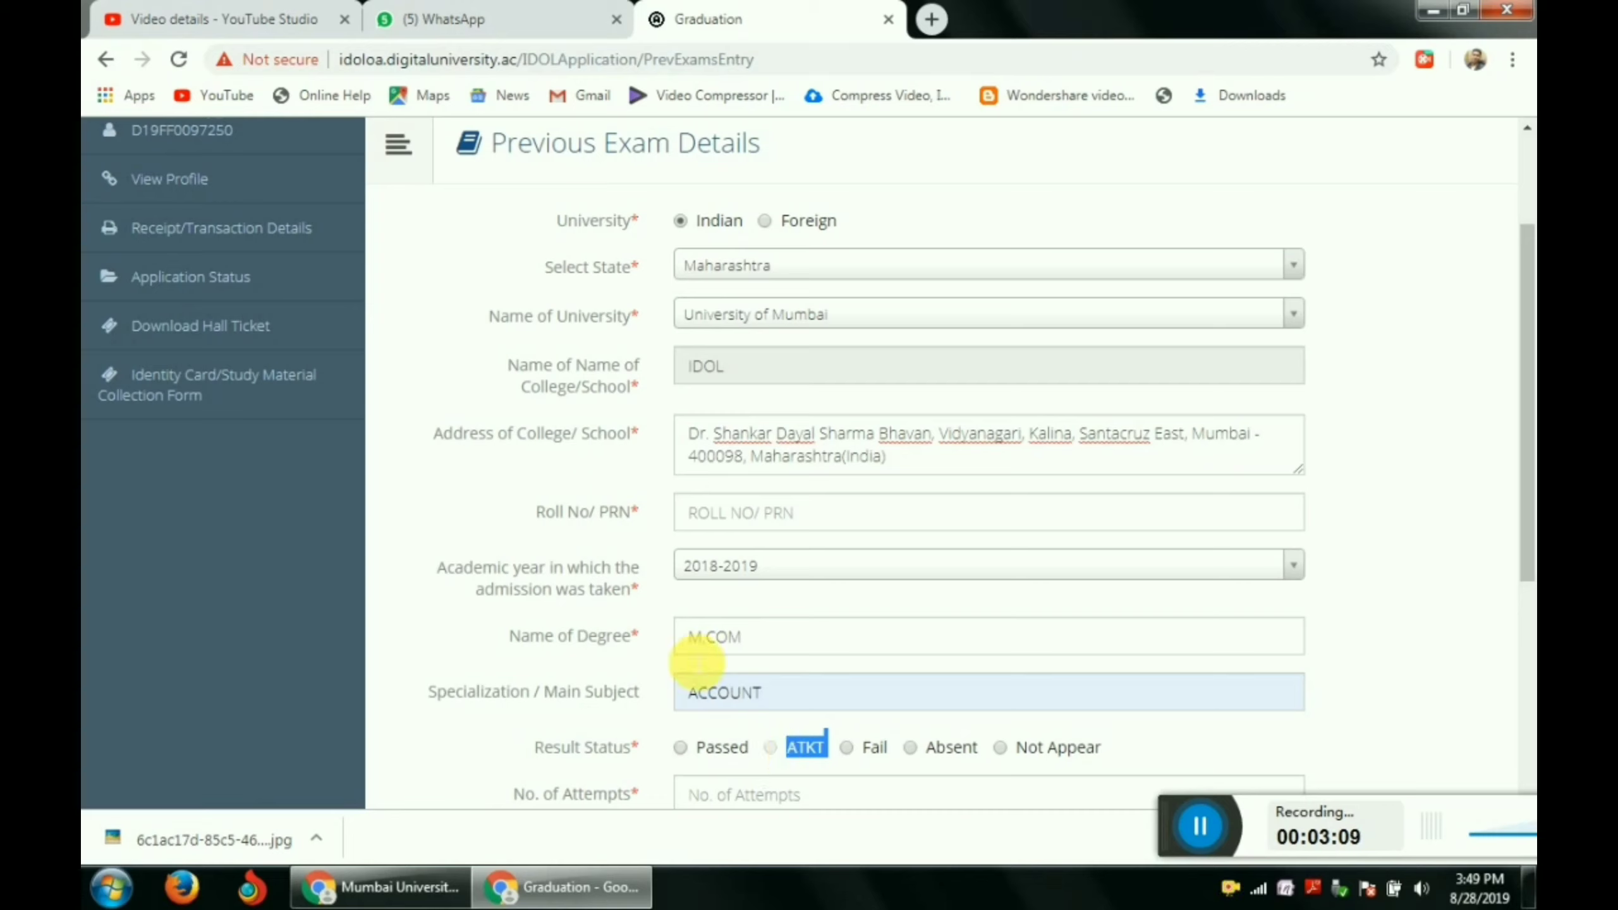
{"action": "left_click", "coordinate": [1068, 525]}
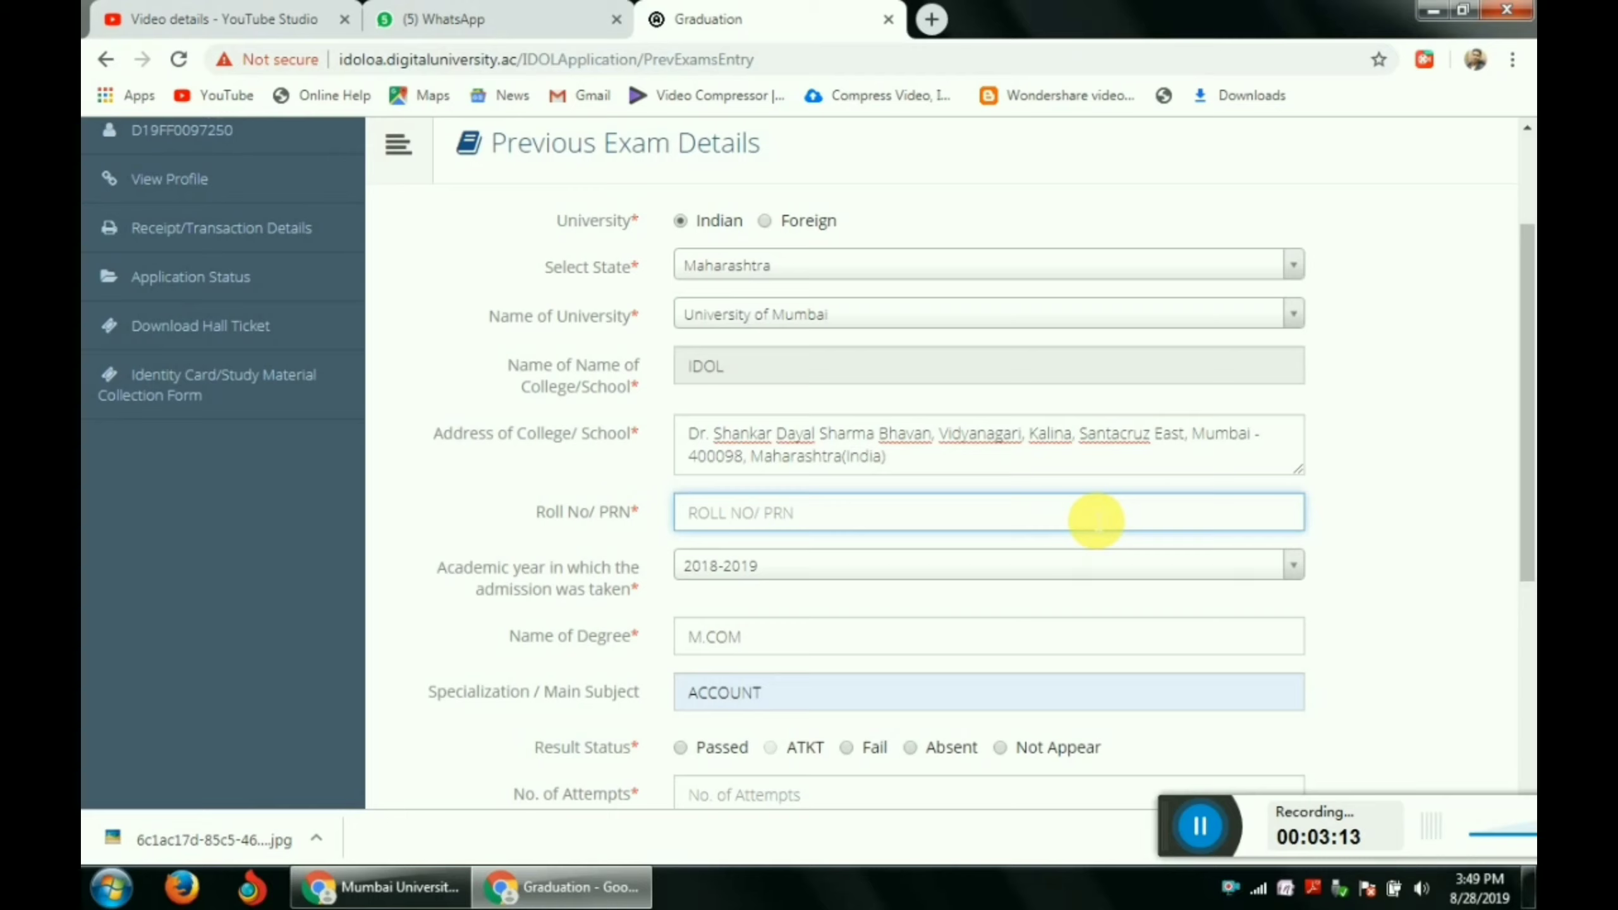
{"action": "type", "text": "19090"}
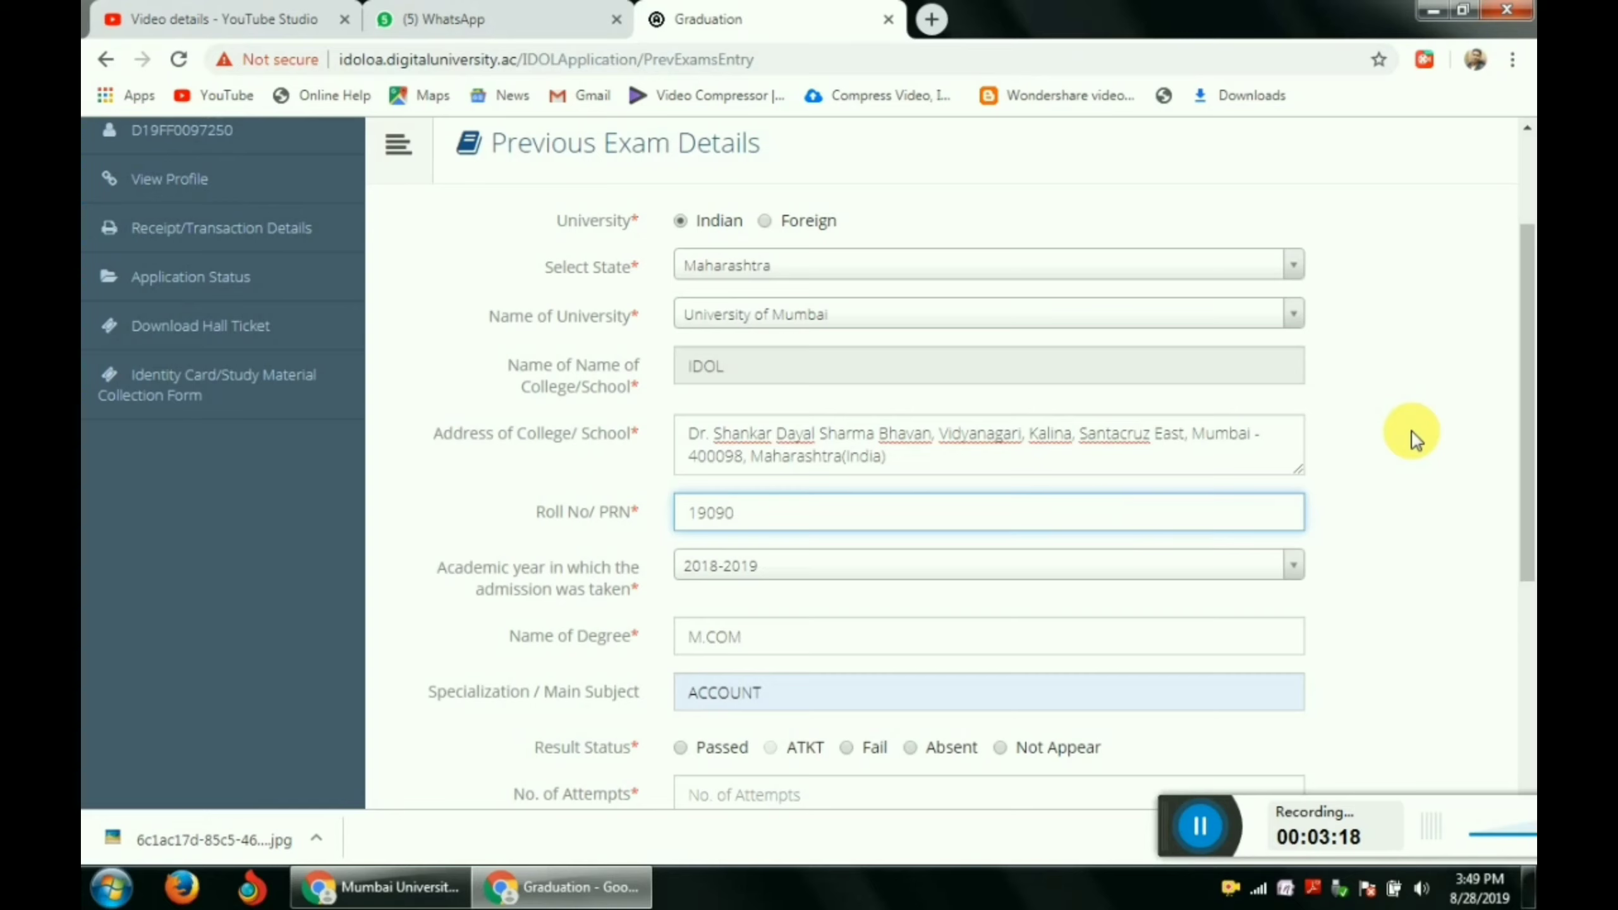
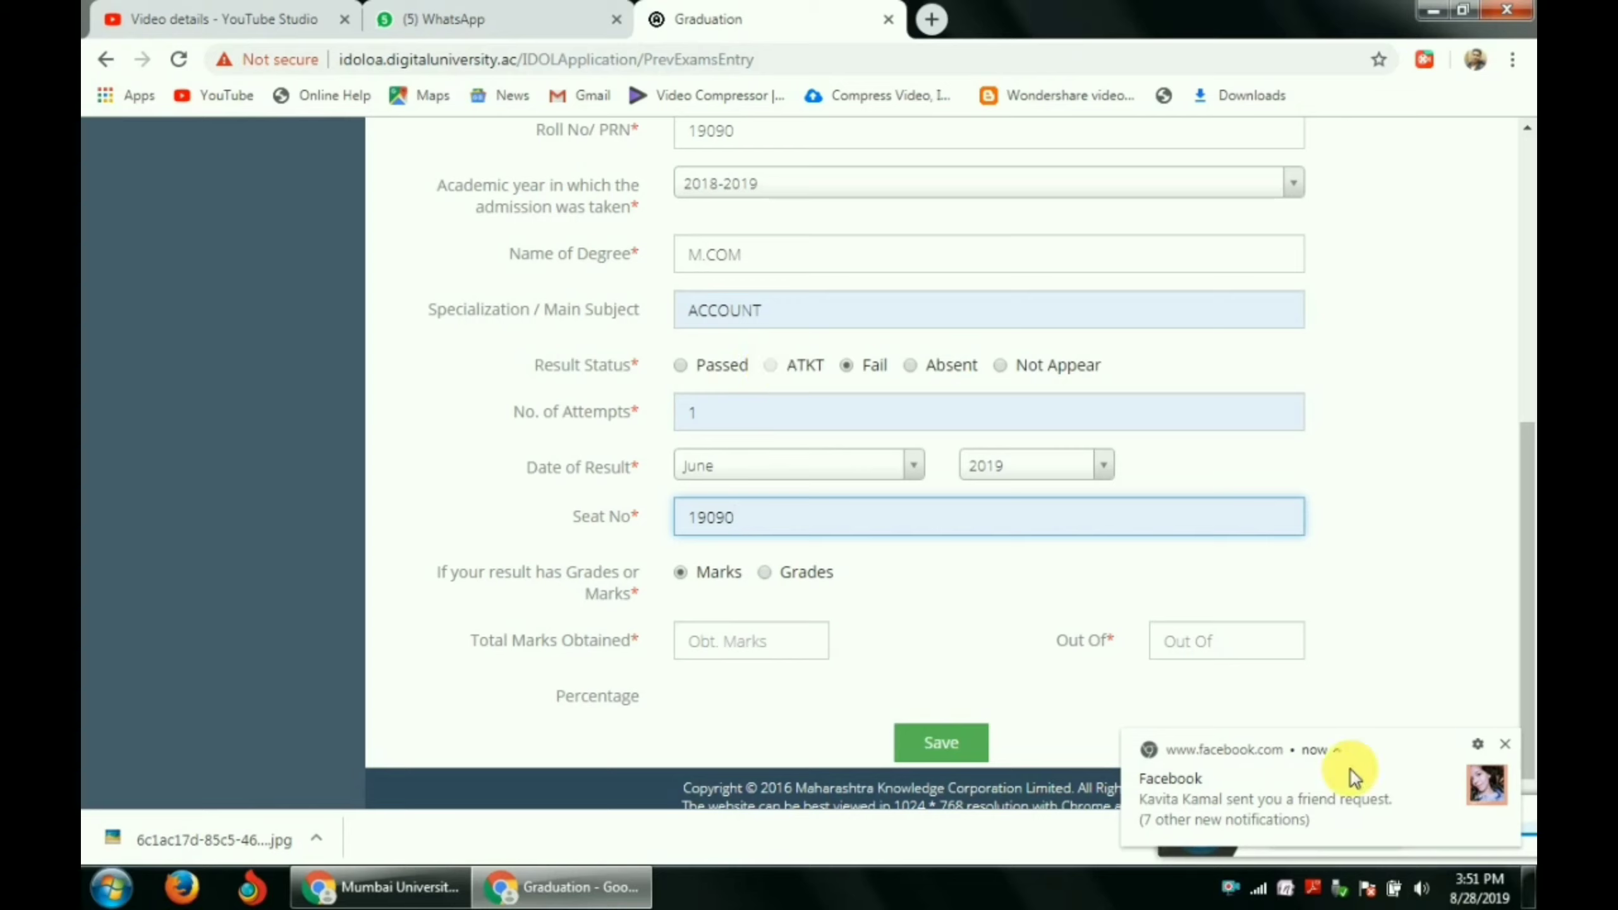
- Fill Total Marks Obtained 145 and Out Of 400 (36.25%) and save the June 2019 exam entry
{"action": "left_click", "coordinate": [1511, 745]}
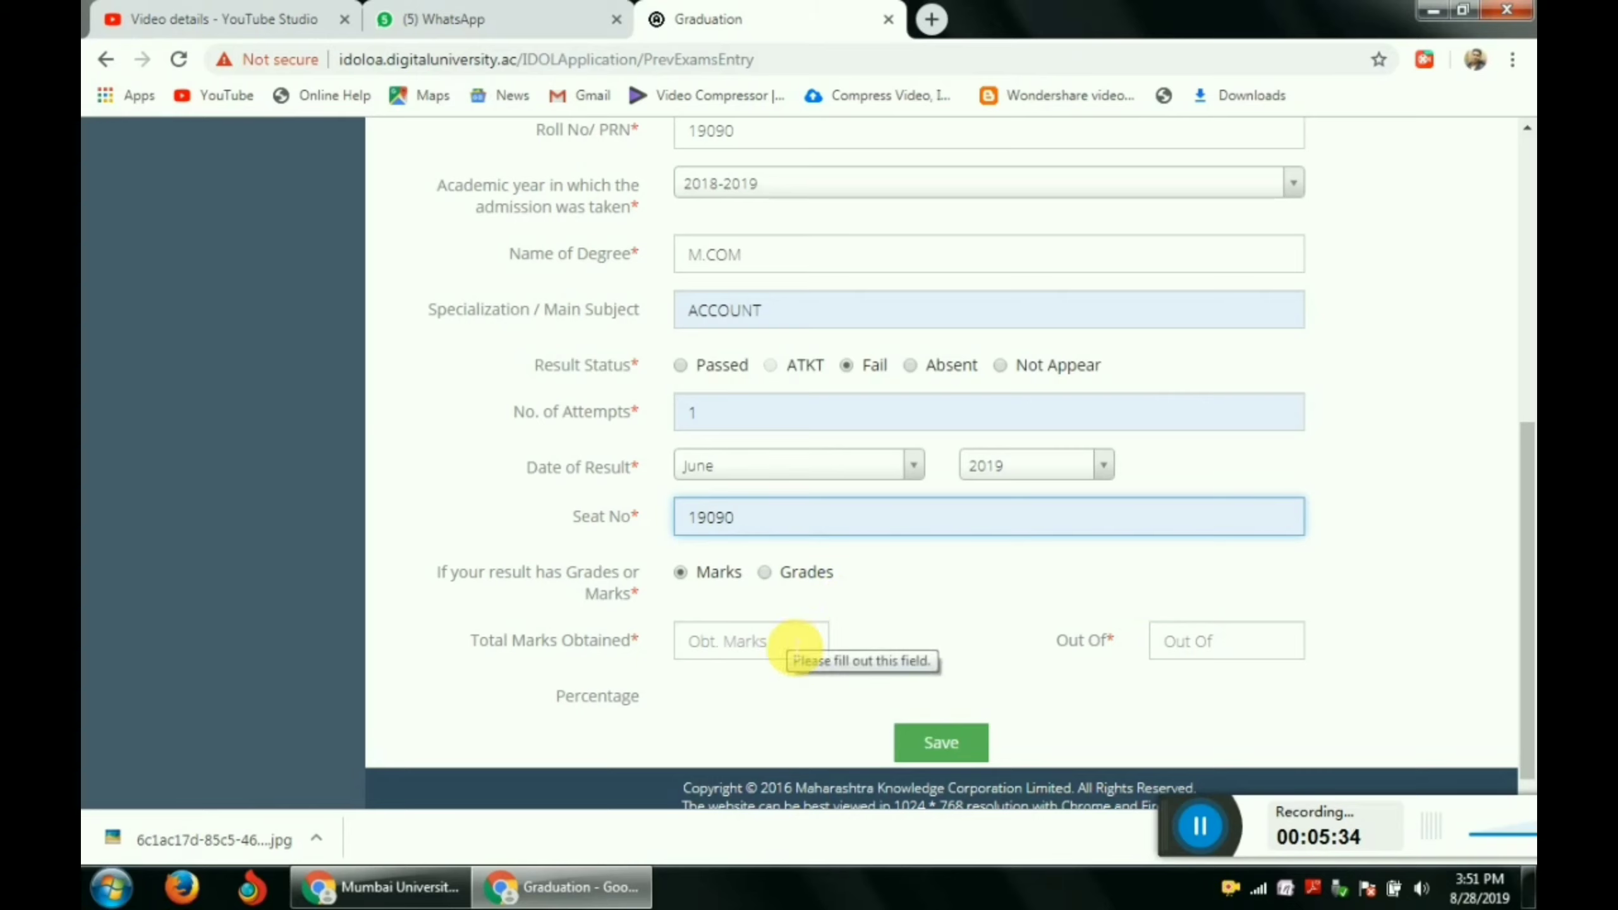
{"action": "left_click", "coordinate": [795, 647]}
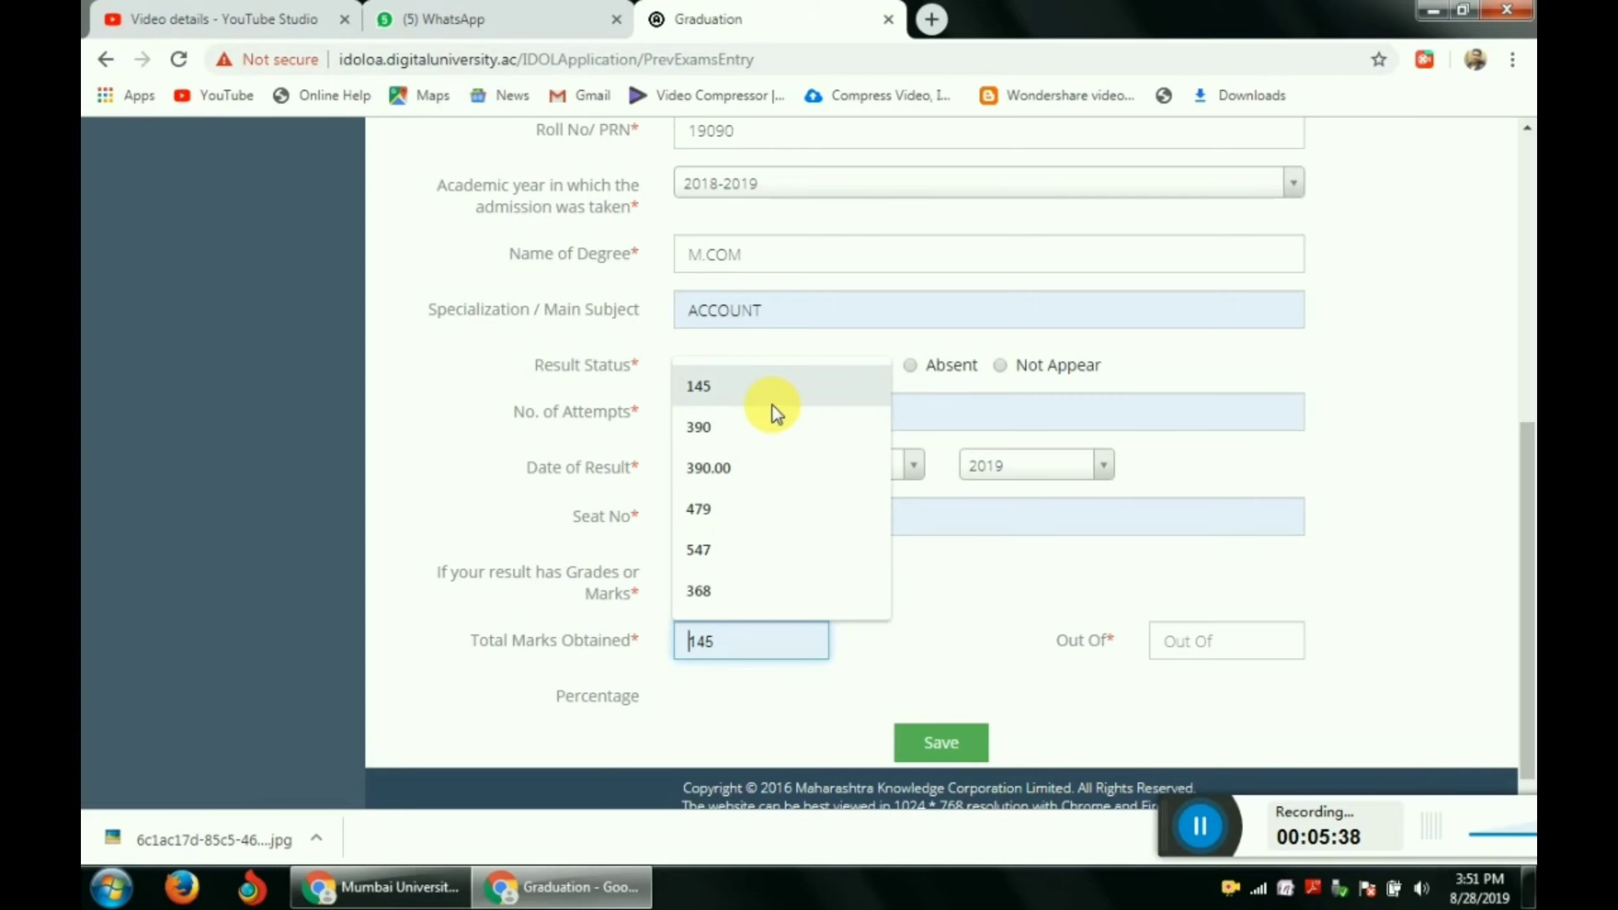
{"action": "left_click", "coordinate": [773, 404]}
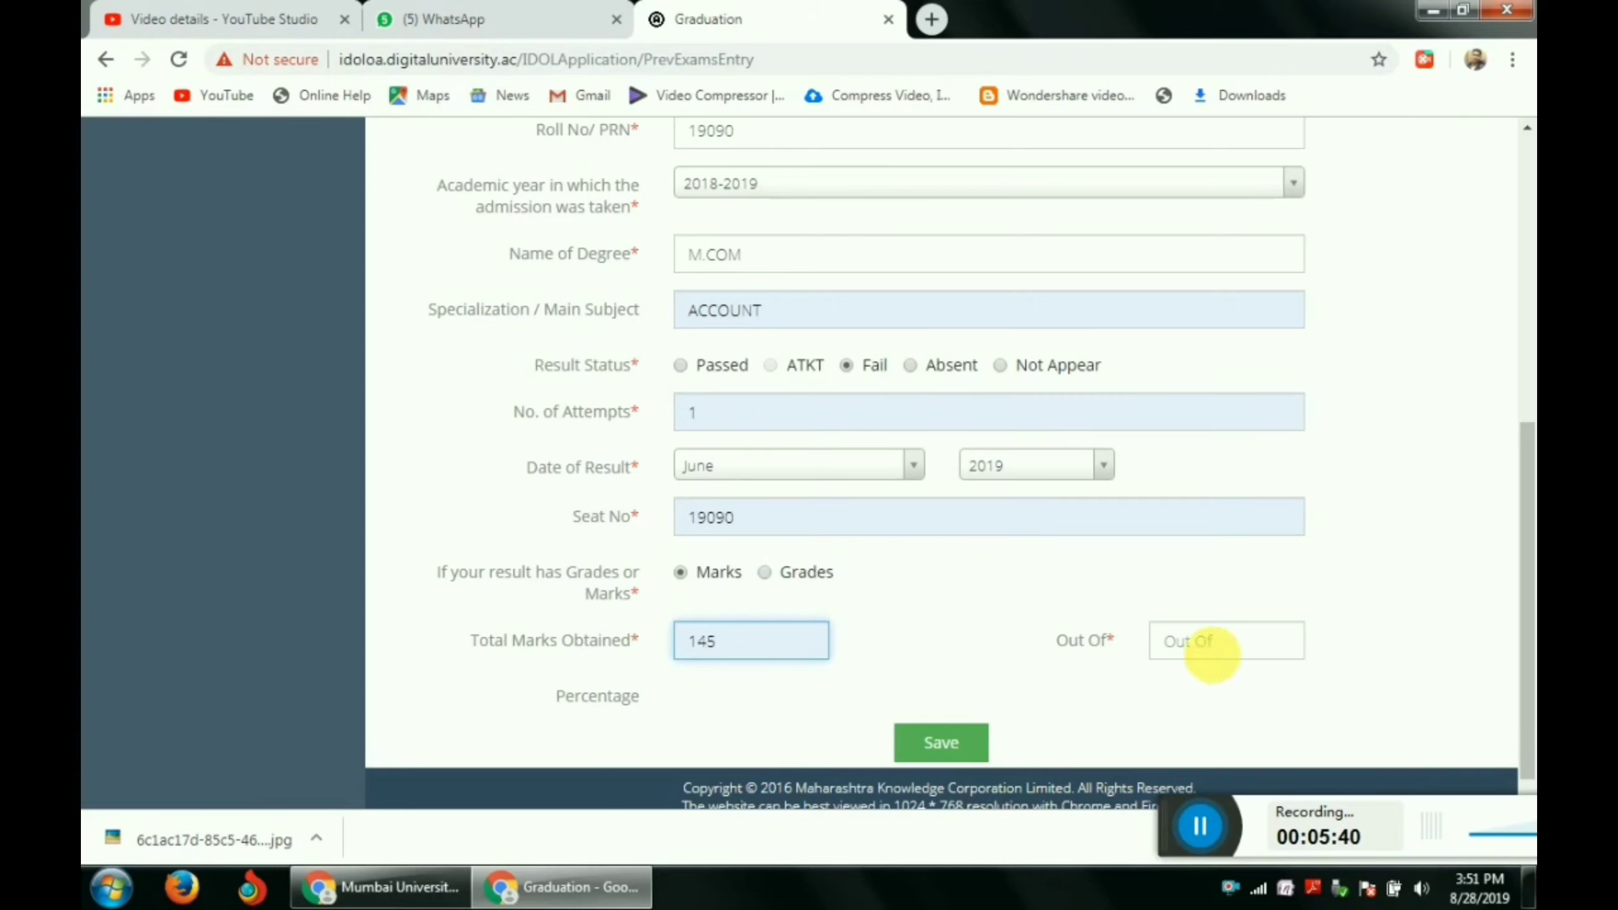
{"action": "left_click", "coordinate": [1219, 649]}
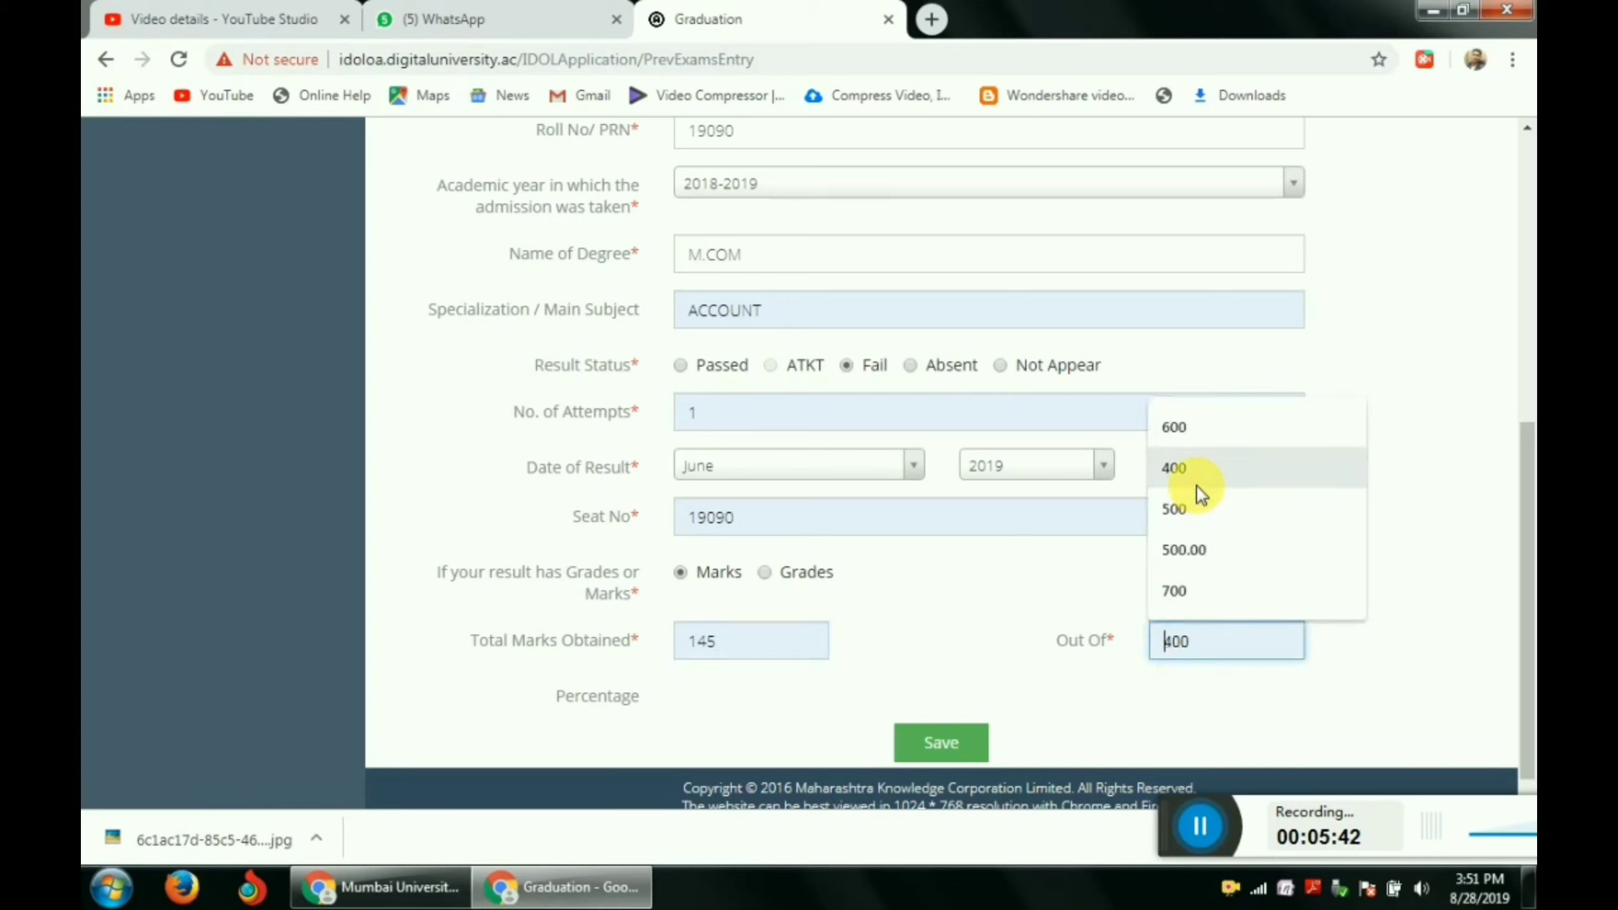
{"action": "left_click", "coordinate": [1175, 468]}
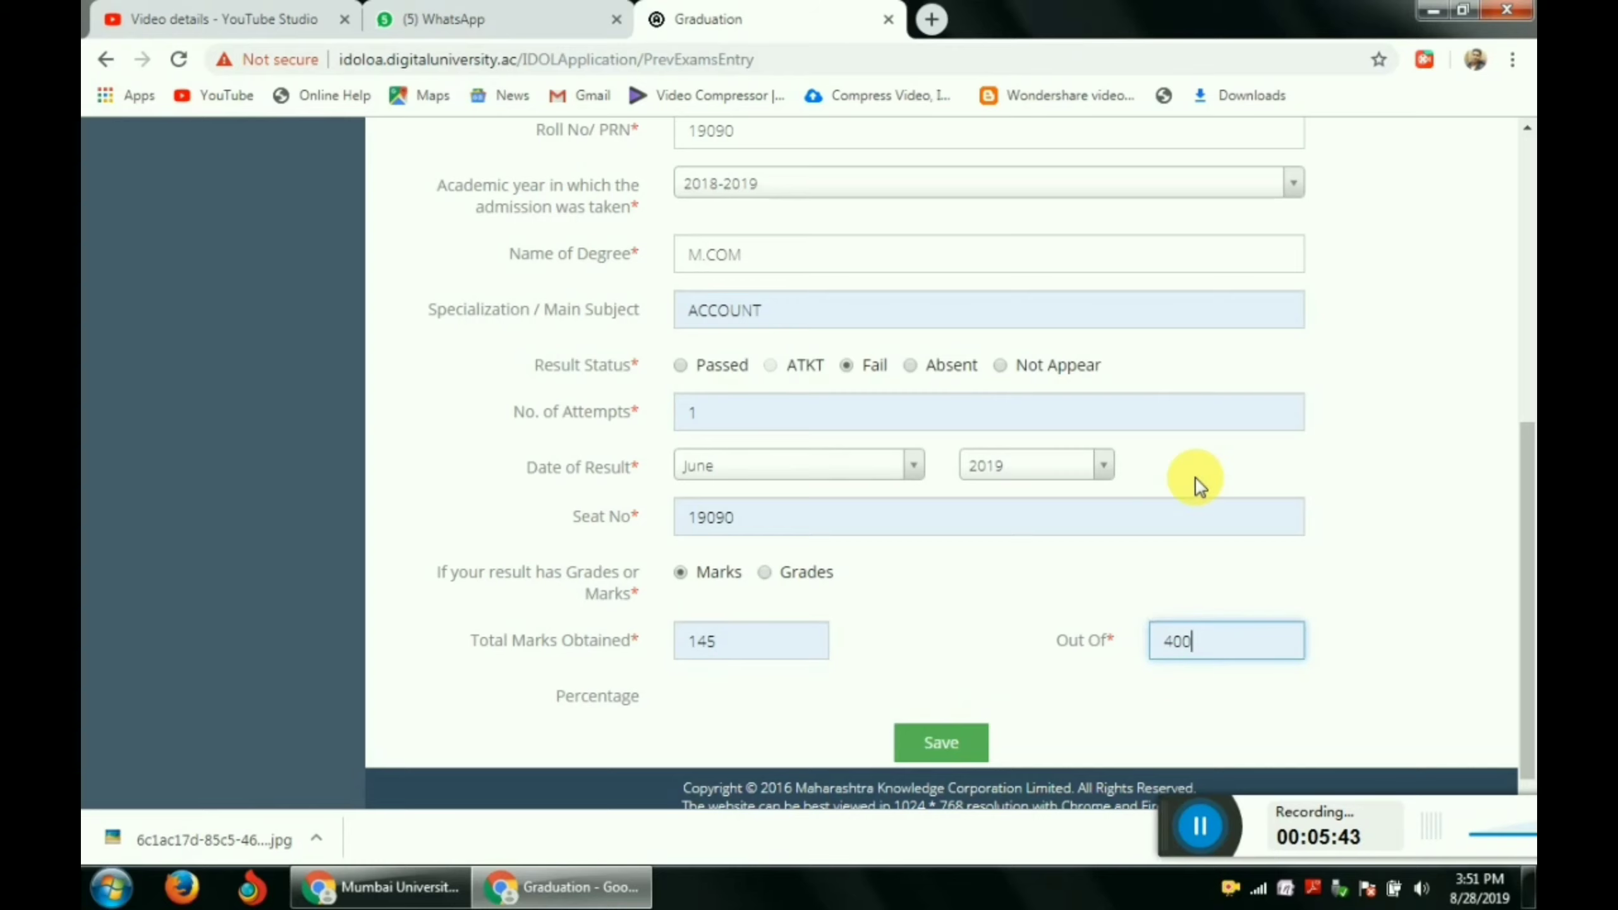
{"action": "left_click", "coordinate": [862, 675]}
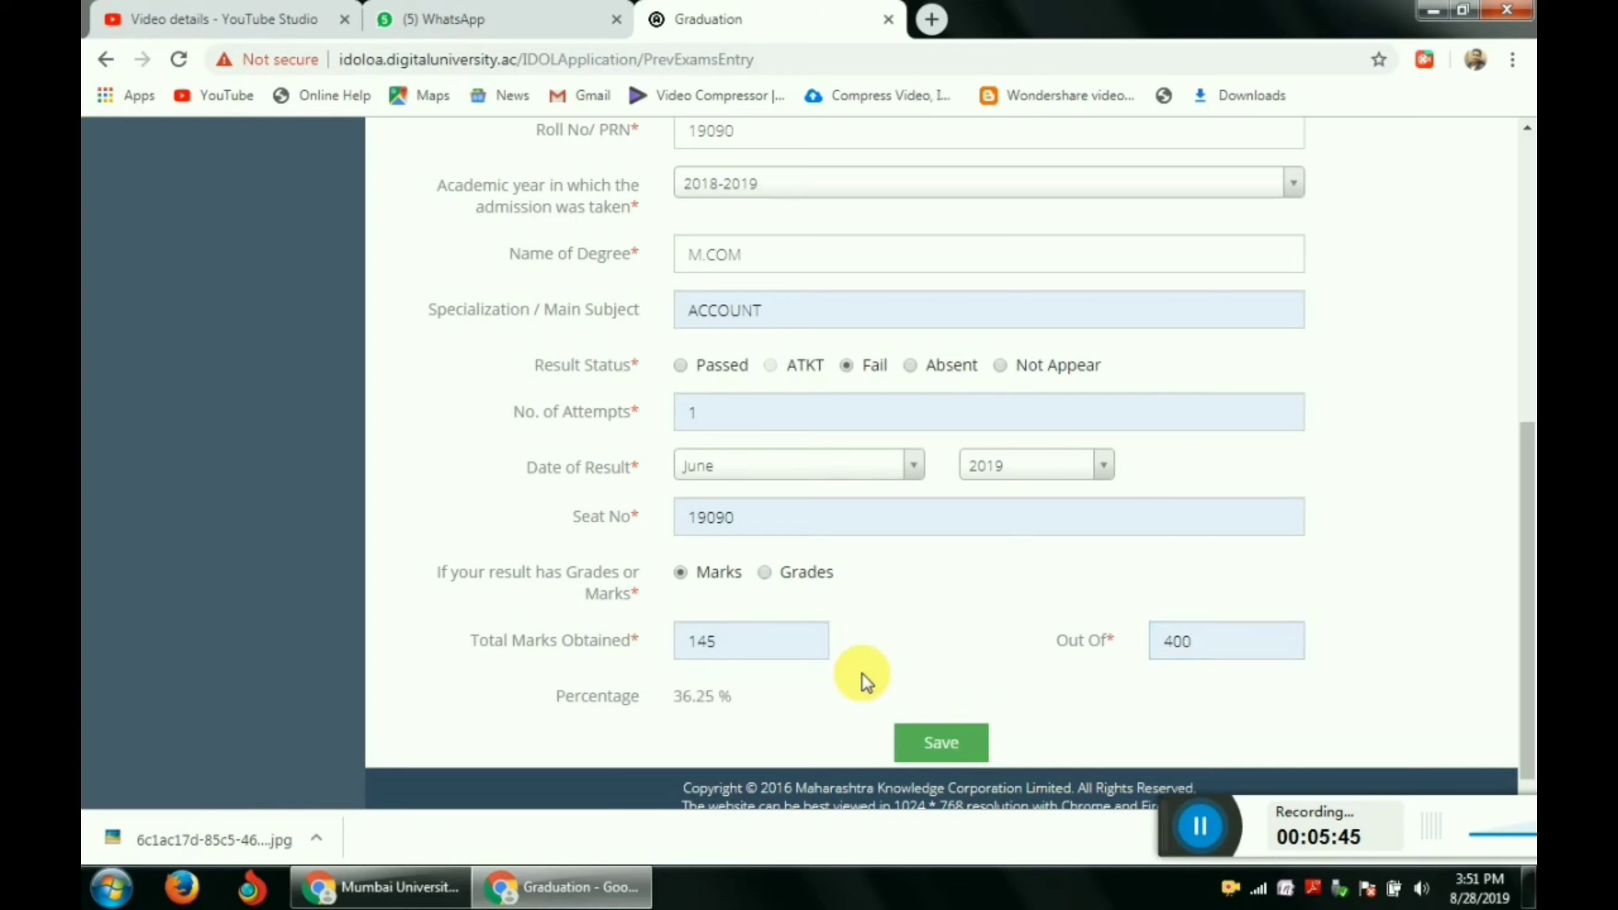
{"action": "left_click", "coordinate": [940, 742]}
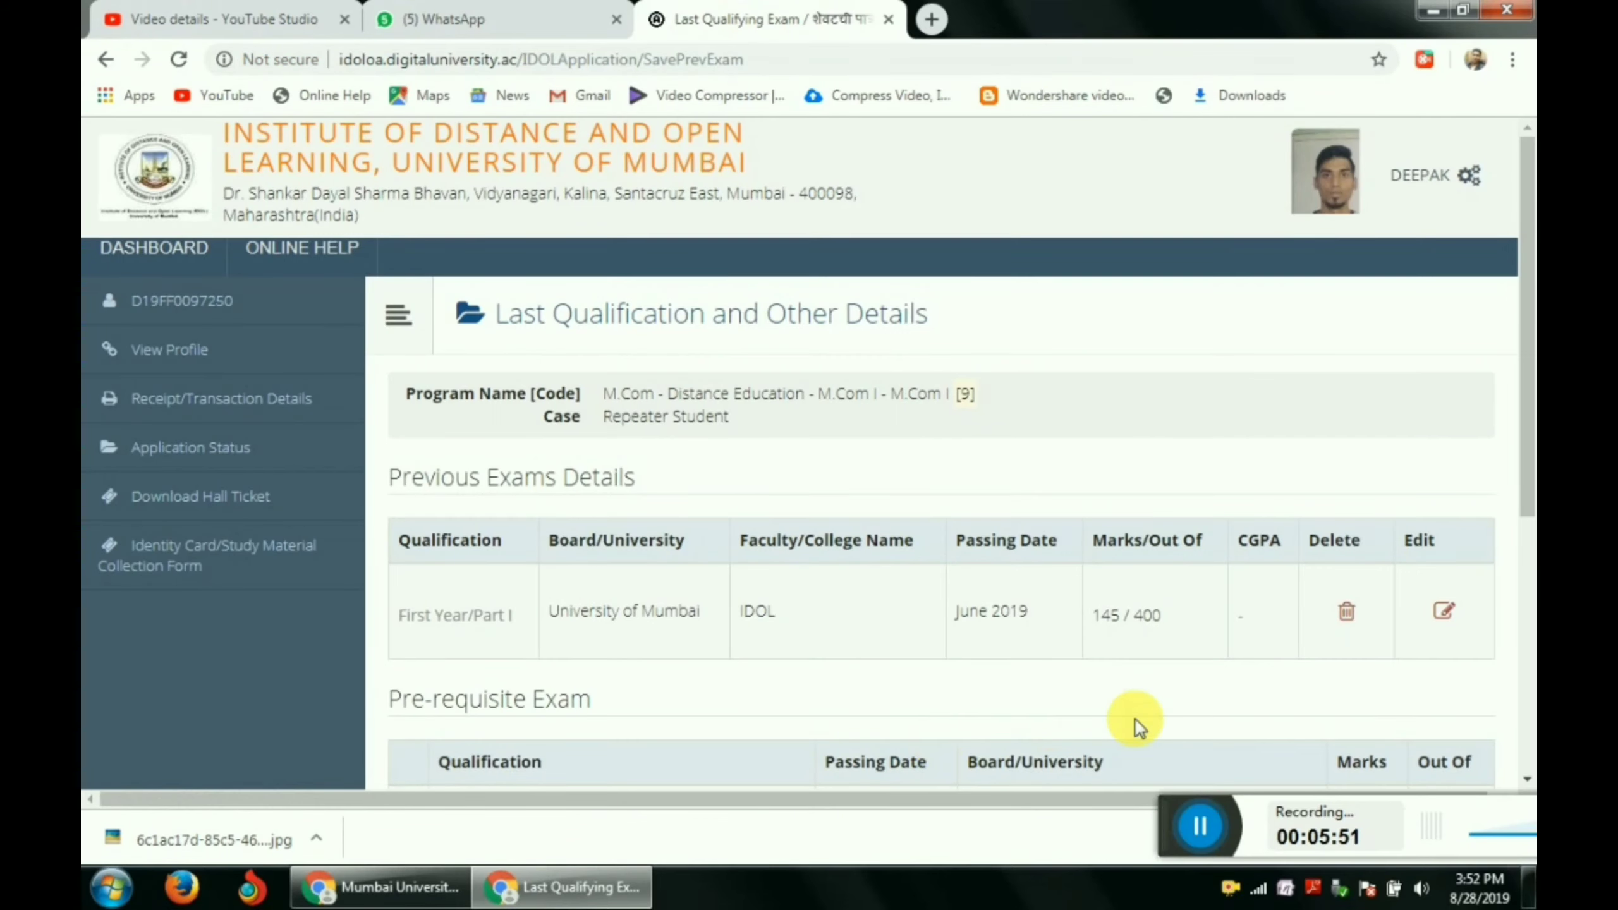
- Choose BORIVALI as the exam centre preference
{"action": "scroll", "coordinate": [1523, 523], "scroll_direction": "down", "scroll_amount": 2}
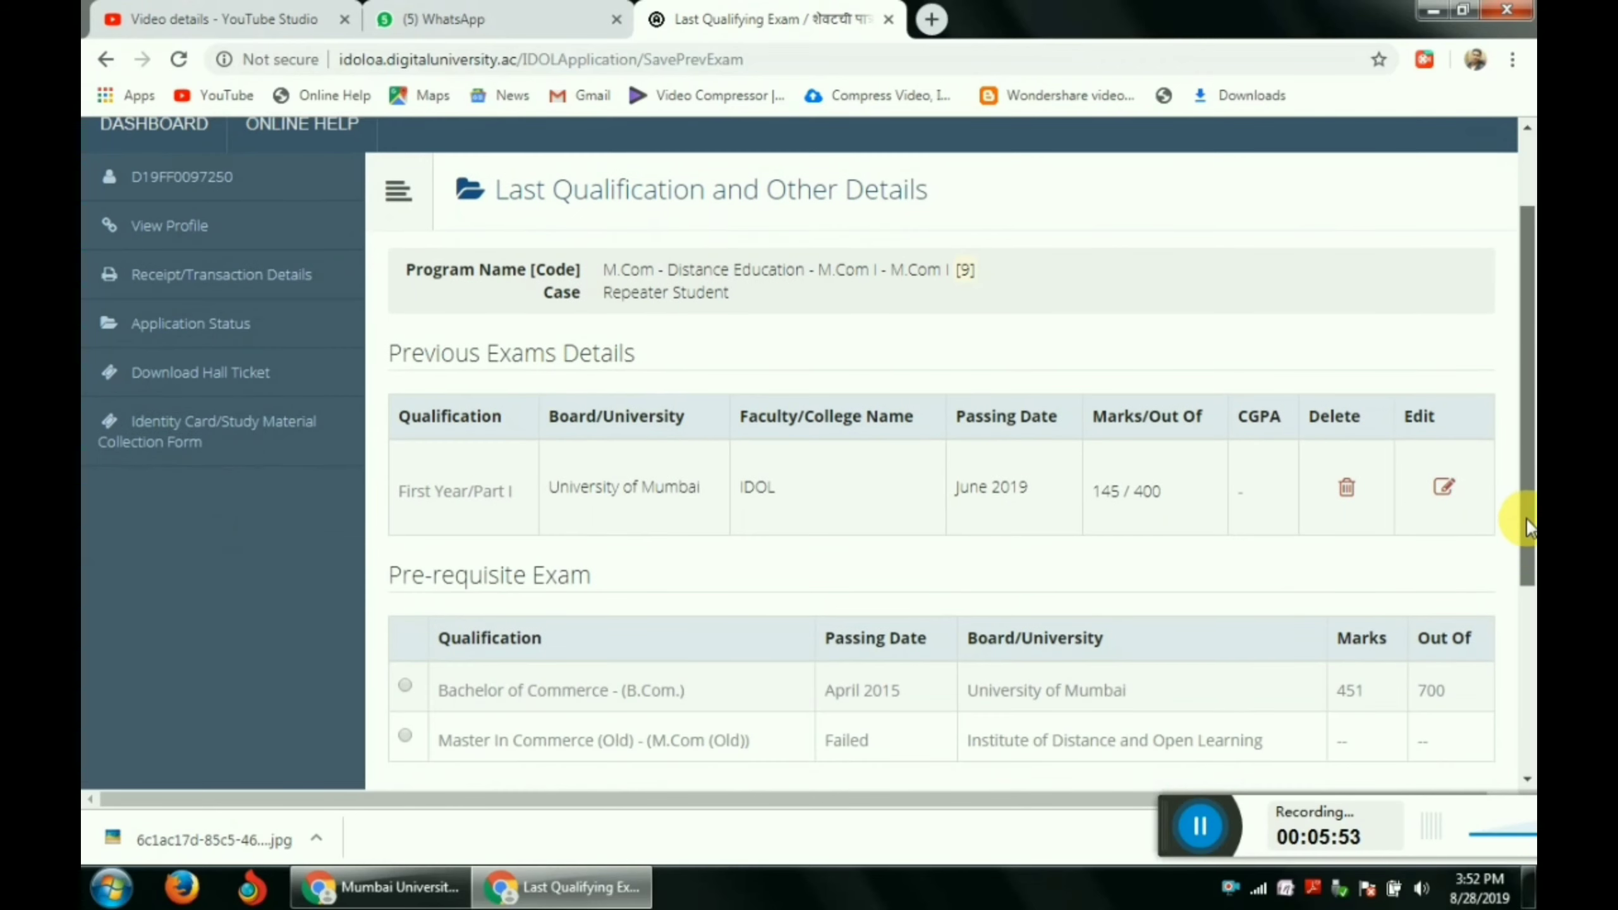
{"action": "scroll", "coordinate": [1519, 603], "scroll_direction": "down", "scroll_amount": 2}
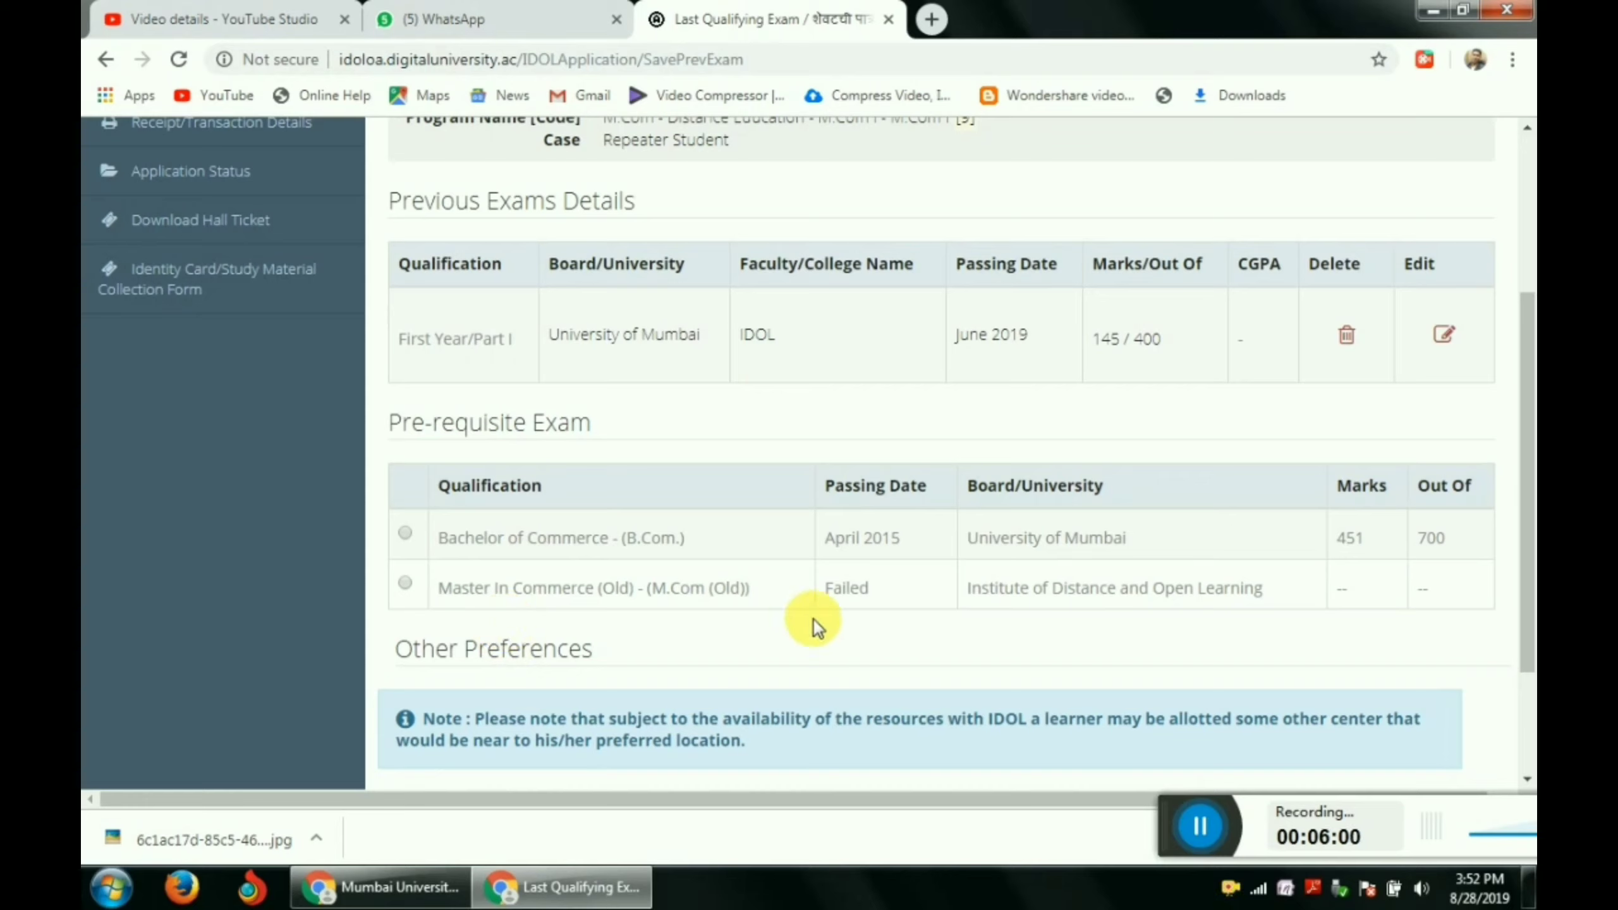
{"action": "left_click_drag", "start_coordinate": [1528, 625], "coordinate": [1510, 721]}
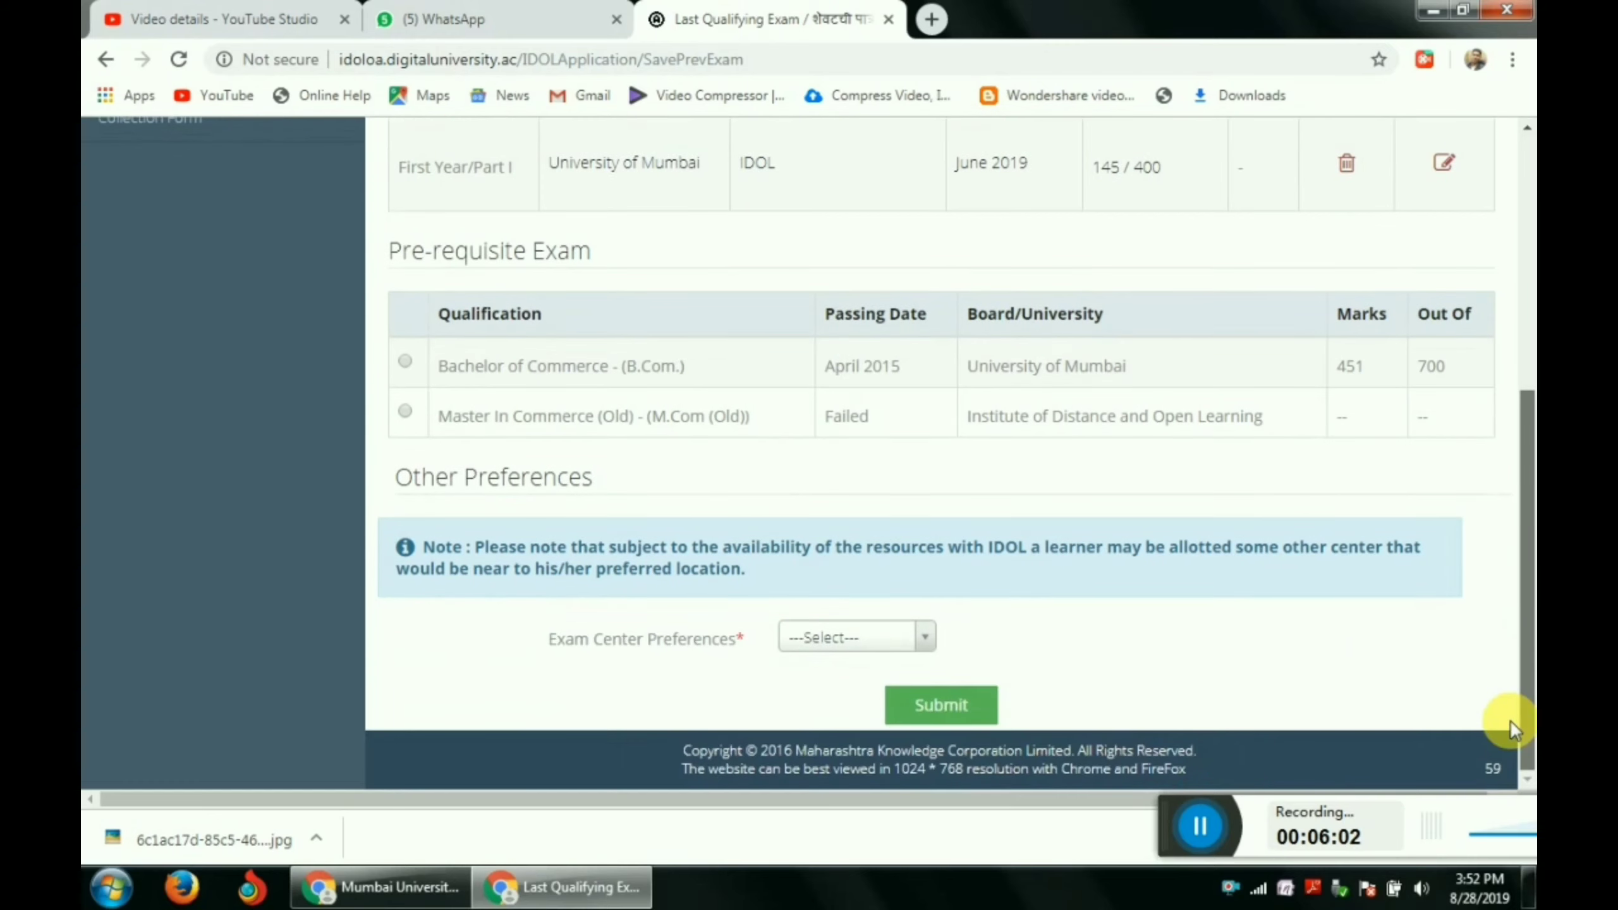
{"action": "left_click", "coordinate": [925, 641]}
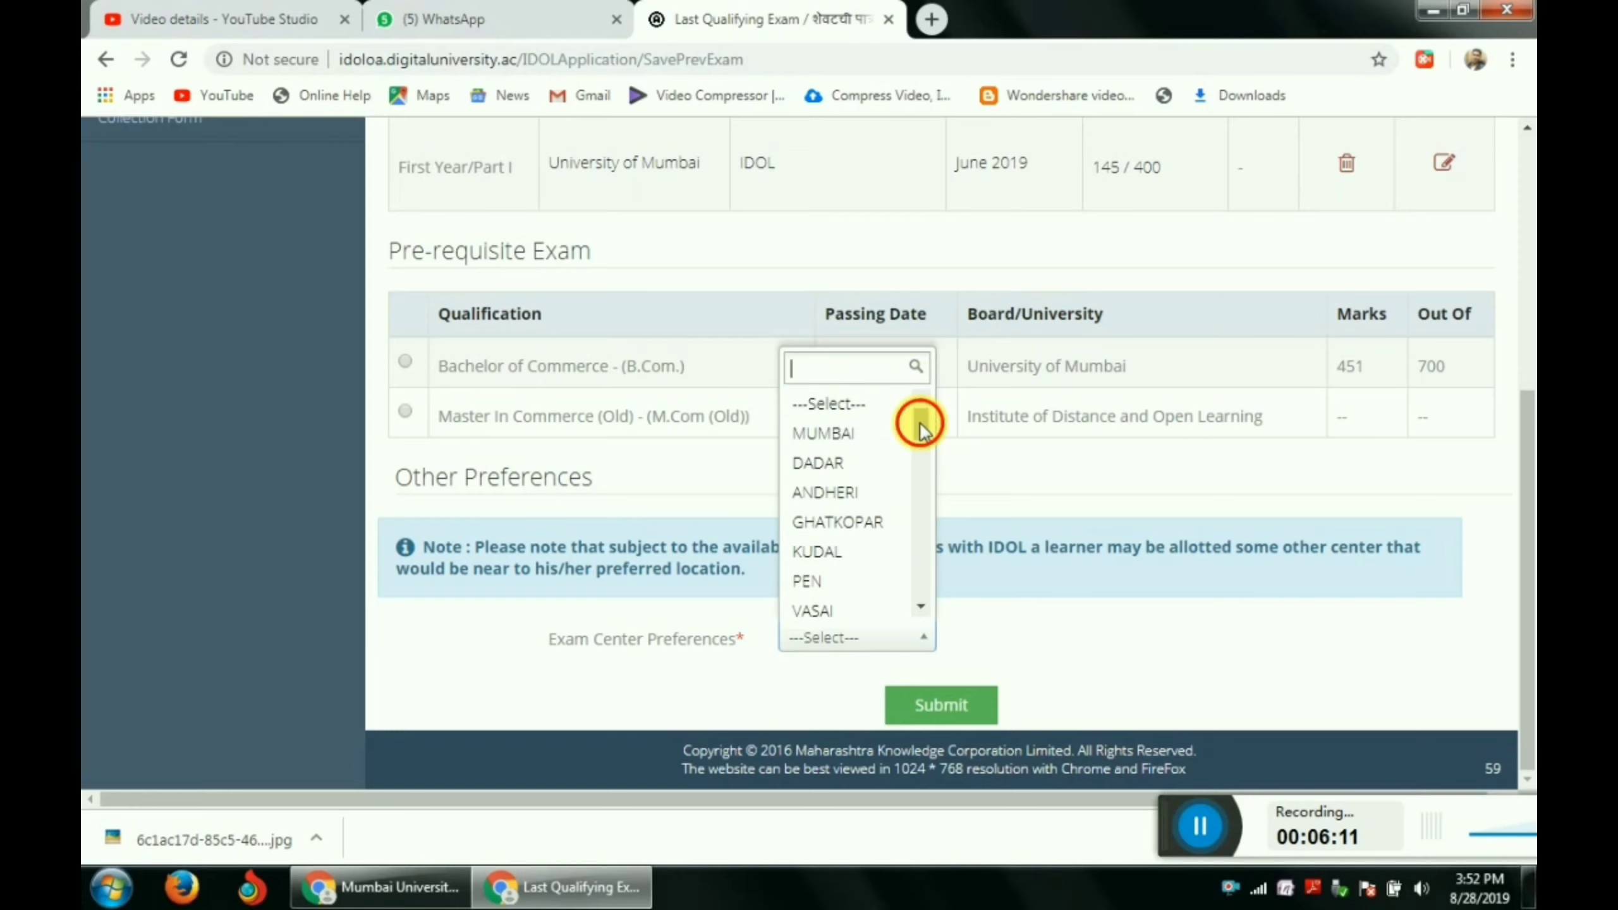
{"action": "left_click_drag", "start_coordinate": [919, 423], "coordinate": [918, 457]}
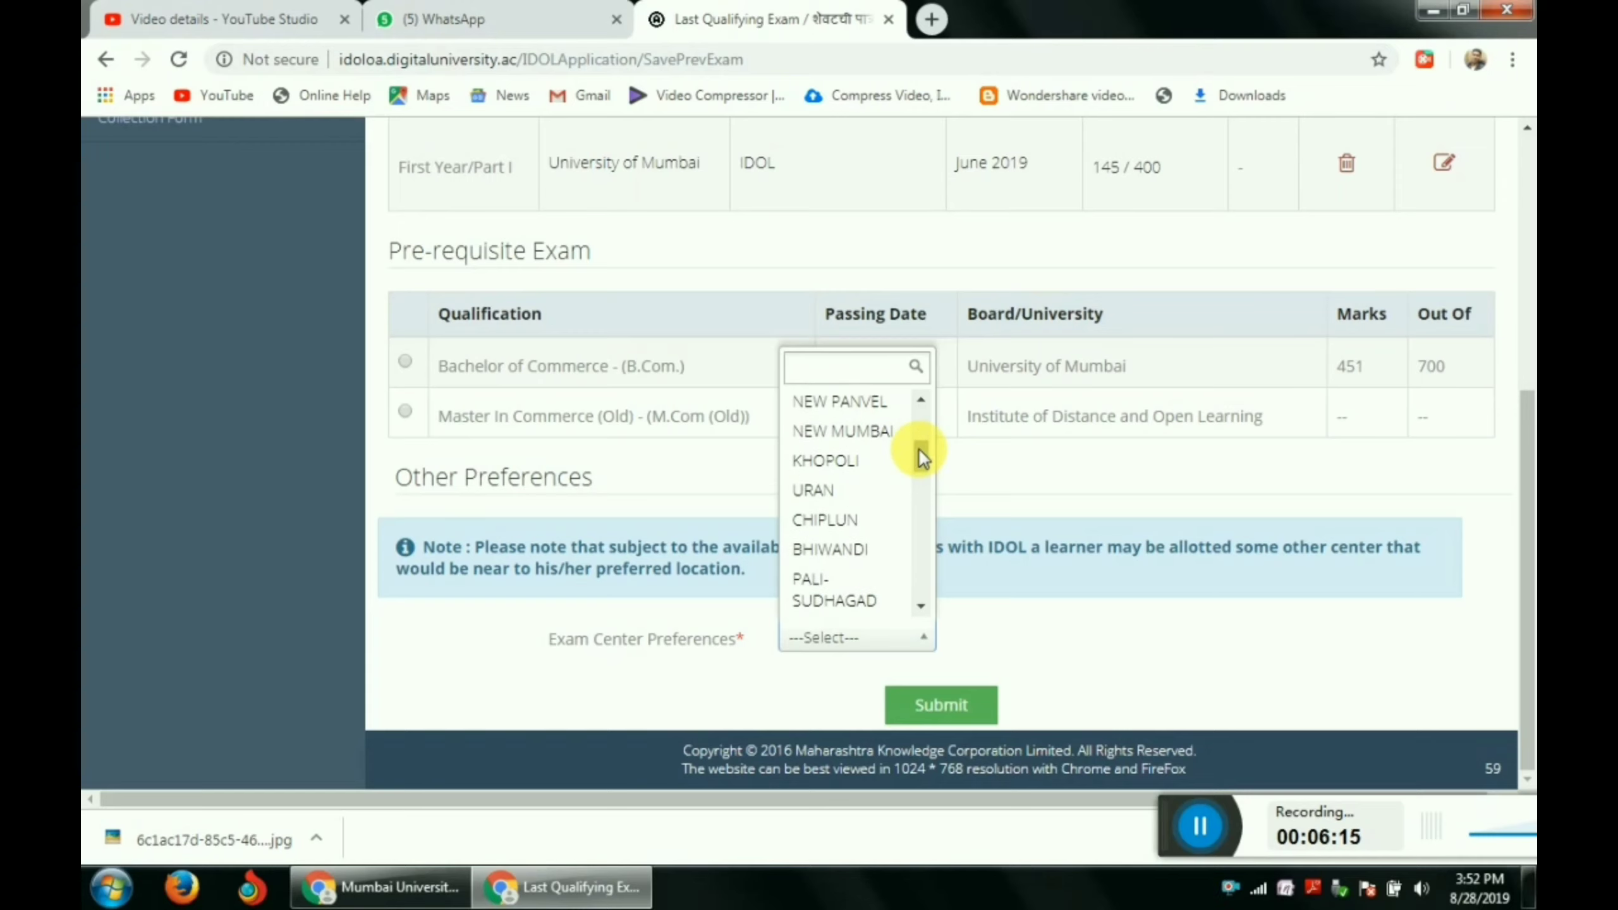
{"action": "type", "text": "BO"}
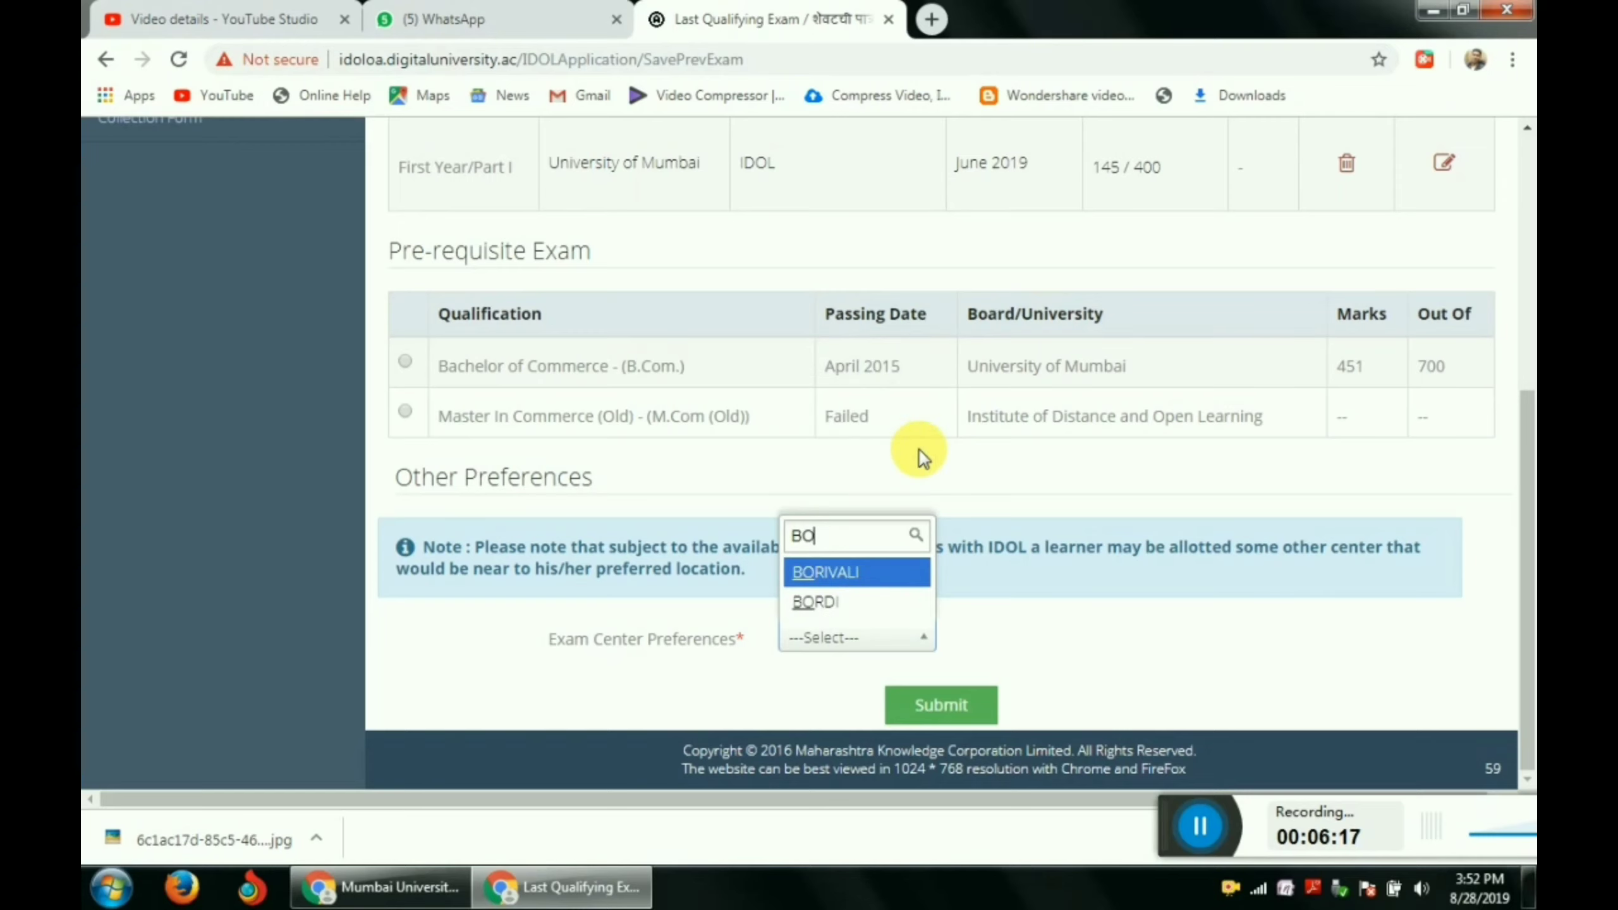
{"action": "left_click", "coordinate": [880, 573]}
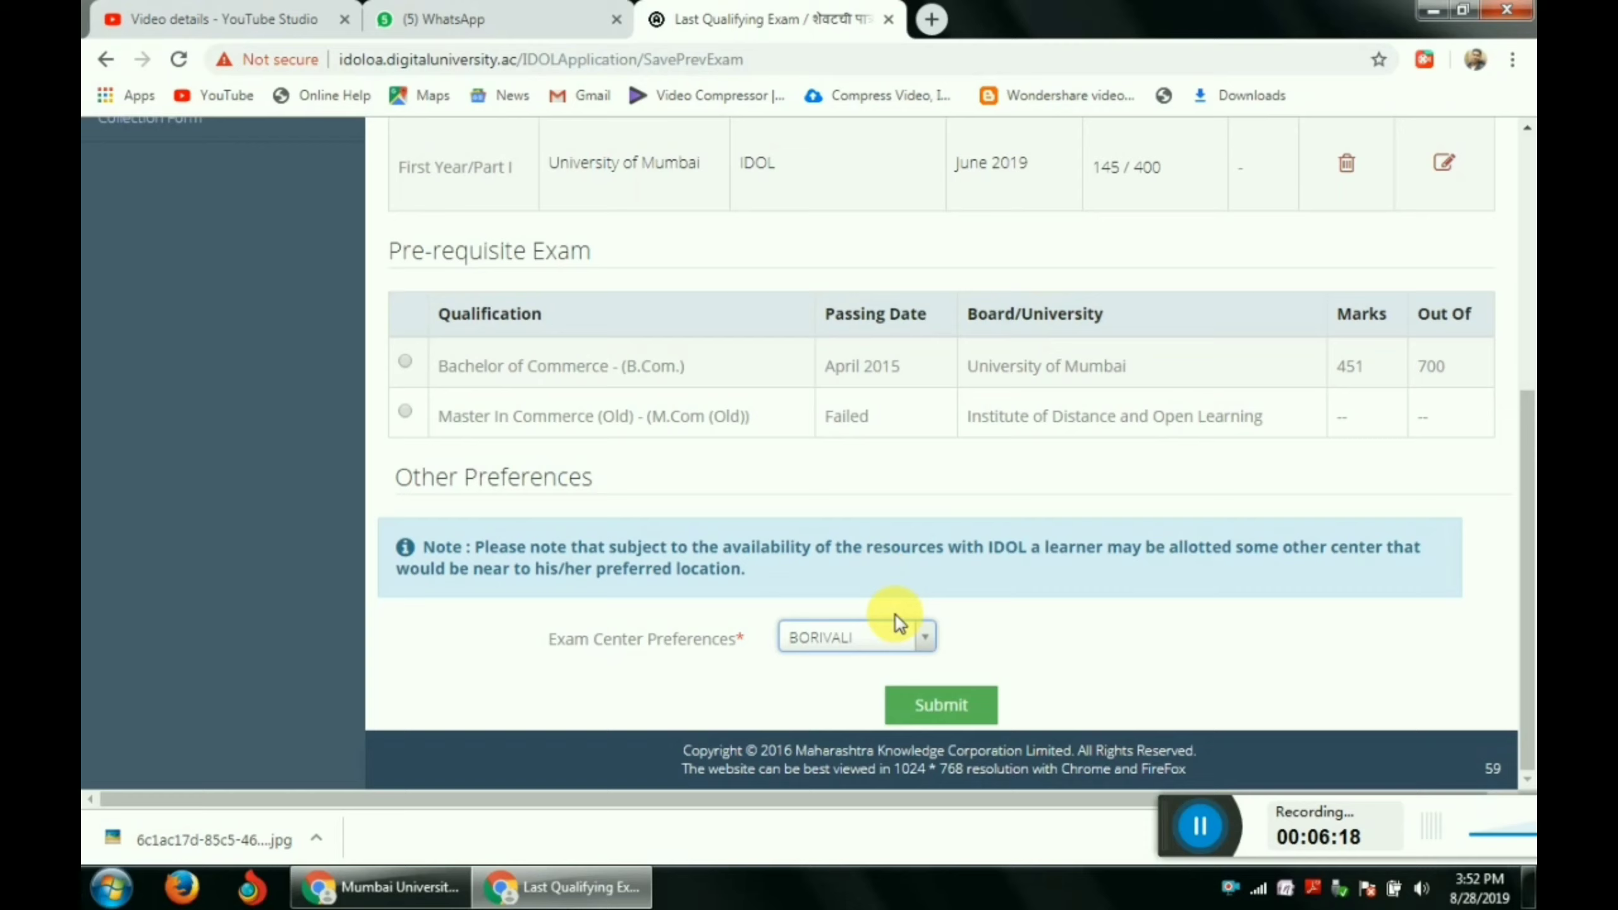
- Select B.Com. as the pre-requisite exam and submit the last qualification
{"action": "left_click", "coordinate": [939, 712]}
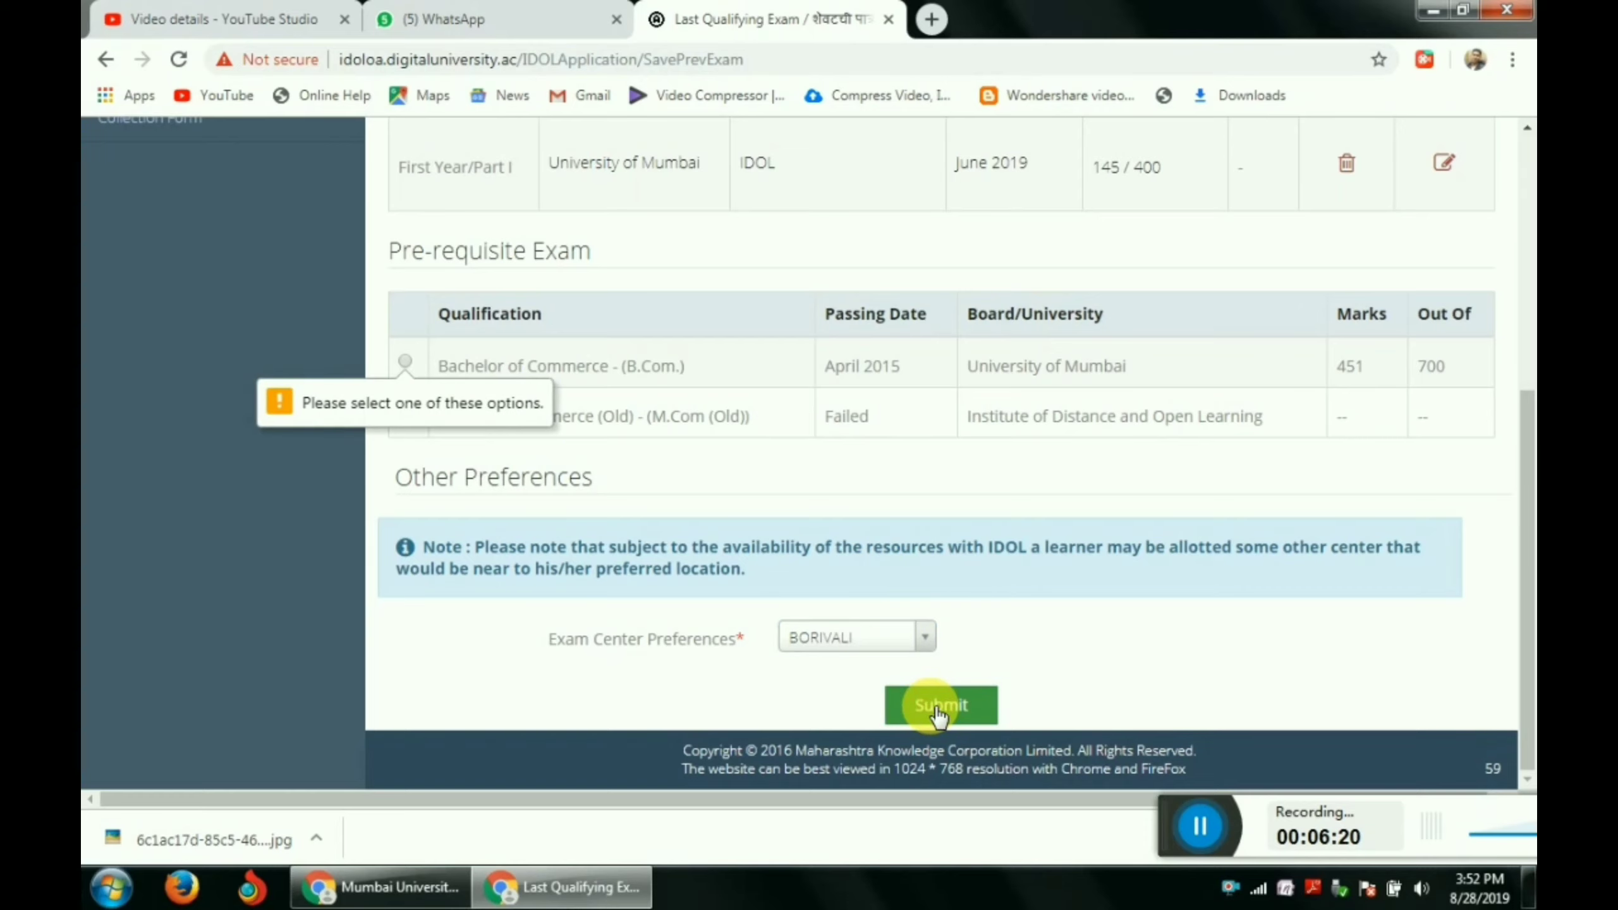
{"action": "left_click", "coordinate": [405, 362]}
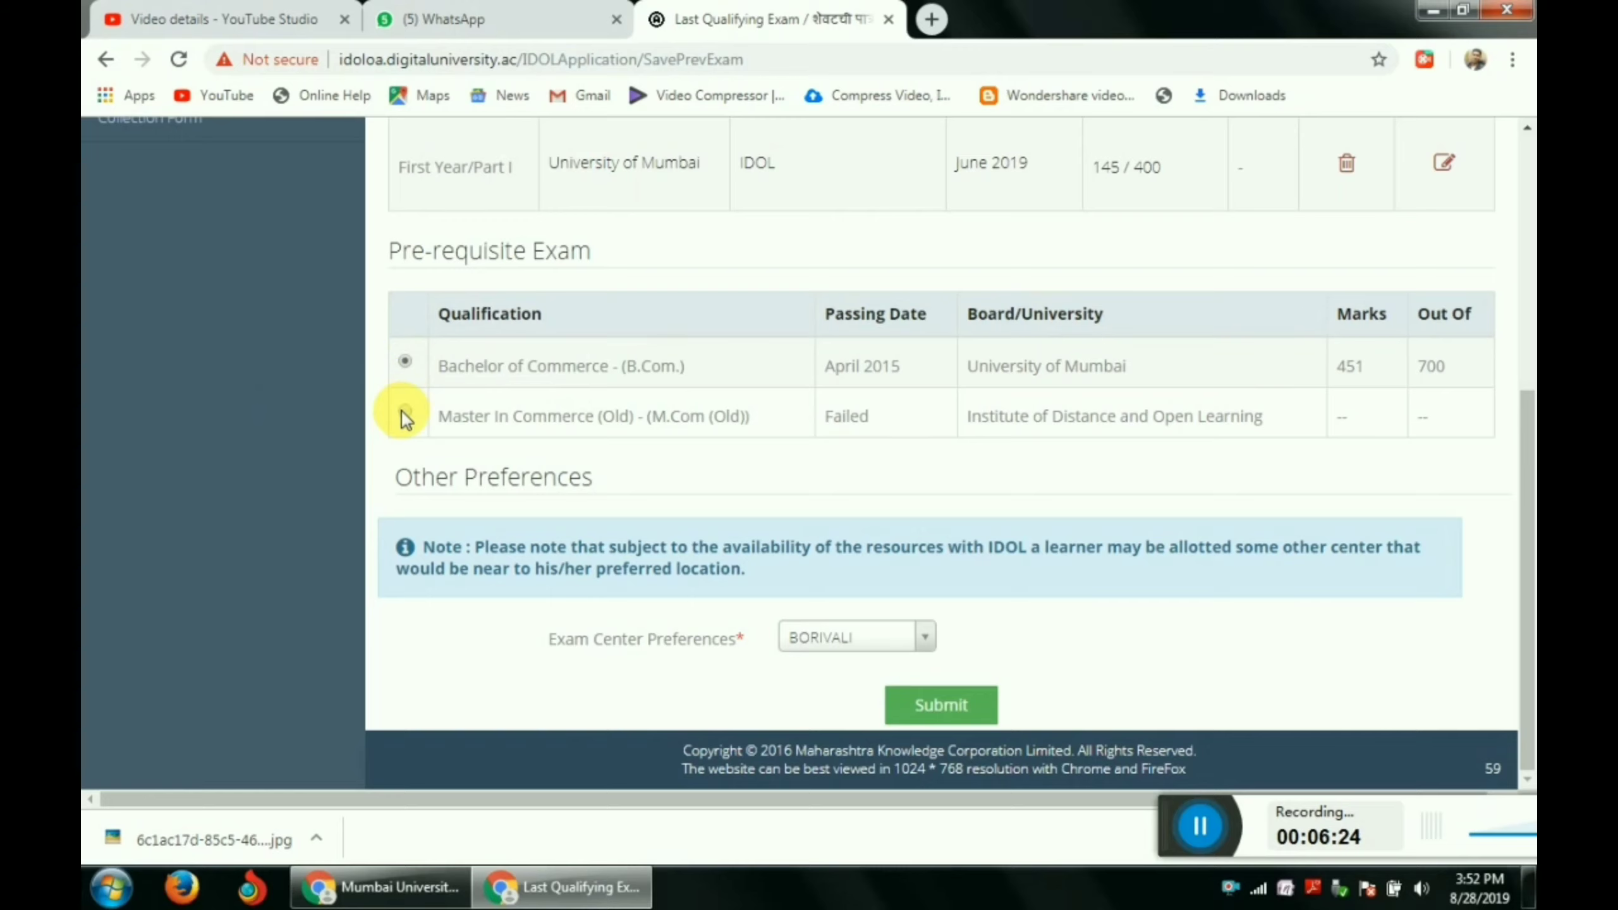
{"action": "left_click", "coordinate": [940, 706]}
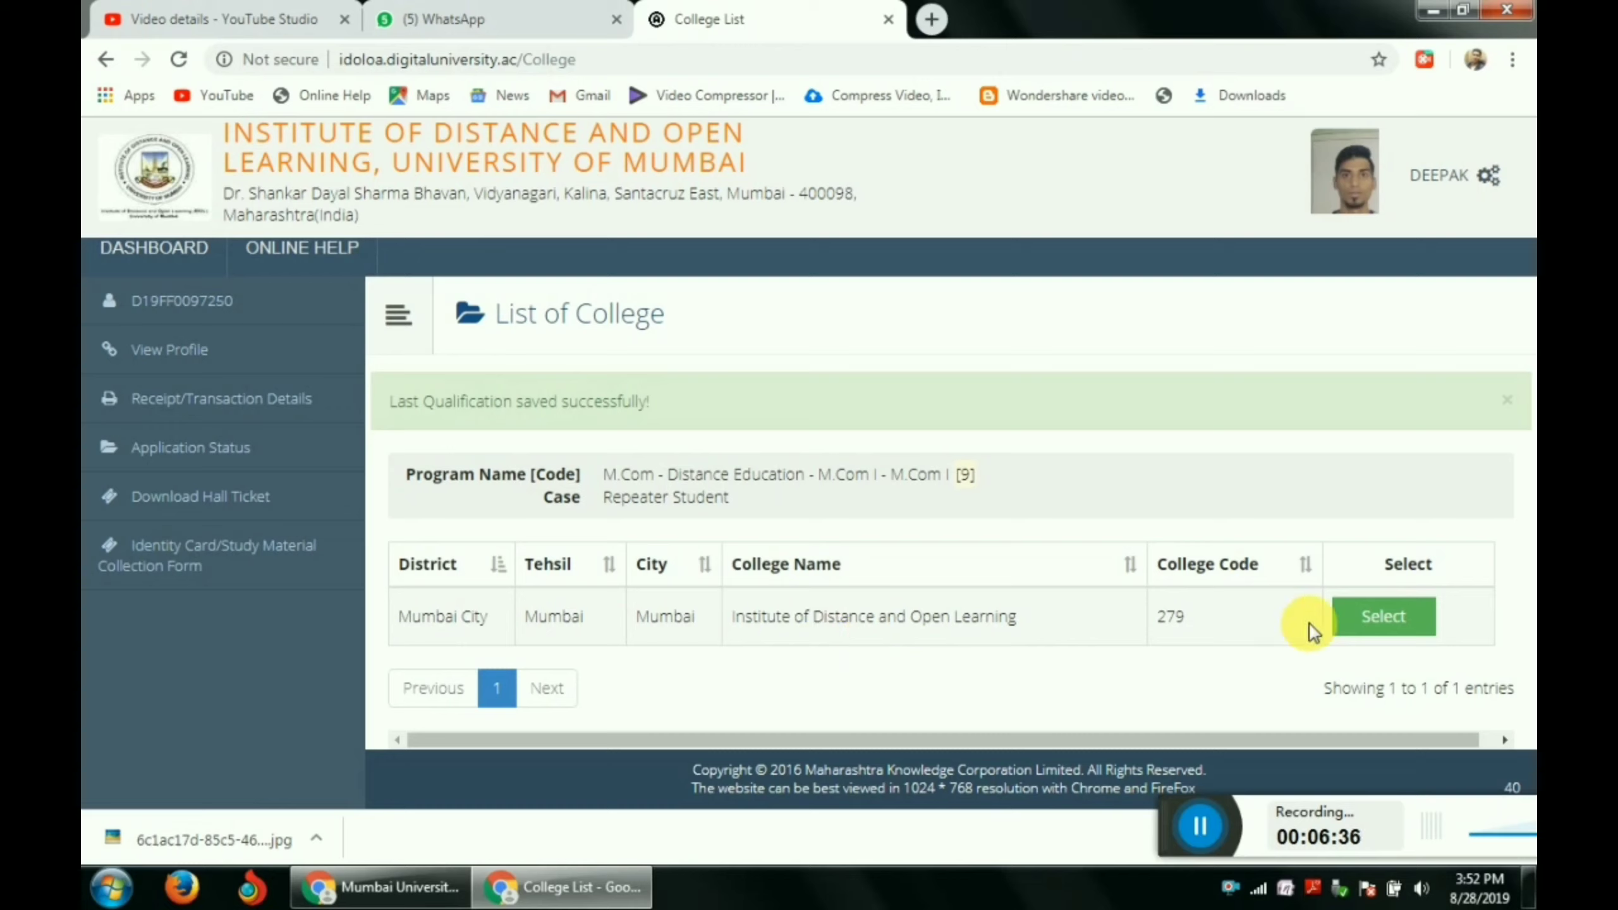
- Select the Institute of Distance and Open Learning college with English as the medium
{"action": "left_click", "coordinate": [1408, 617]}
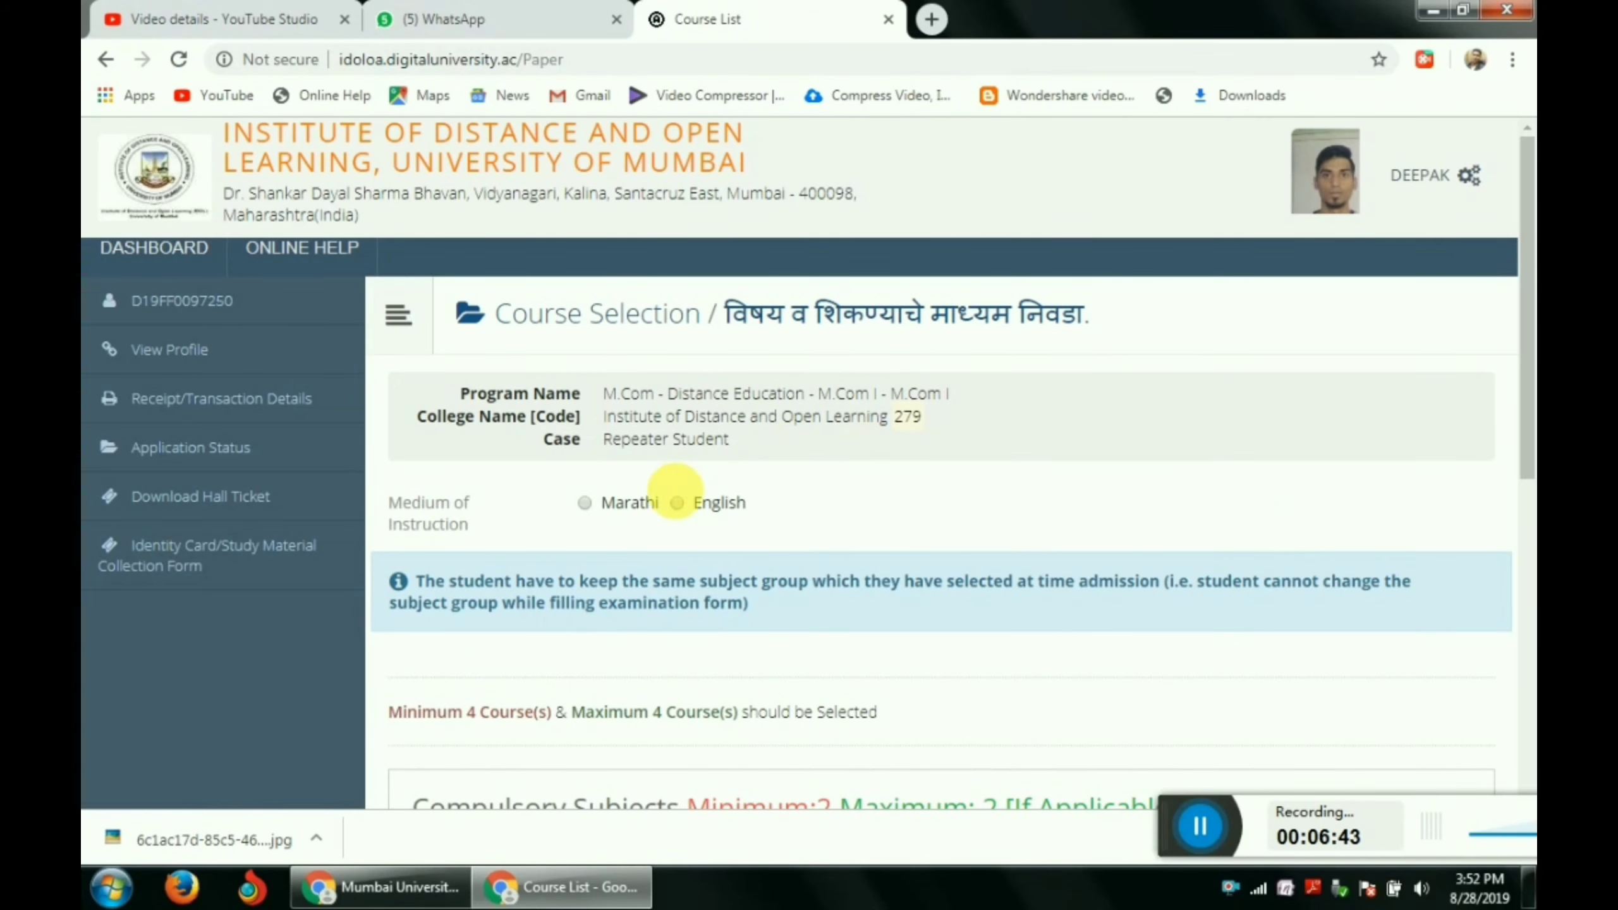
{"action": "left_click", "coordinate": [677, 503]}
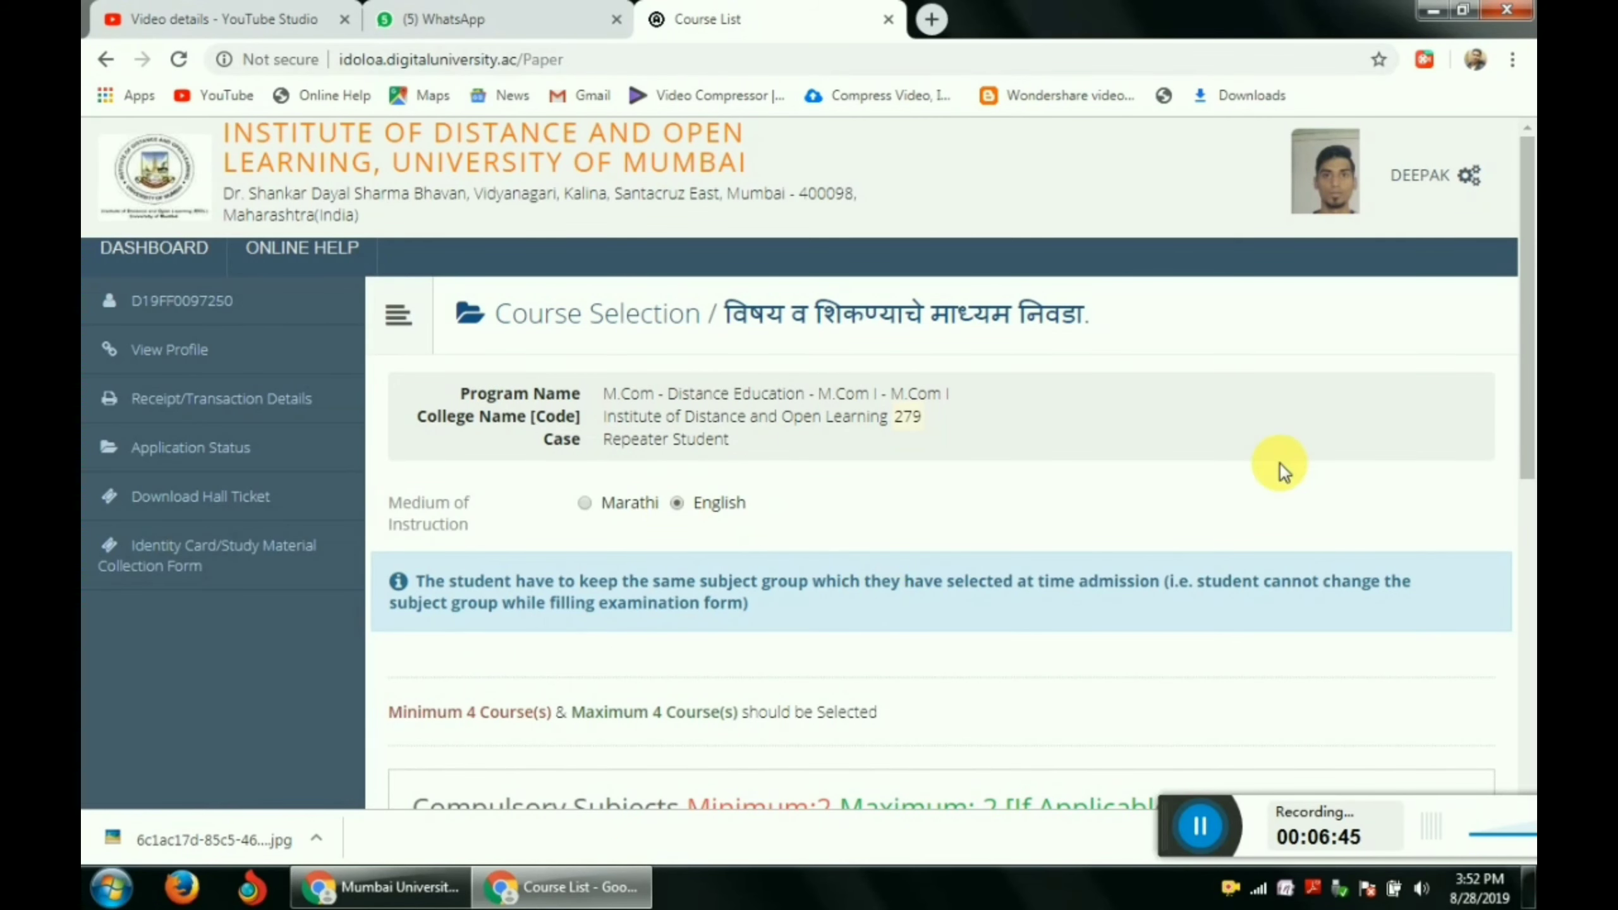
{"action": "left_click_drag", "start_coordinate": [1529, 379], "coordinate": [1524, 707]}
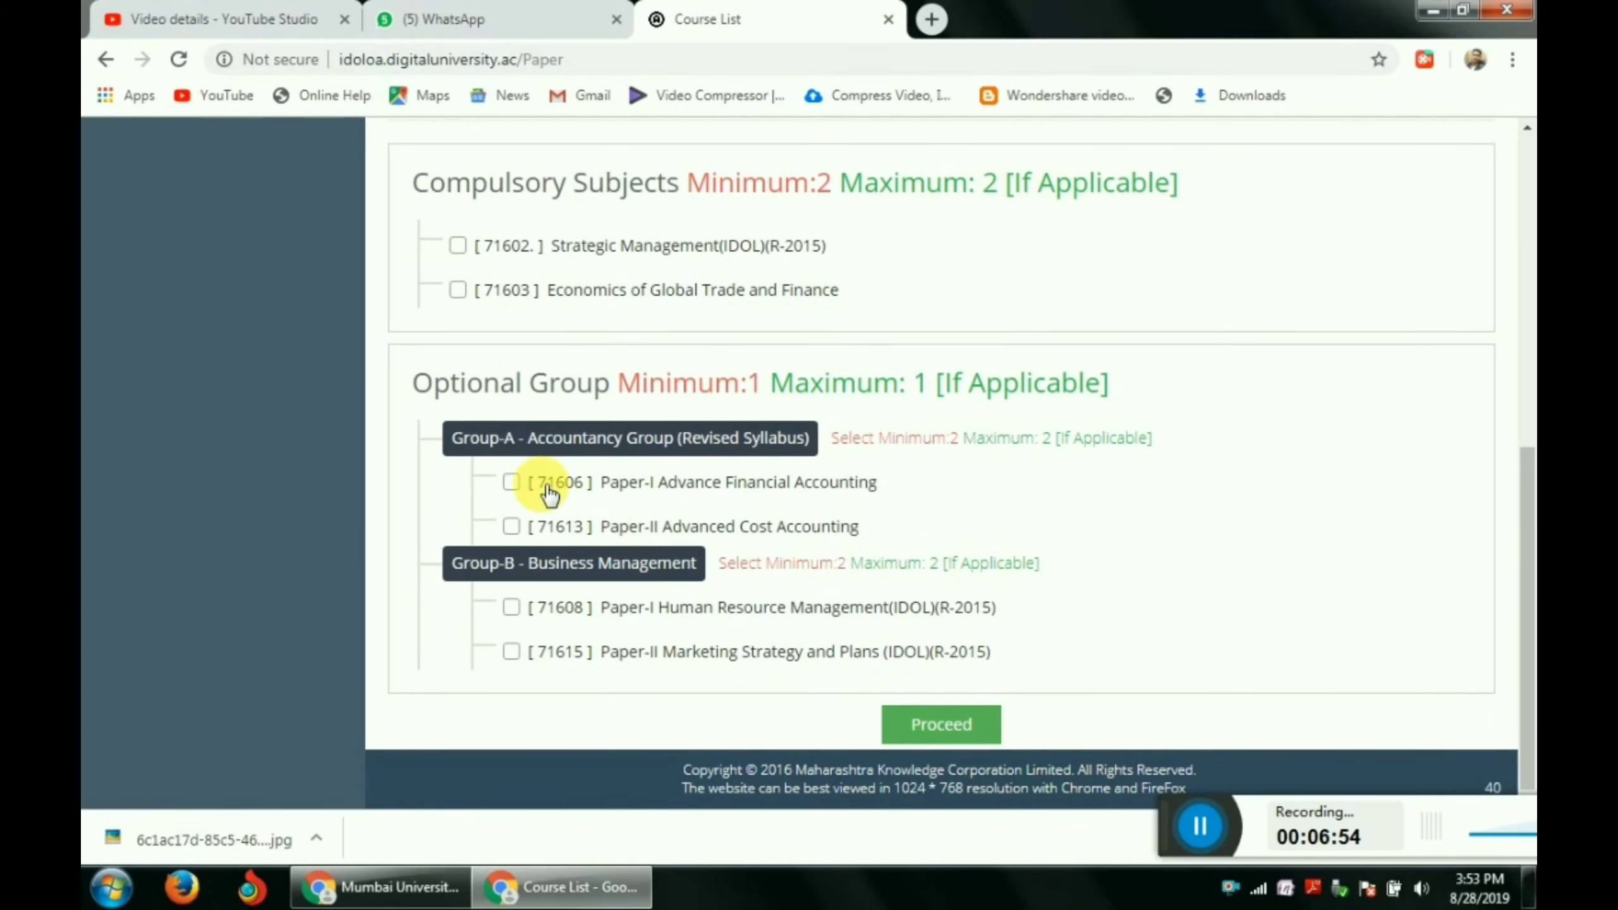
- Browse the Group-A and Group-B course lists and try proceeding with no papers ticked
{"action": "left_click", "coordinate": [529, 481]}
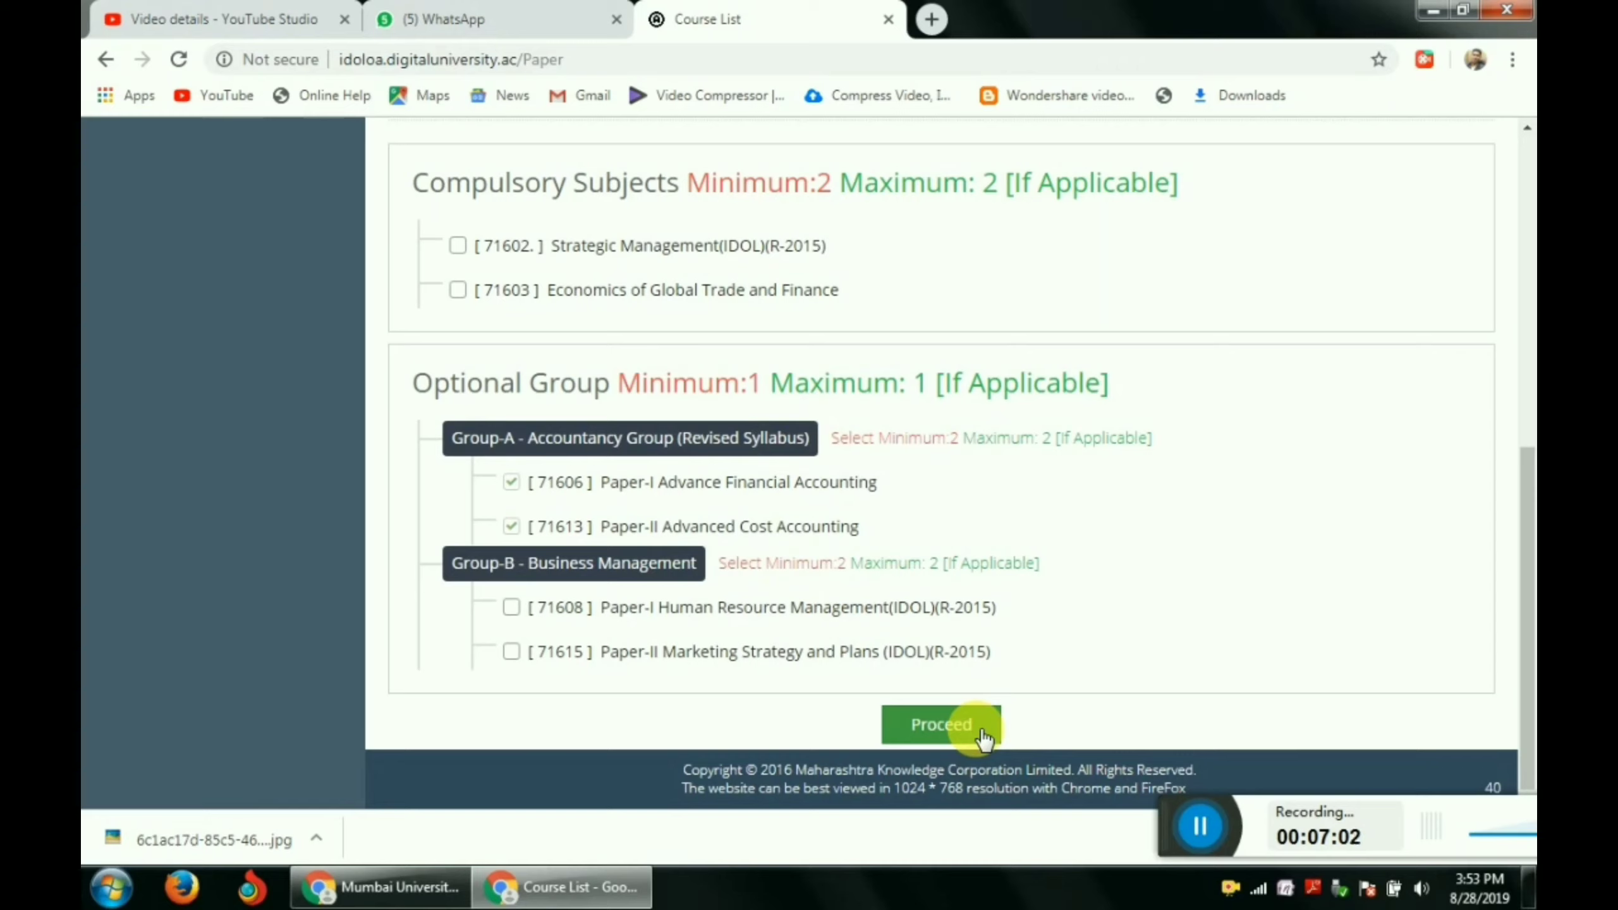
{"action": "left_click", "coordinate": [512, 484]}
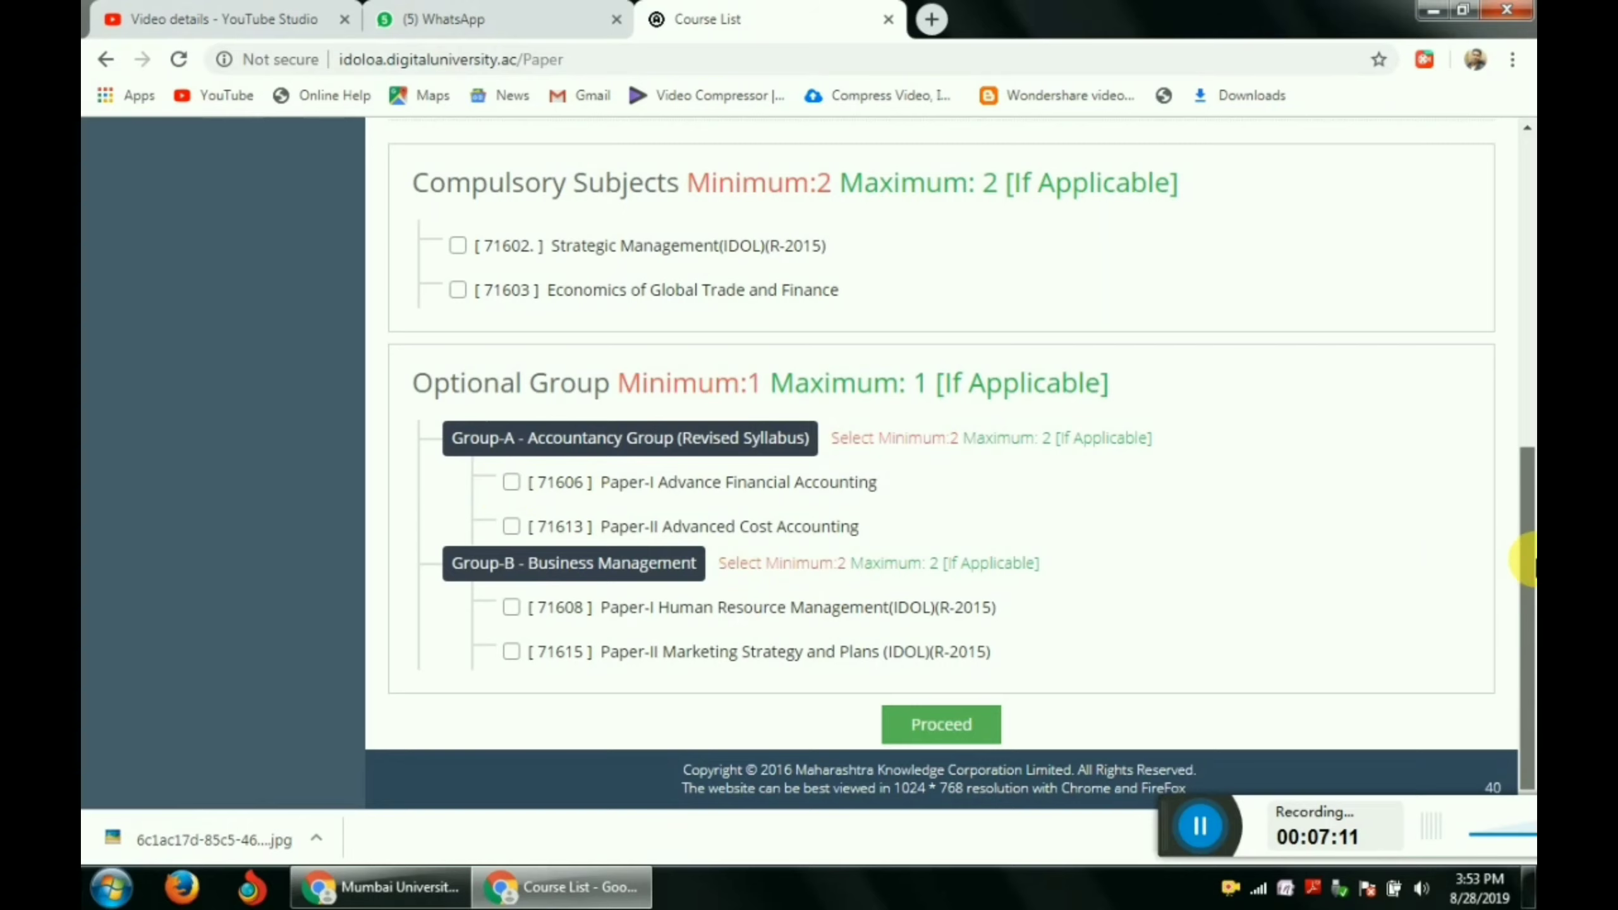
{"action": "left_click_drag", "start_coordinate": [1526, 541], "coordinate": [1528, 268]}
{"action": "scroll", "coordinate": [1529, 391], "scroll_direction": "down", "scroll_amount": 2}
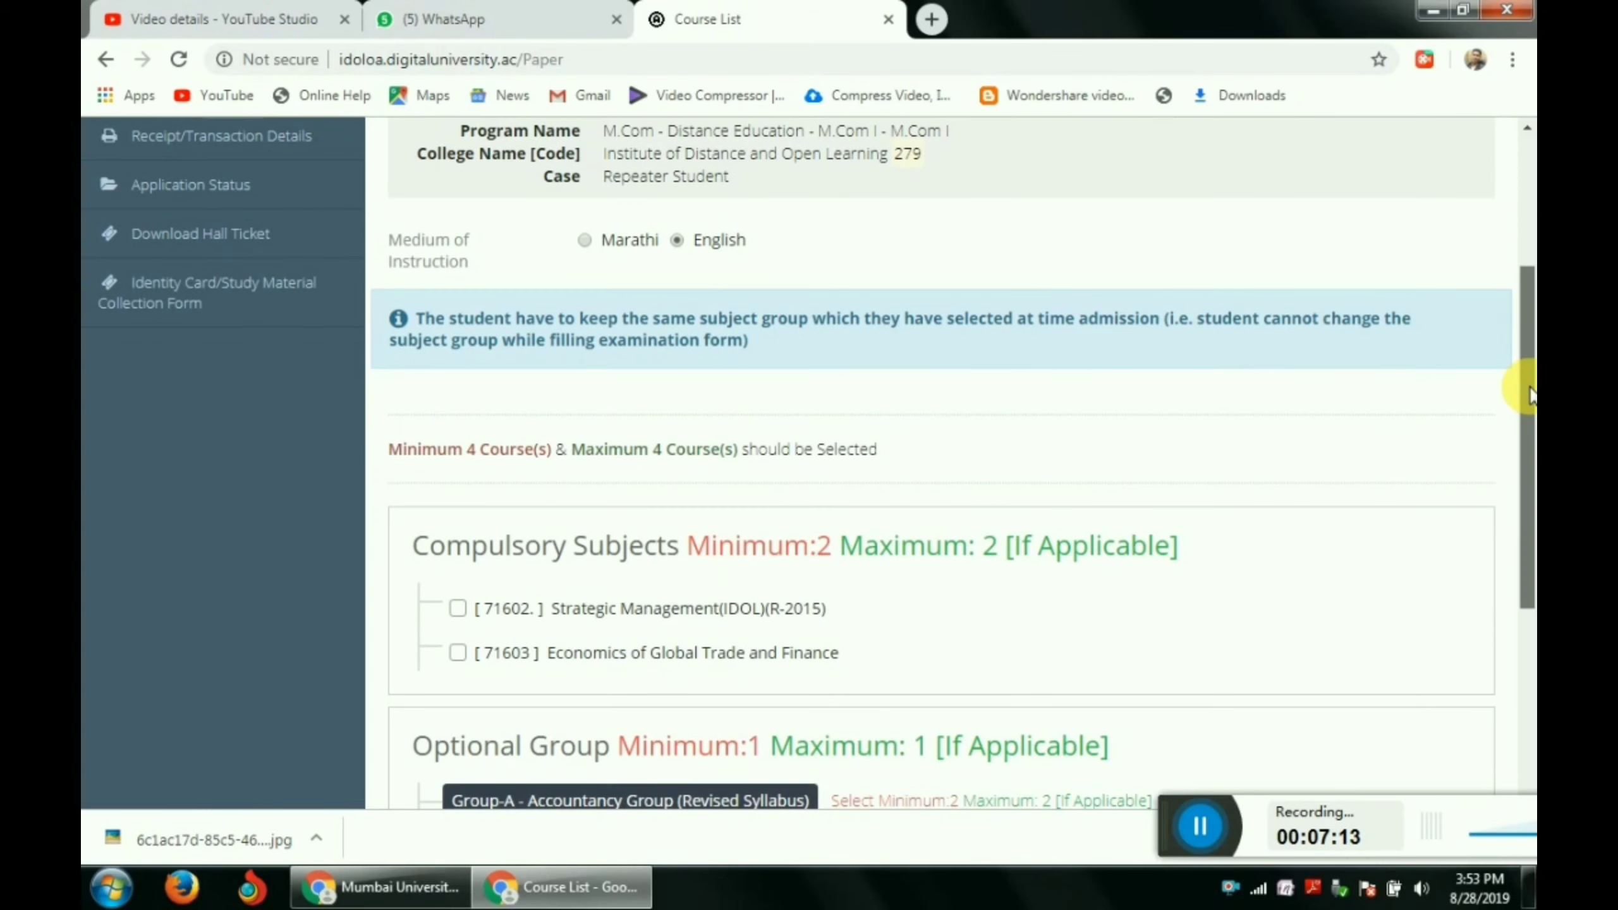
{"action": "scroll", "coordinate": [1518, 434], "scroll_direction": "down", "scroll_amount": 3}
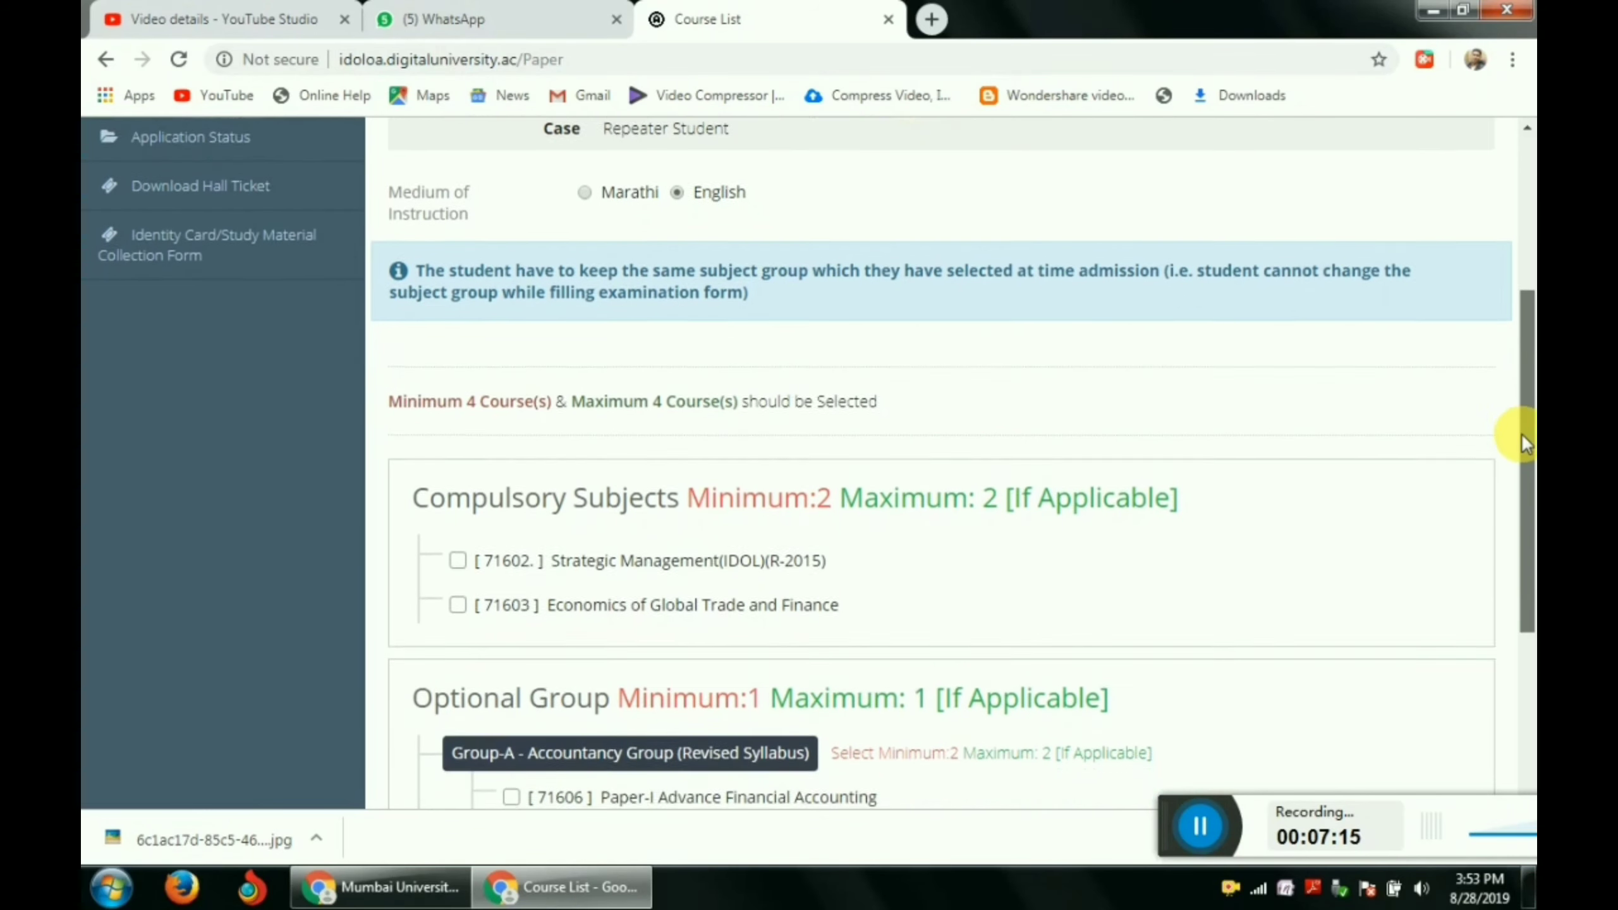
{"action": "scroll", "coordinate": [1516, 520], "scroll_direction": "down", "scroll_amount": 2}
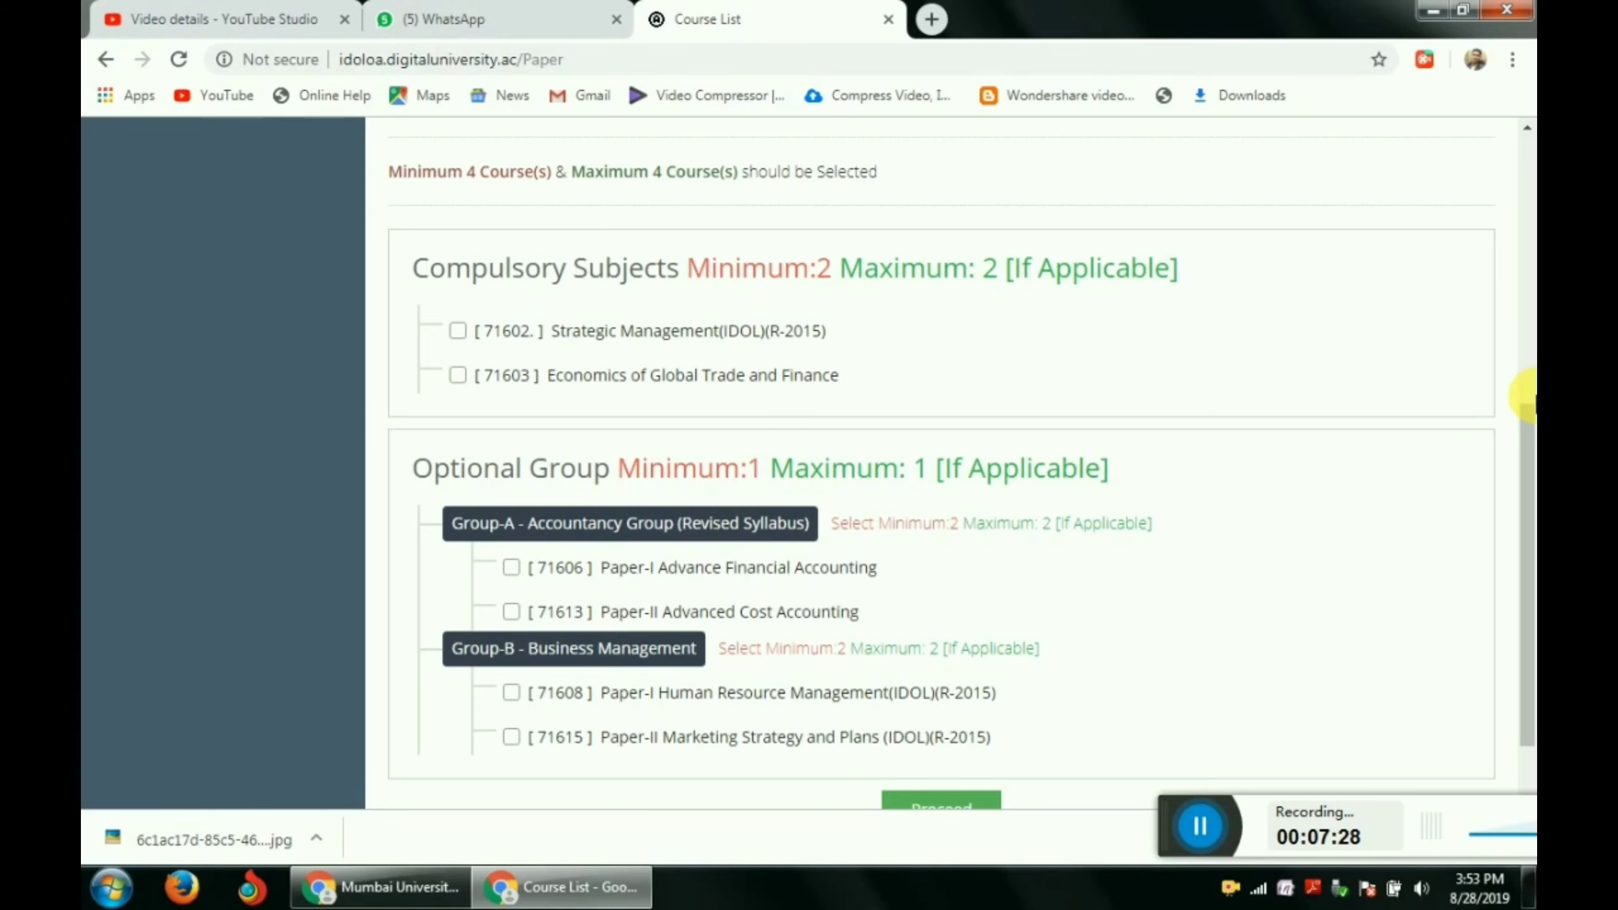
{"action": "left_click_drag", "start_coordinate": [1522, 430], "coordinate": [1516, 481]}
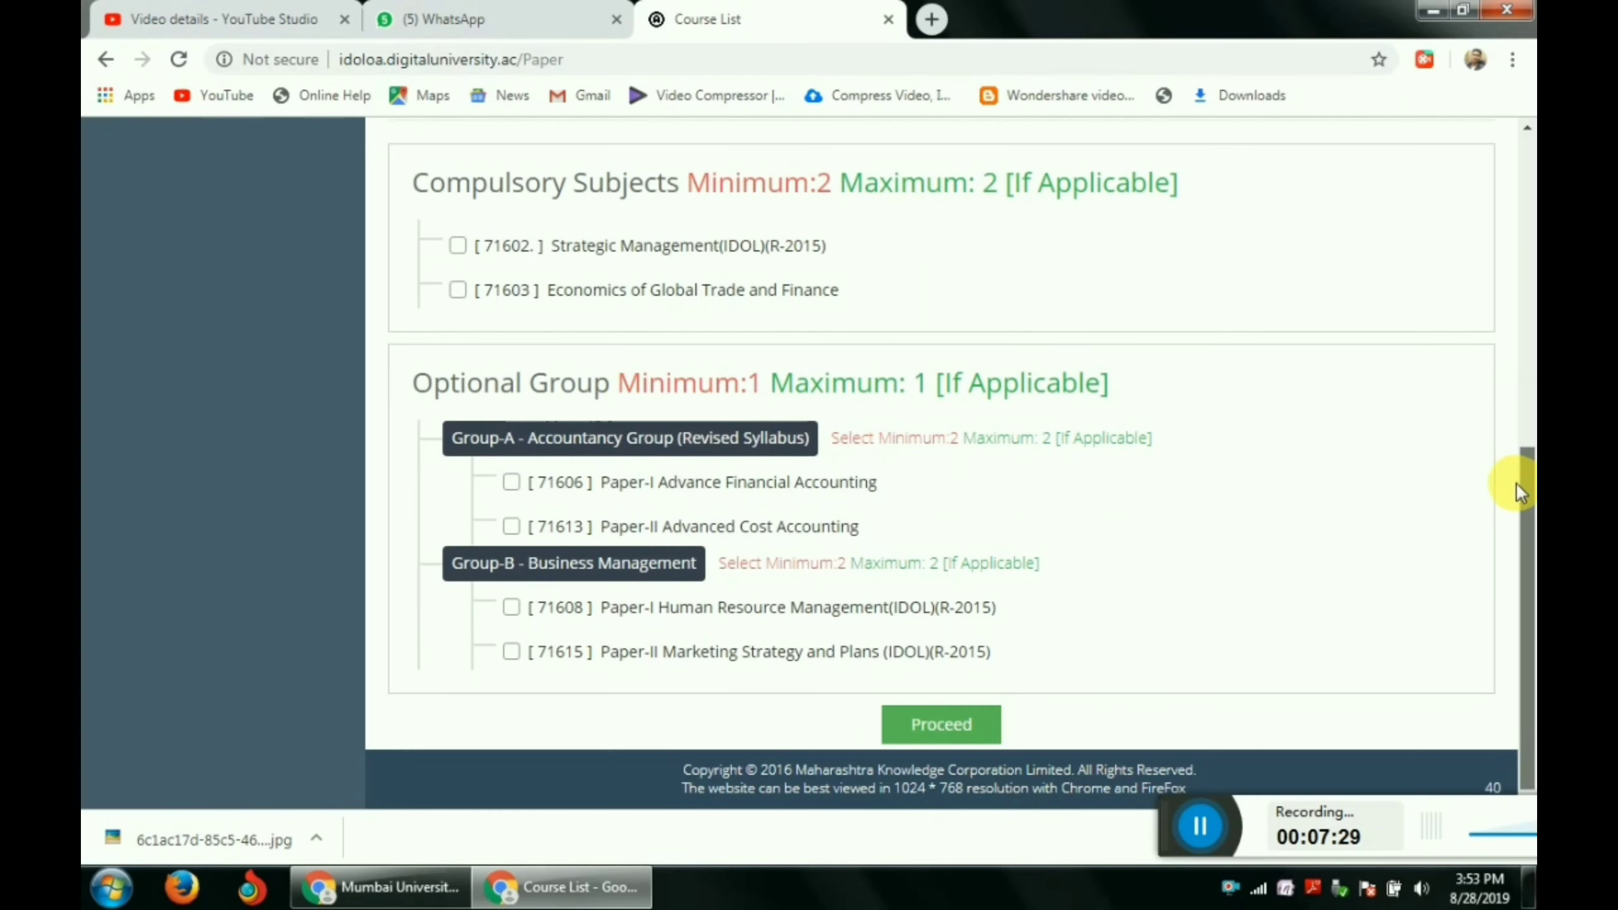
{"action": "left_click", "coordinate": [920, 725]}
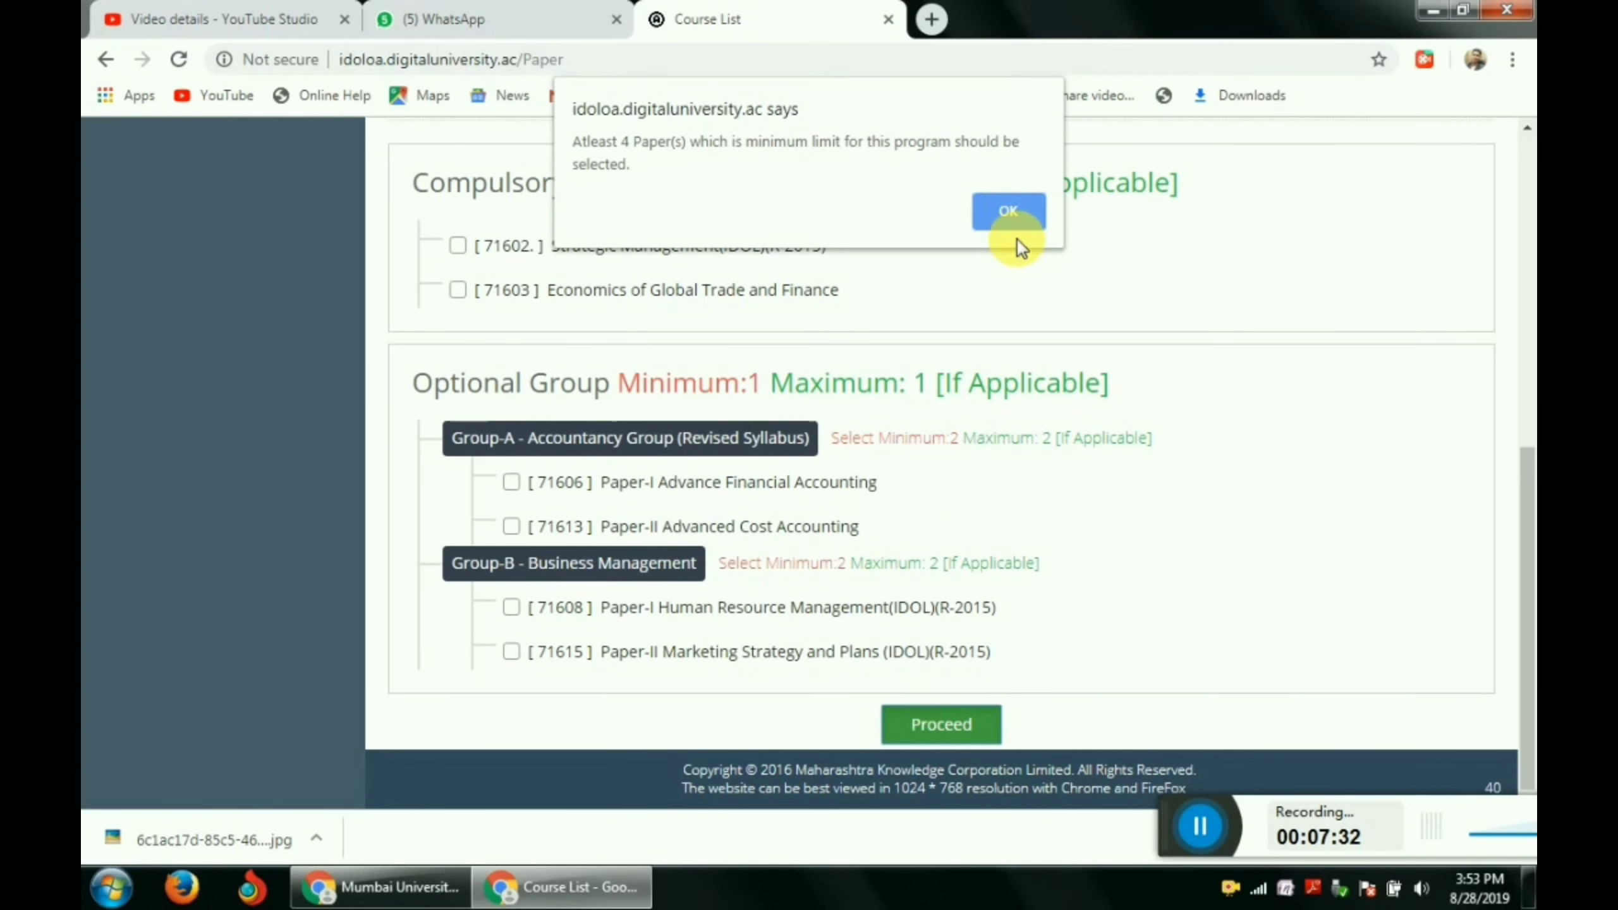
- Tick compulsory papers 71602 and 71603 plus Group-A papers 71606 and 71613, then proceed
{"action": "left_click", "coordinate": [975, 217]}
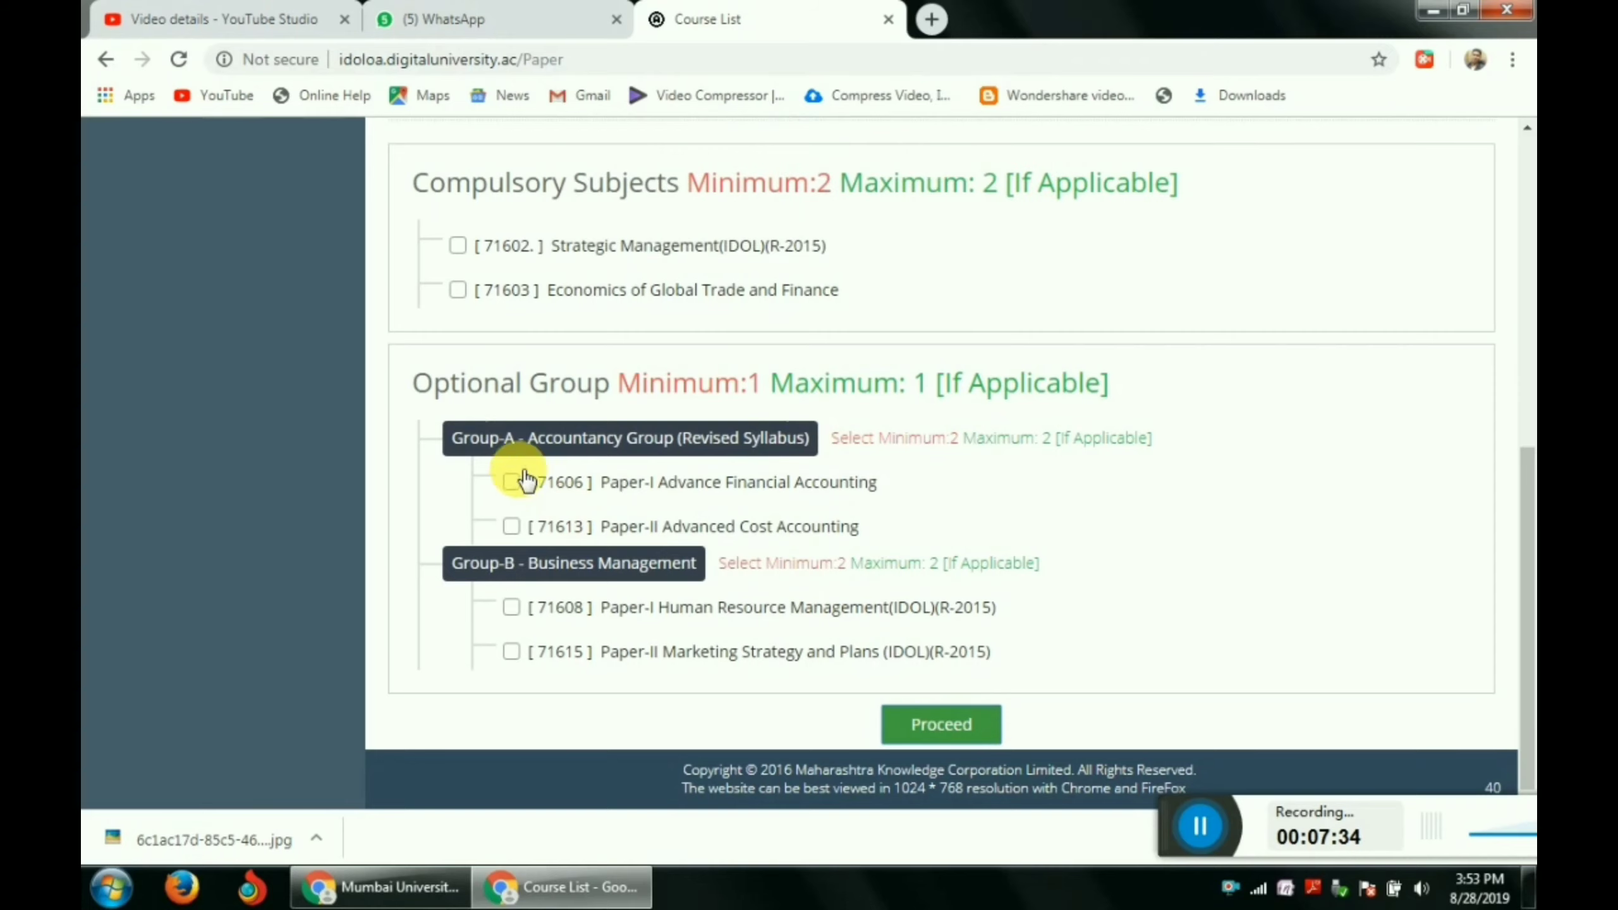
{"action": "left_click", "coordinate": [511, 527]}
{"action": "left_click", "coordinate": [512, 483]}
{"action": "left_click", "coordinate": [512, 482]}
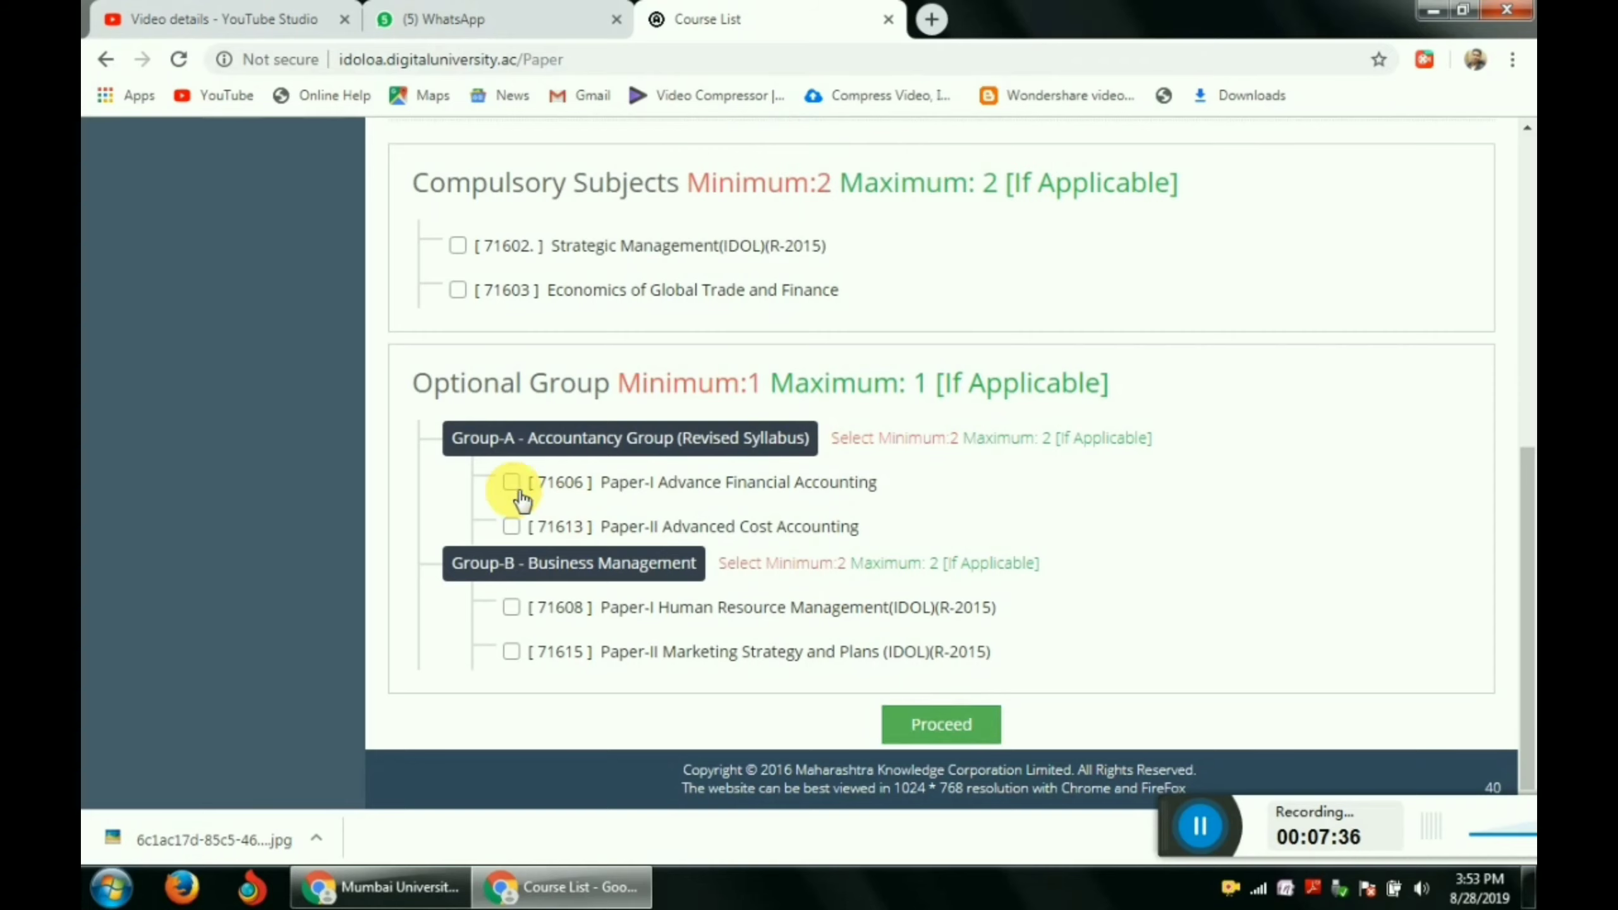
{"action": "left_click", "coordinate": [458, 246]}
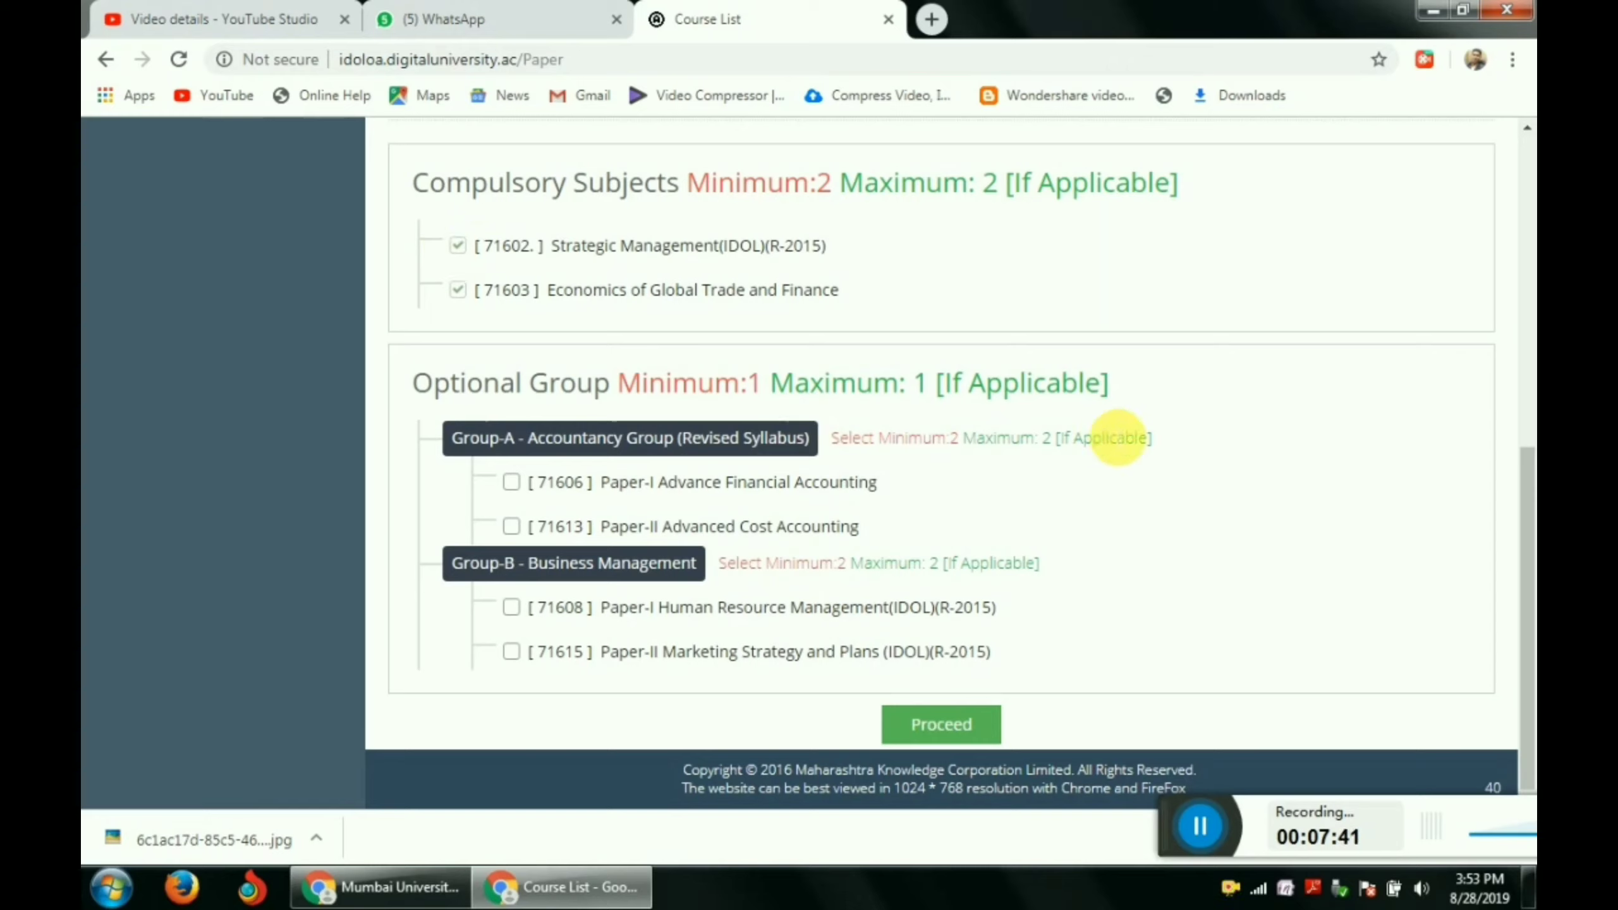
{"action": "left_click", "coordinate": [459, 245]}
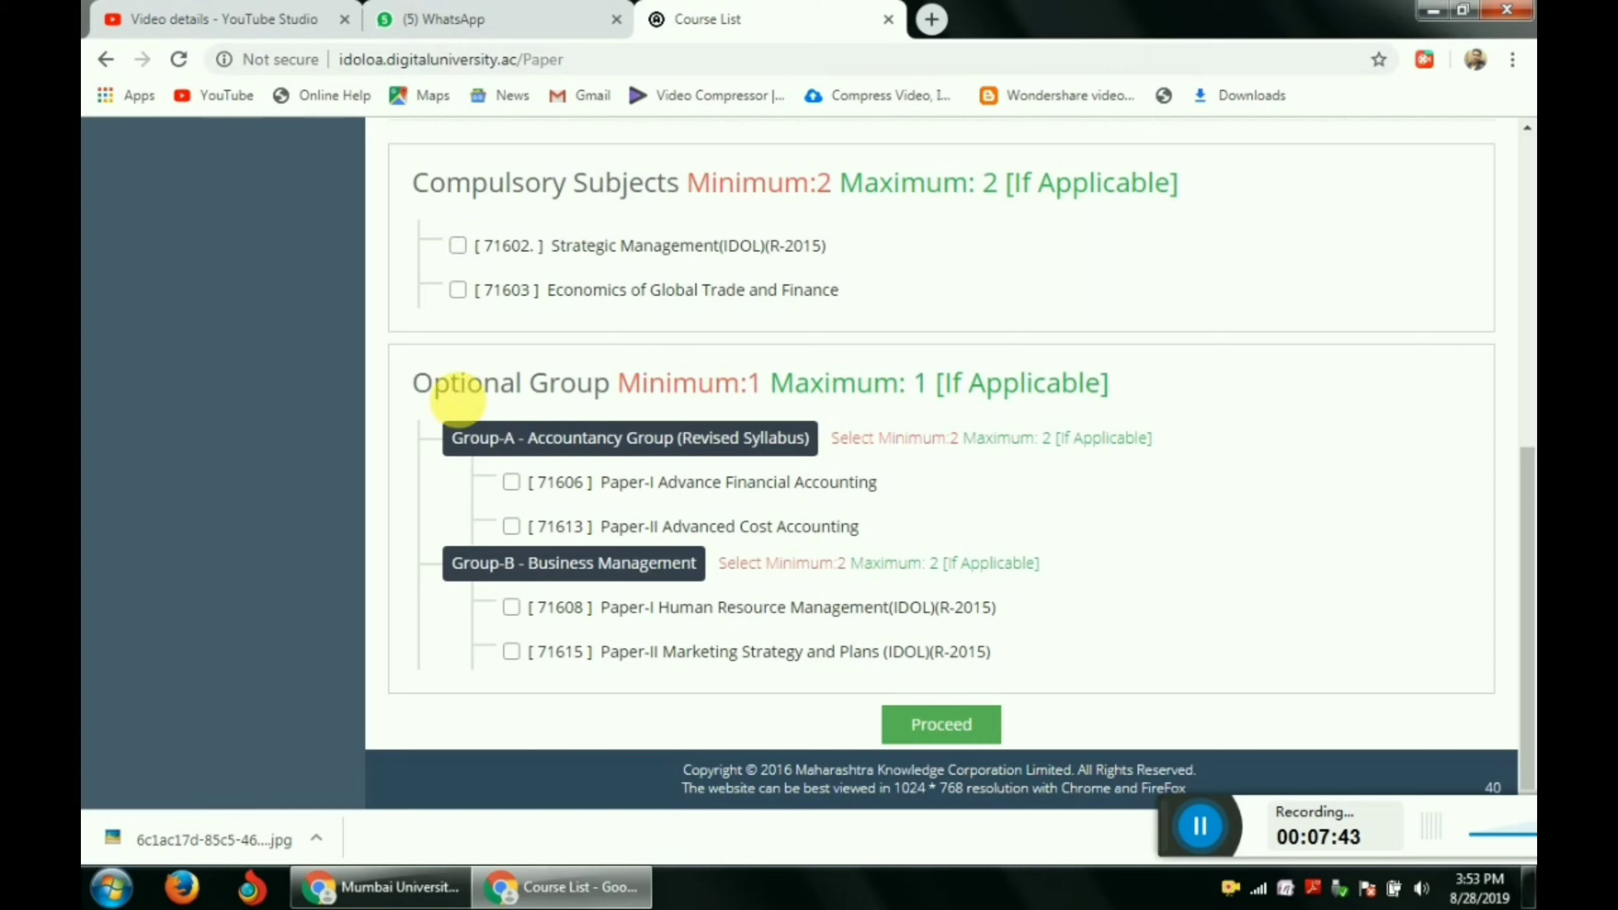
{"action": "left_click", "coordinate": [511, 482]}
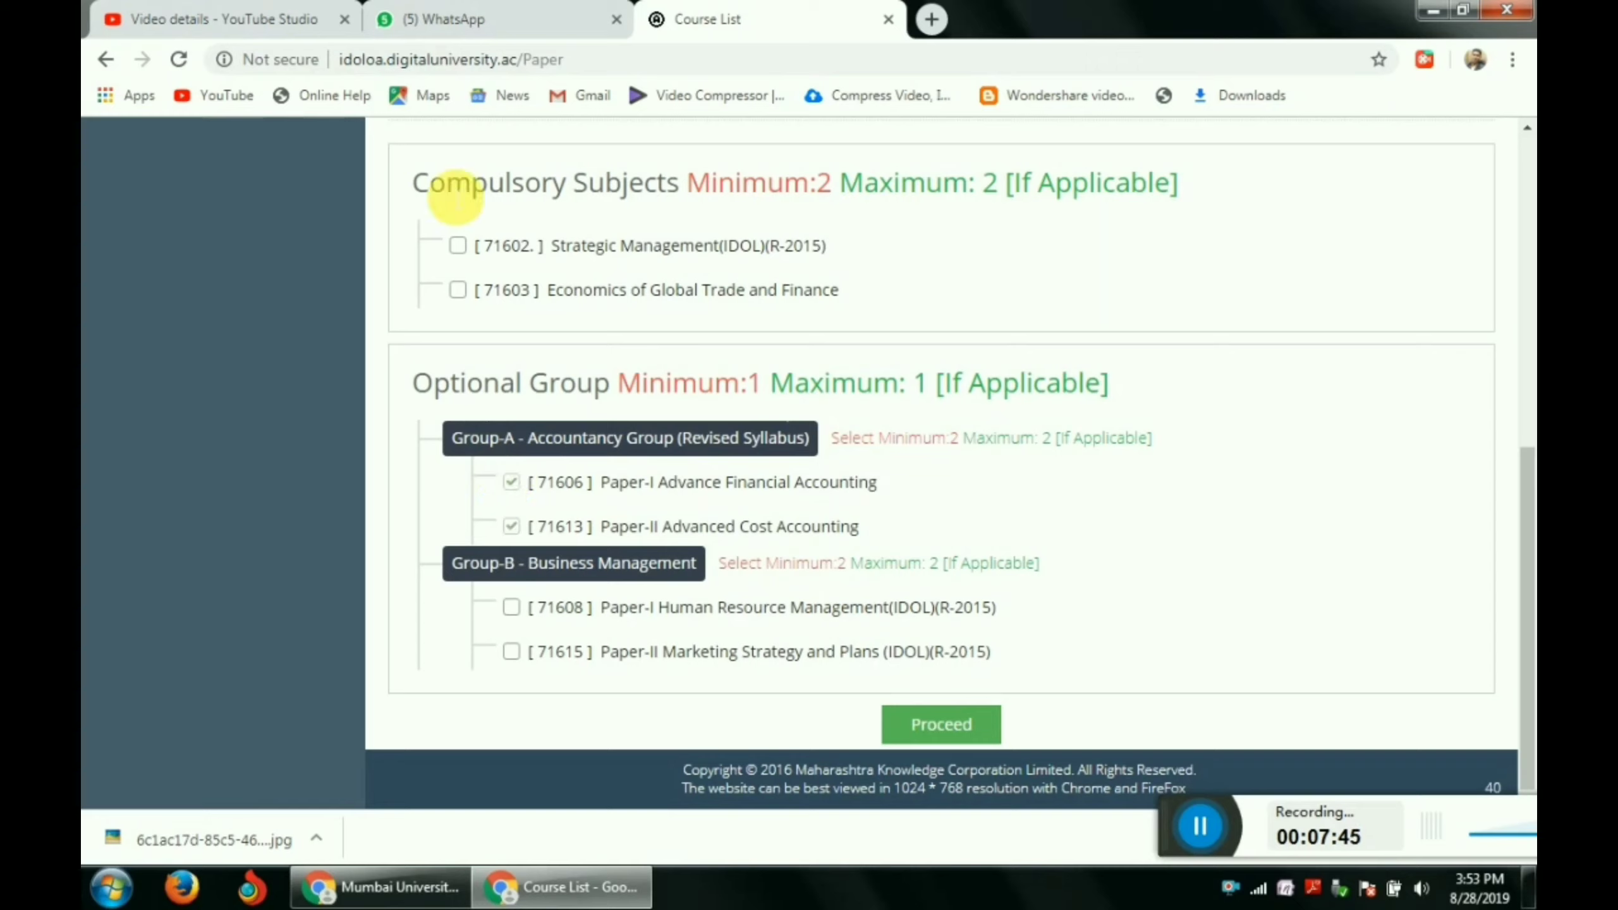
{"action": "left_click", "coordinate": [466, 249]}
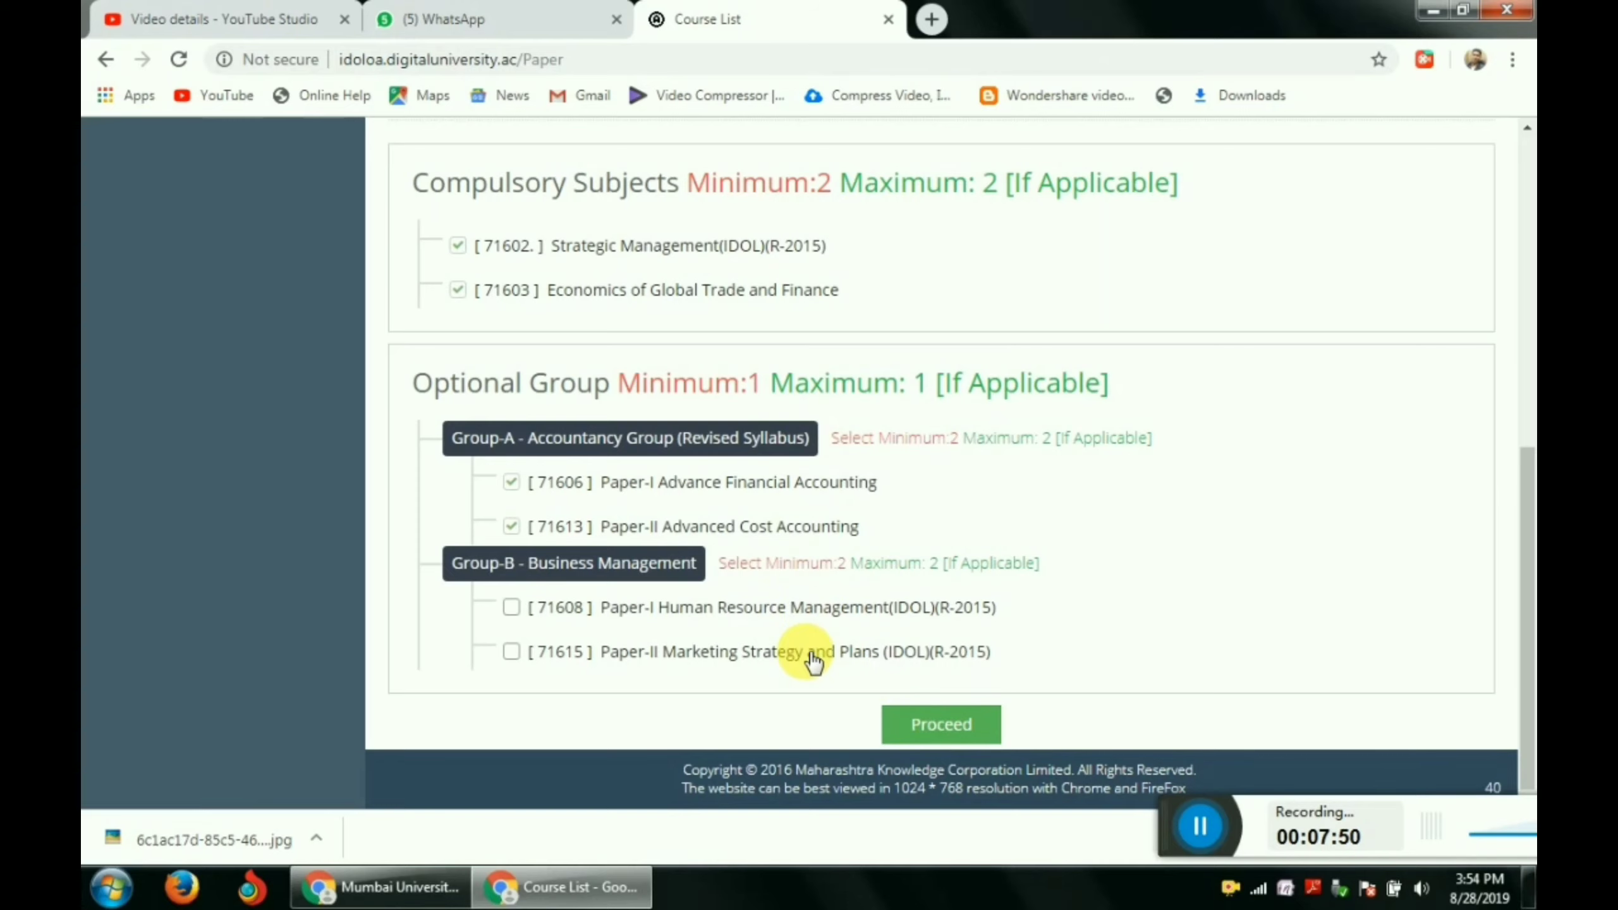
{"action": "left_click", "coordinate": [942, 725]}
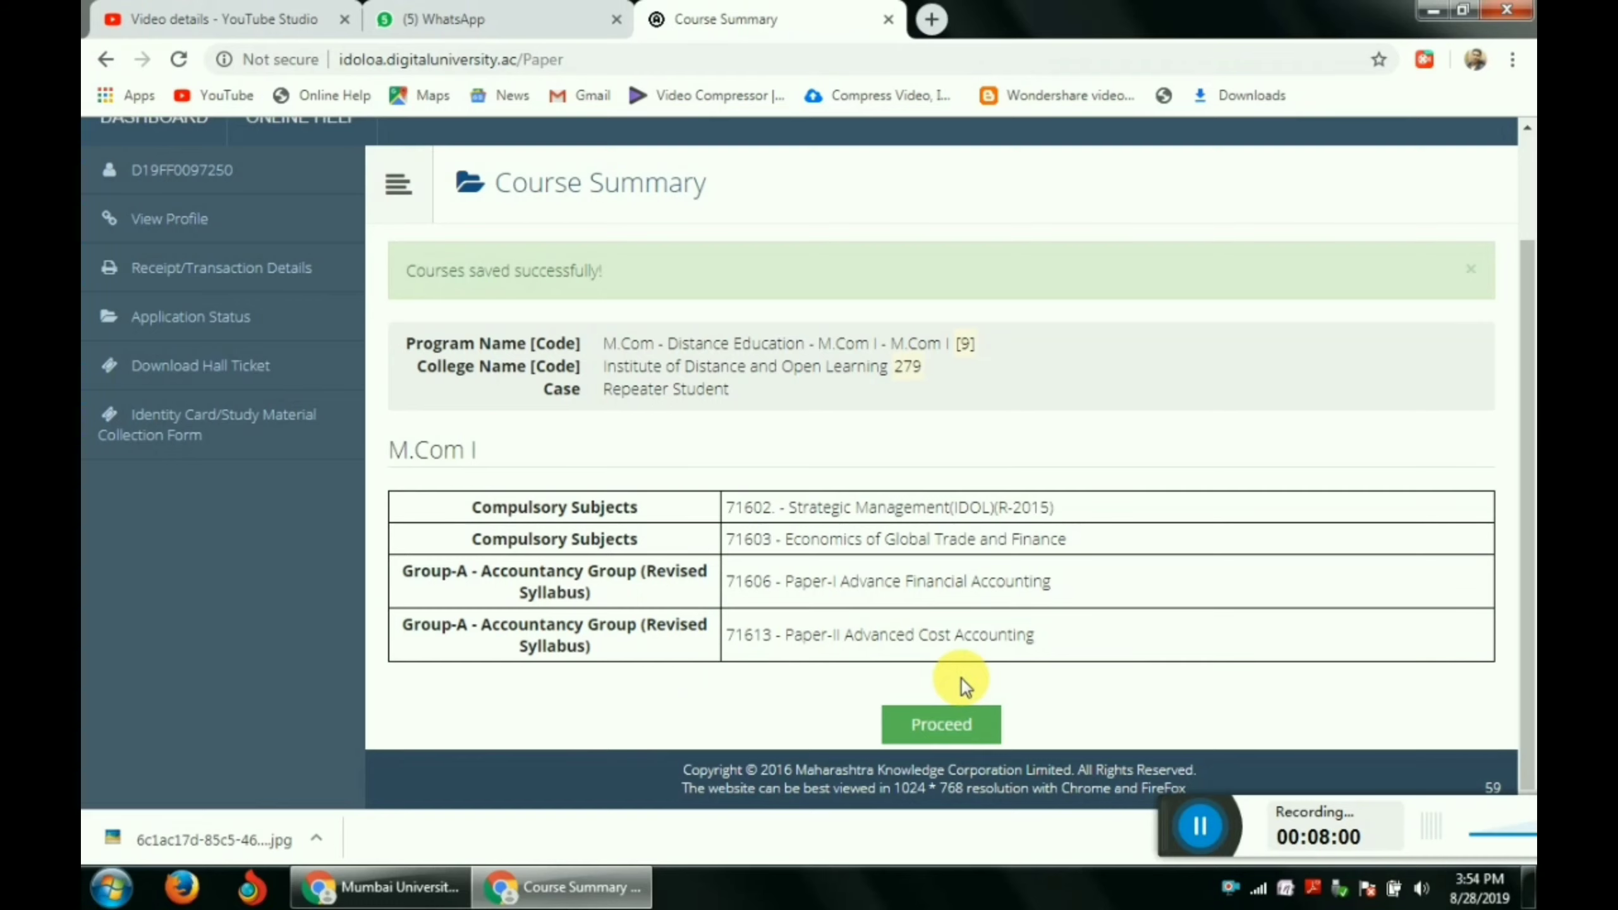
- Proceed from the Course Summary and scroll down to the four-course marks table
{"action": "left_click", "coordinate": [958, 732]}
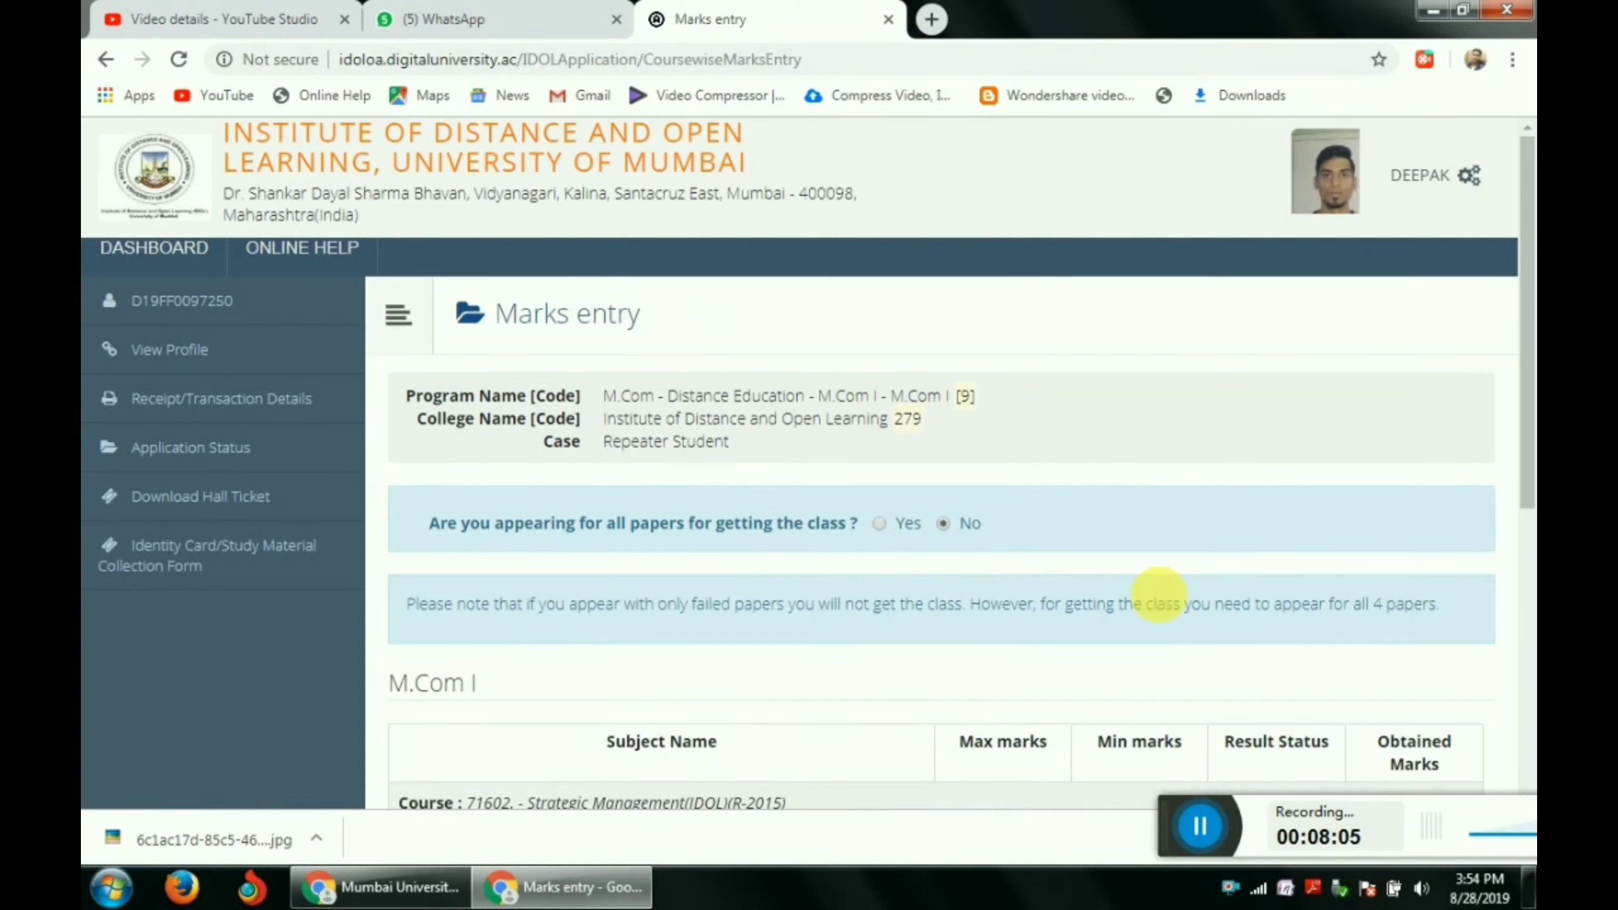
{"action": "left_click_drag", "start_coordinate": [1526, 384], "coordinate": [1512, 620]}
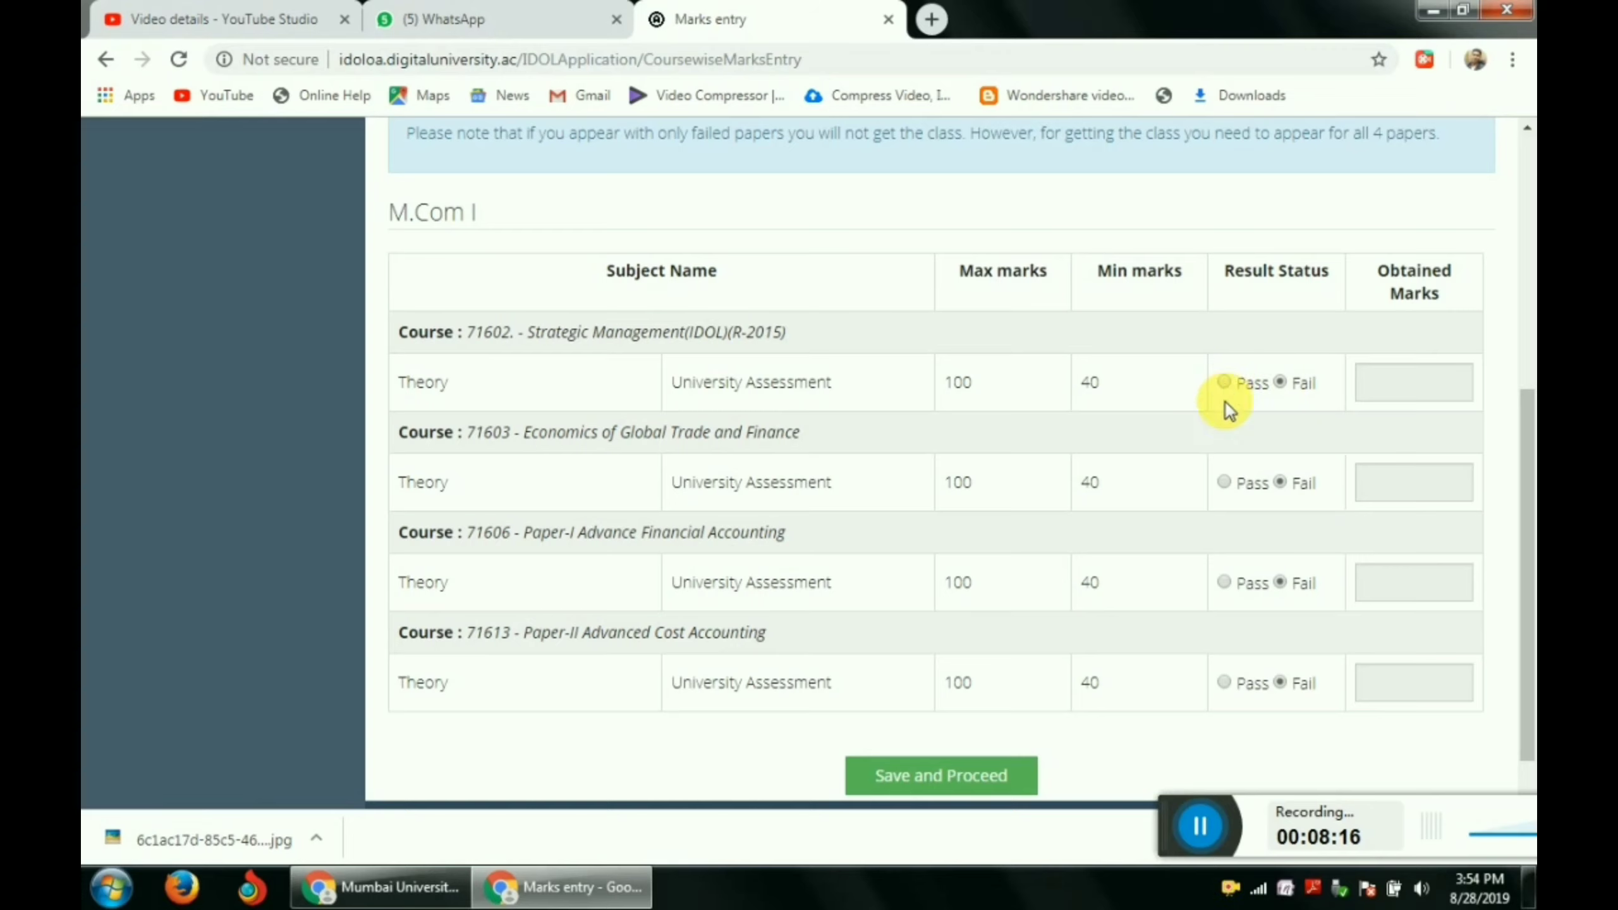
- Mark Economics, Advance Financial Accounting, Strategic Management and Advanced Cost Accounting as Pass
{"action": "left_click", "coordinate": [1224, 485]}
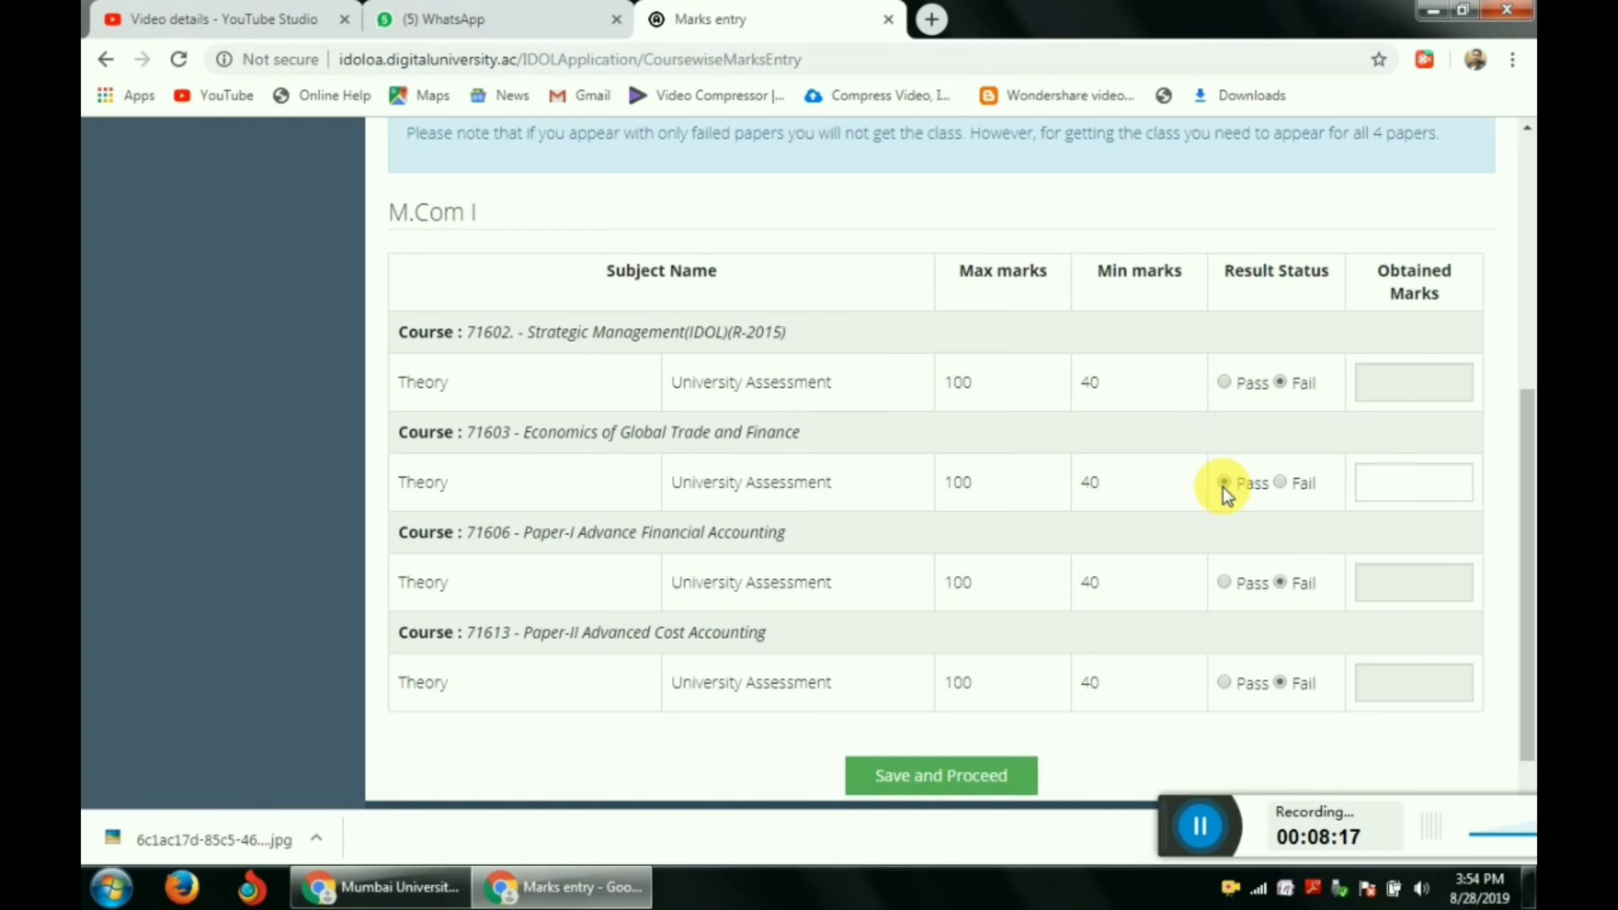
{"action": "left_click", "coordinate": [1224, 582]}
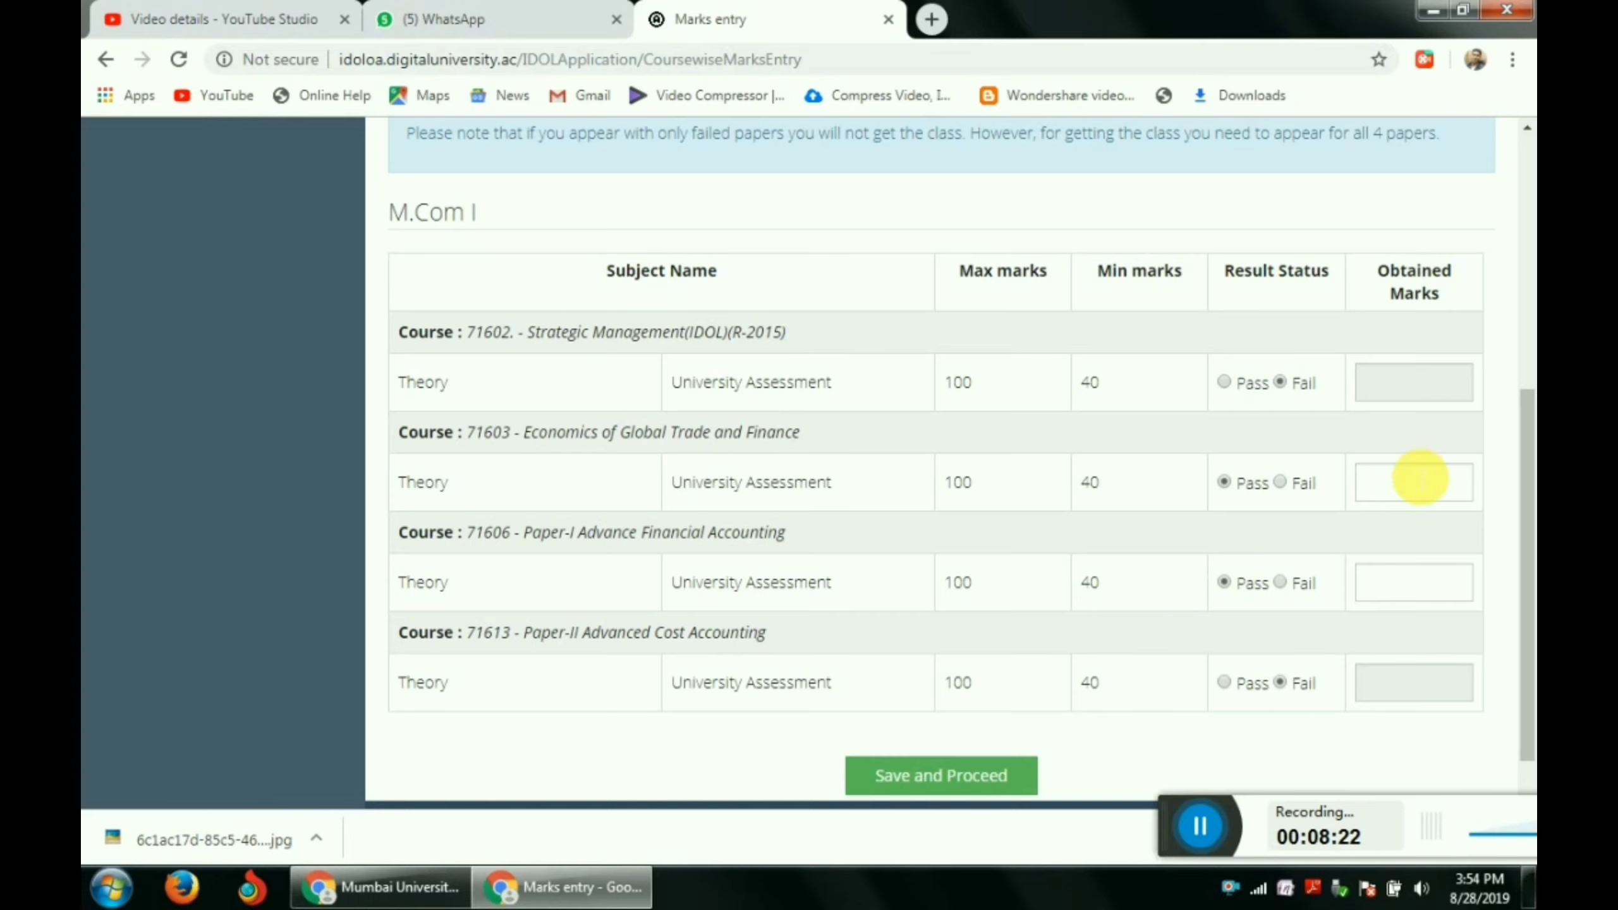
{"action": "left_click", "coordinate": [1415, 386]}
{"action": "left_click", "coordinate": [1419, 485]}
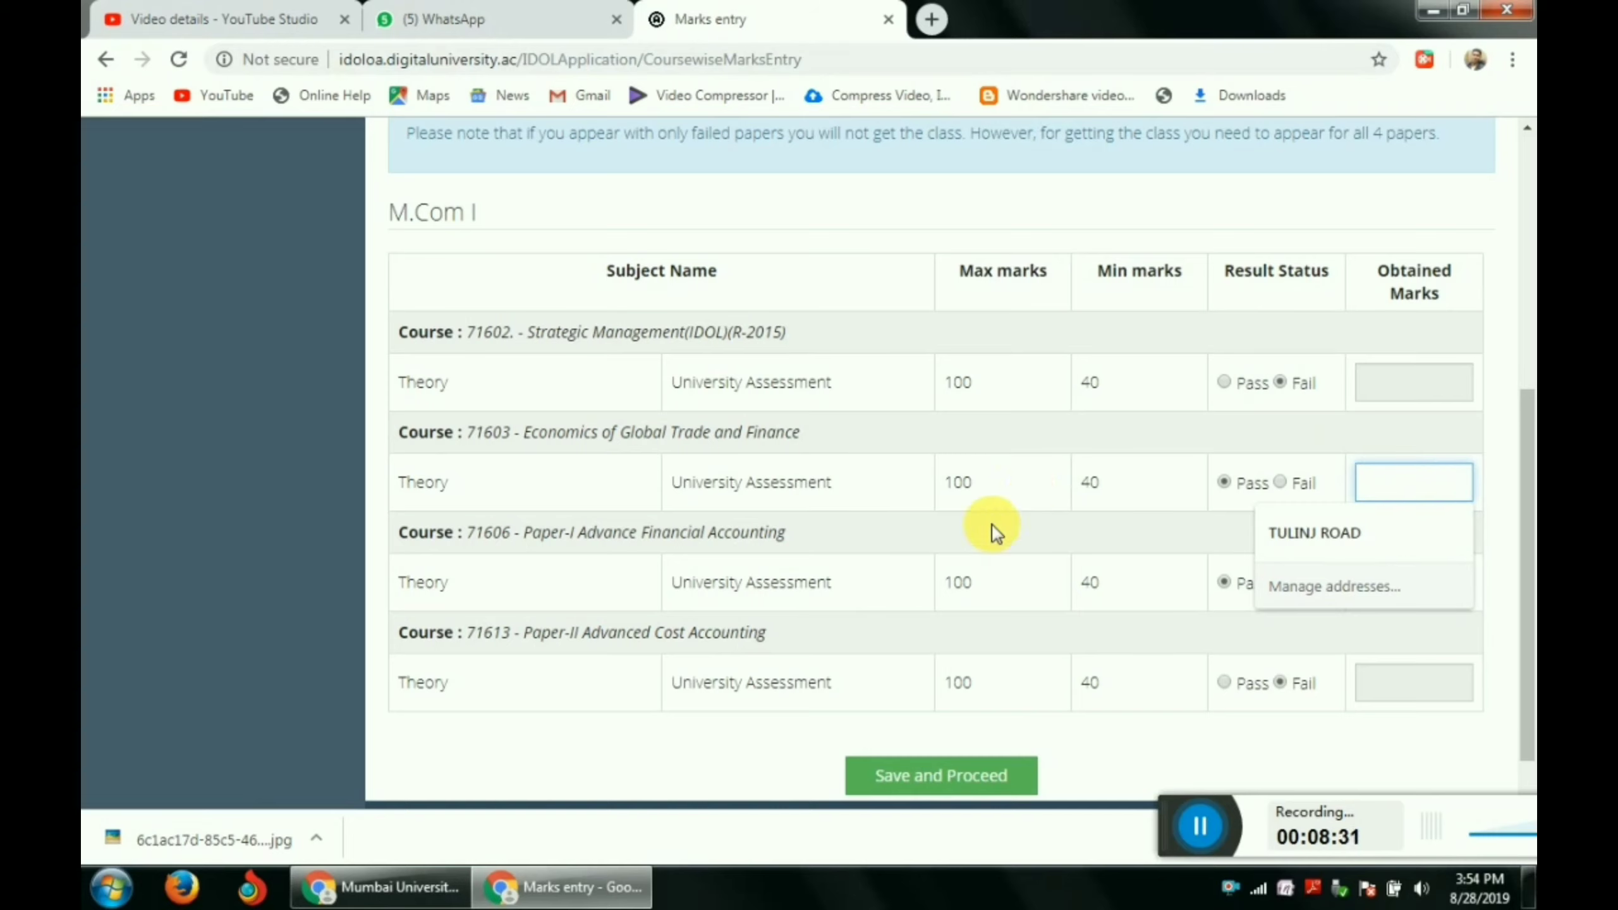
{"action": "left_click", "coordinate": [582, 402]}
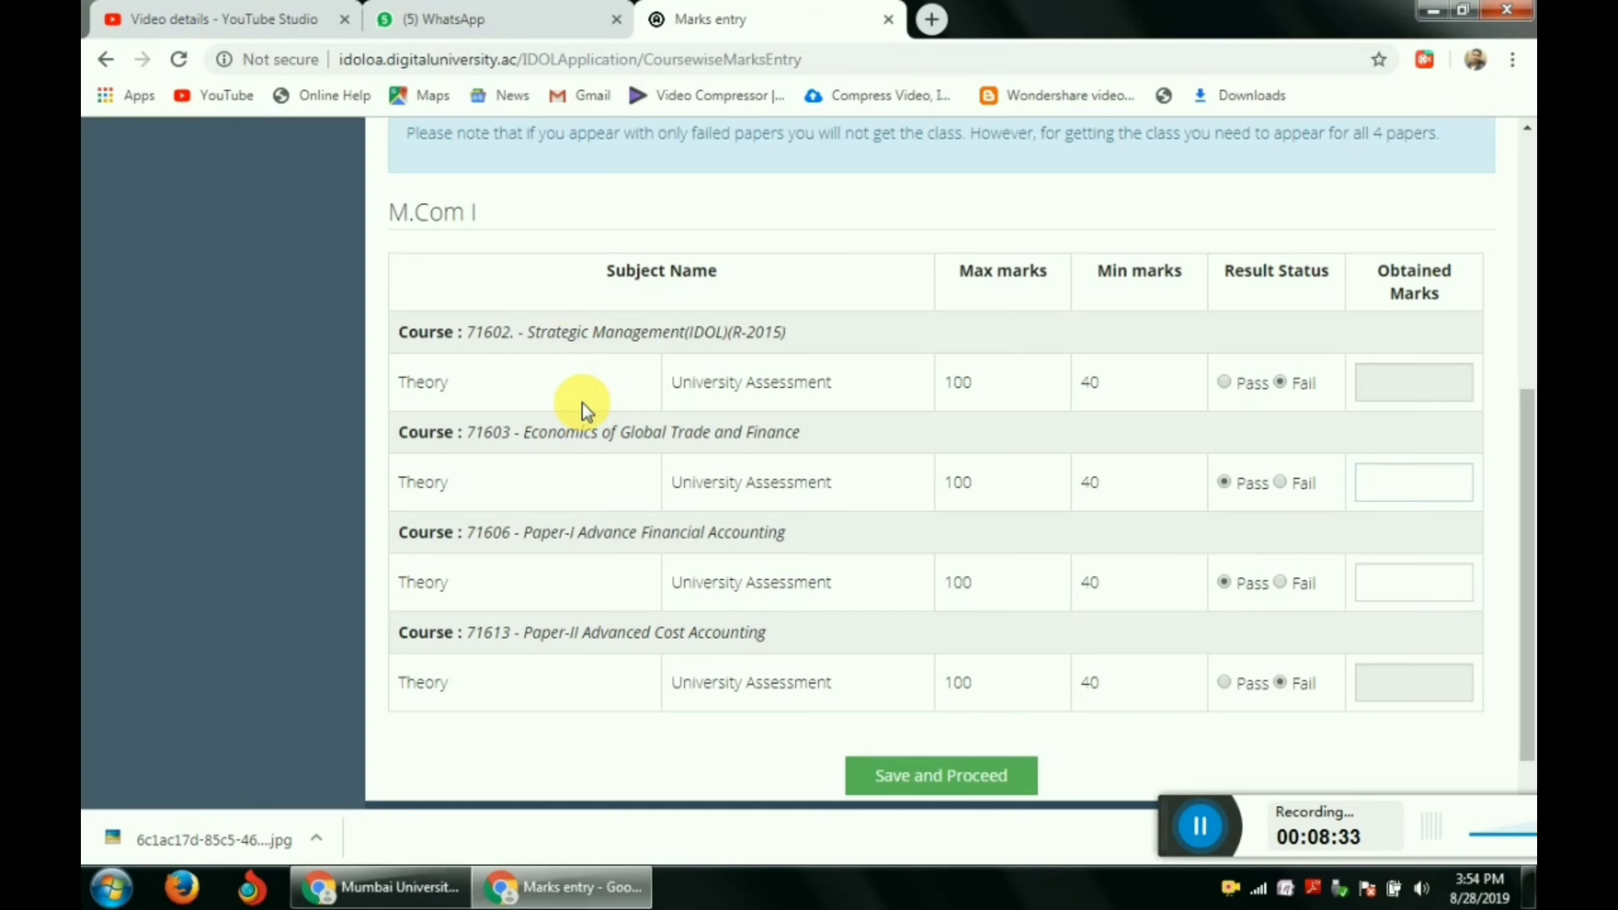
{"action": "left_click", "coordinate": [1224, 383]}
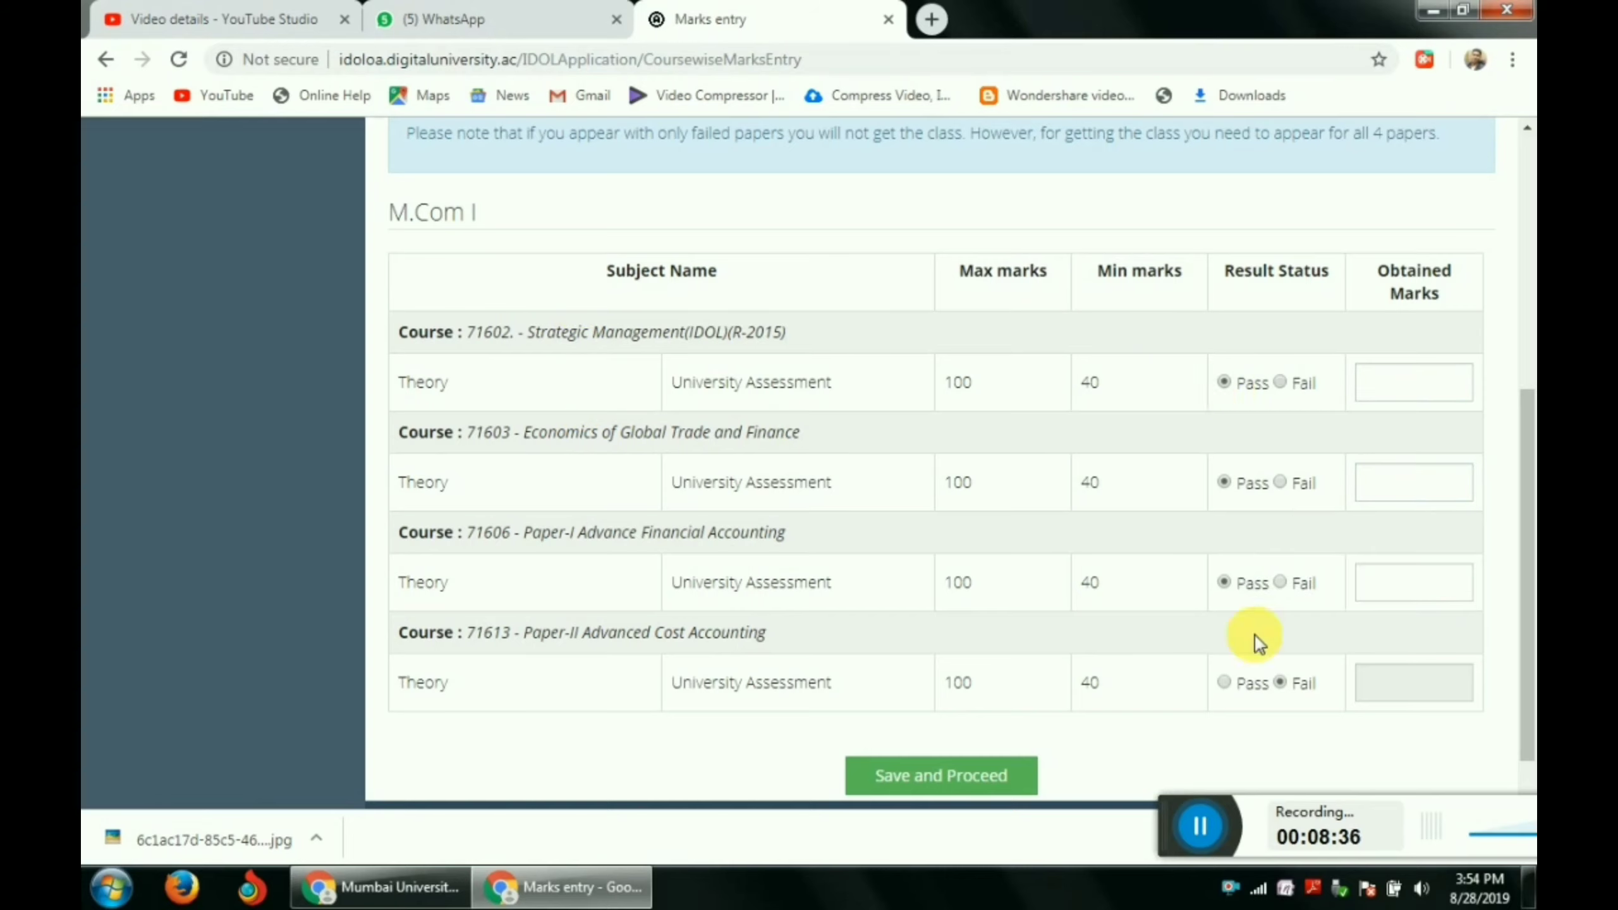
{"action": "left_click", "coordinate": [1224, 682]}
{"action": "left_click", "coordinate": [1379, 398]}
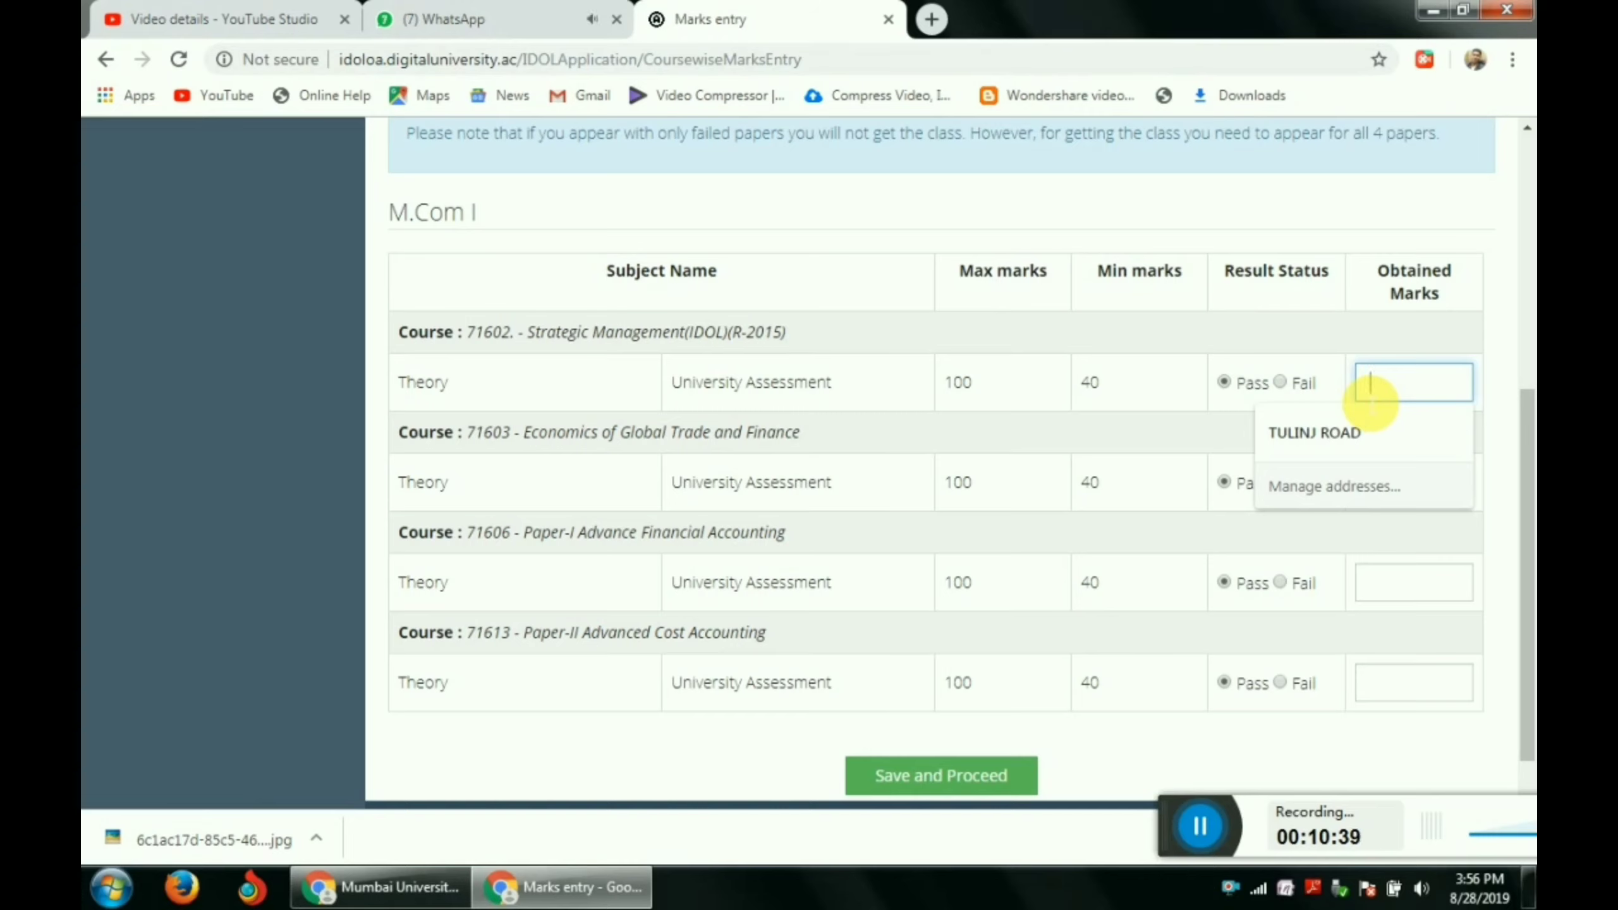
- Enter obtained marks, settling on 40 for Economics of Global Trade after a below-minimum warning
{"action": "type", "text": "33"}
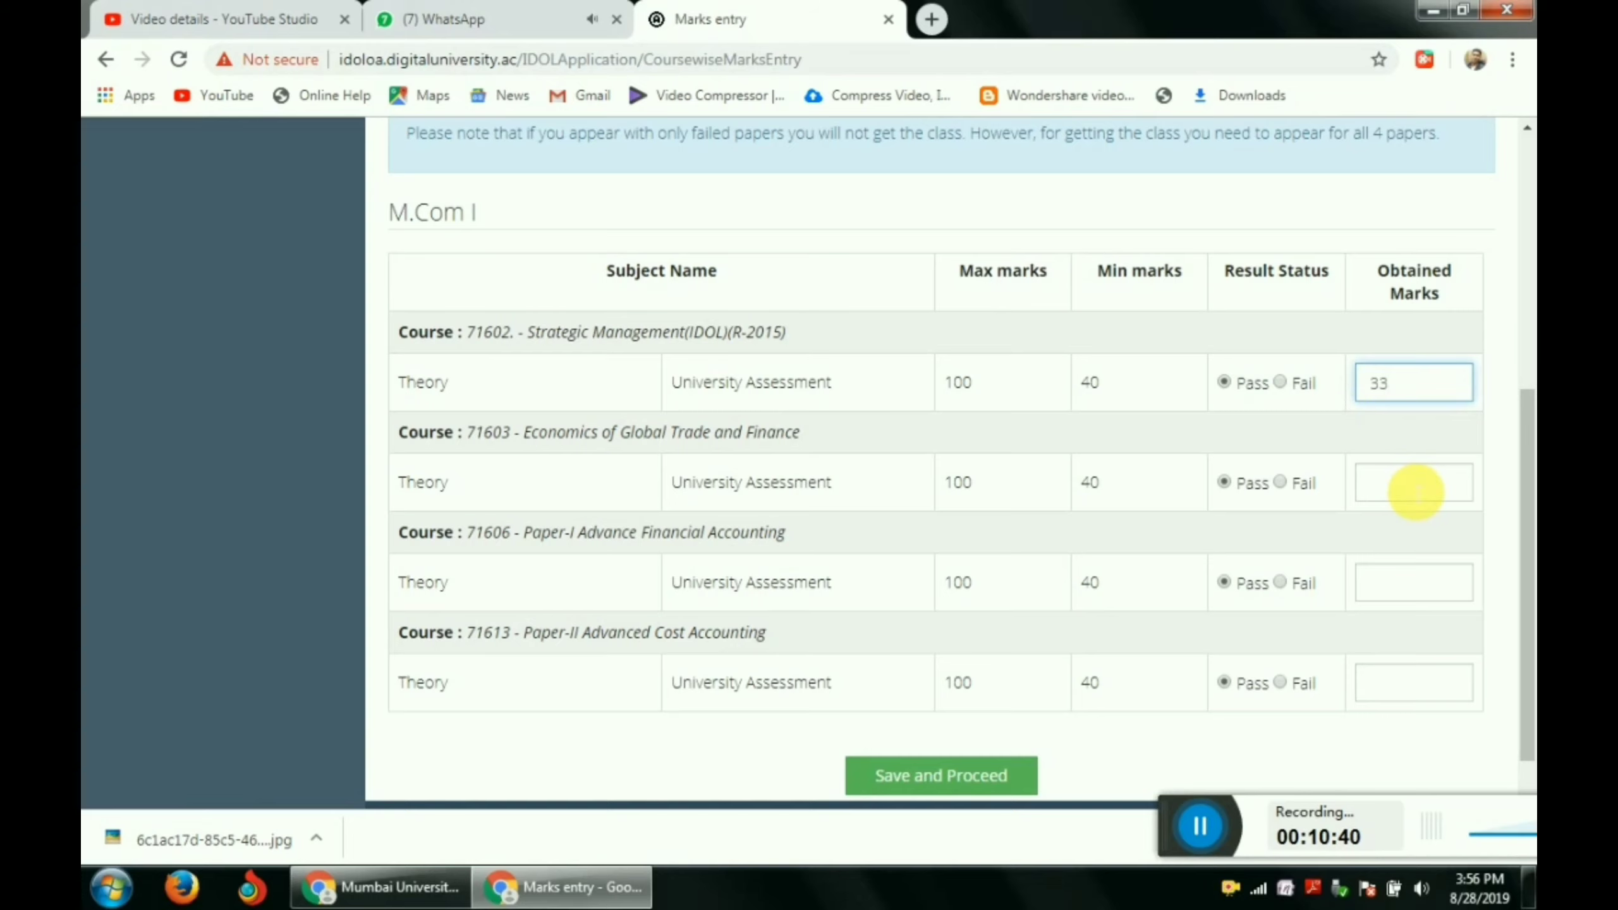
{"action": "left_click", "coordinate": [1416, 488]}
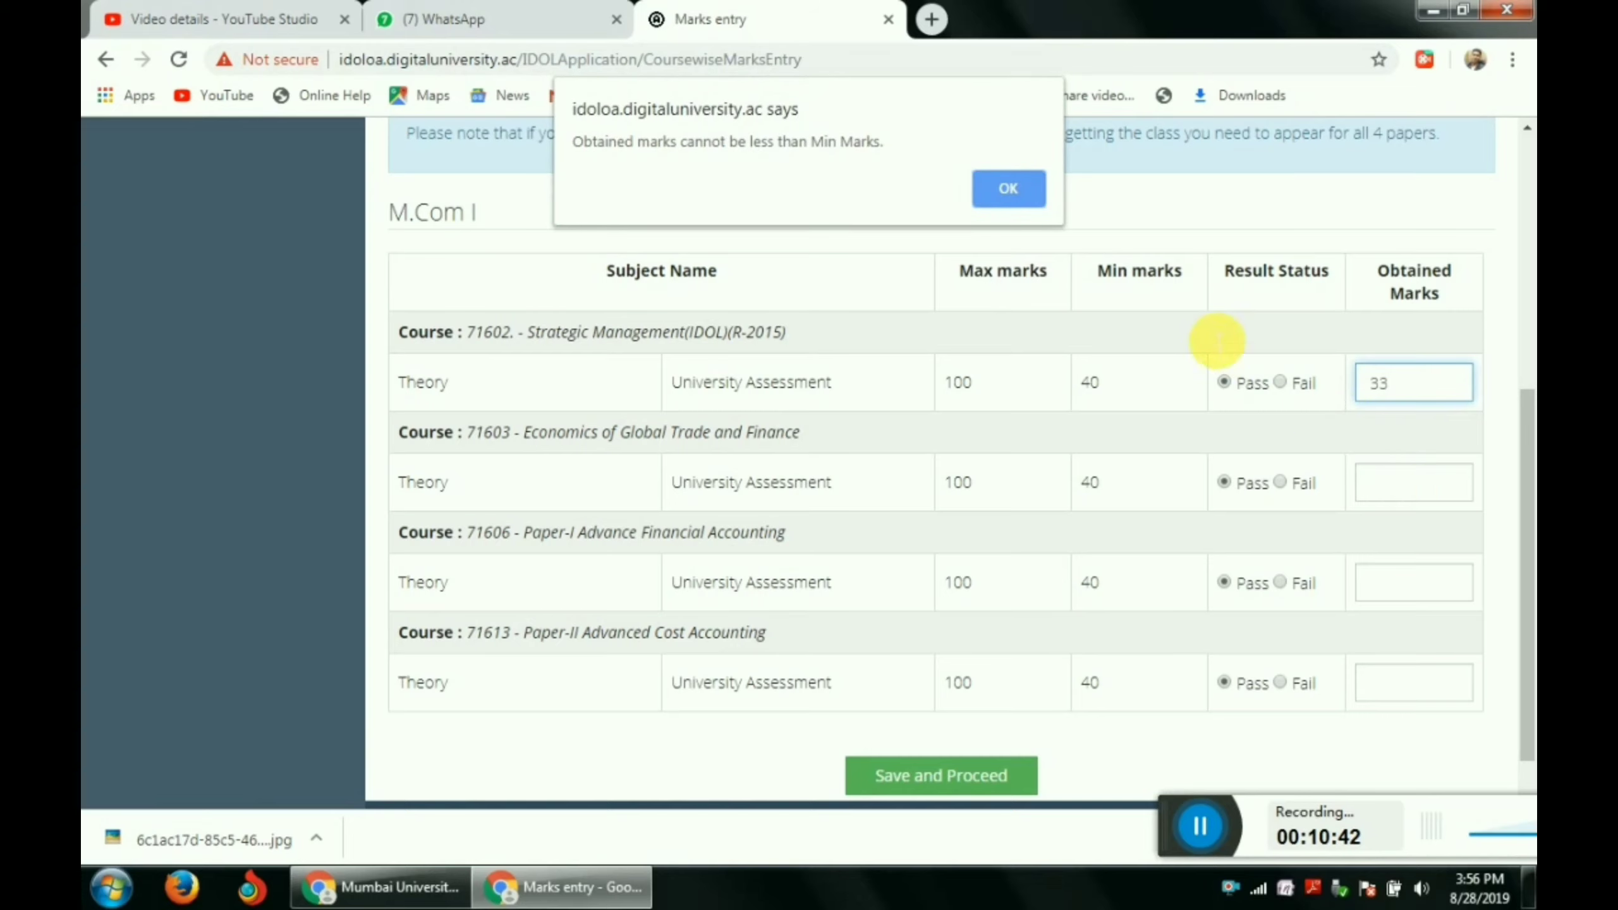
{"action": "left_click", "coordinate": [1029, 206]}
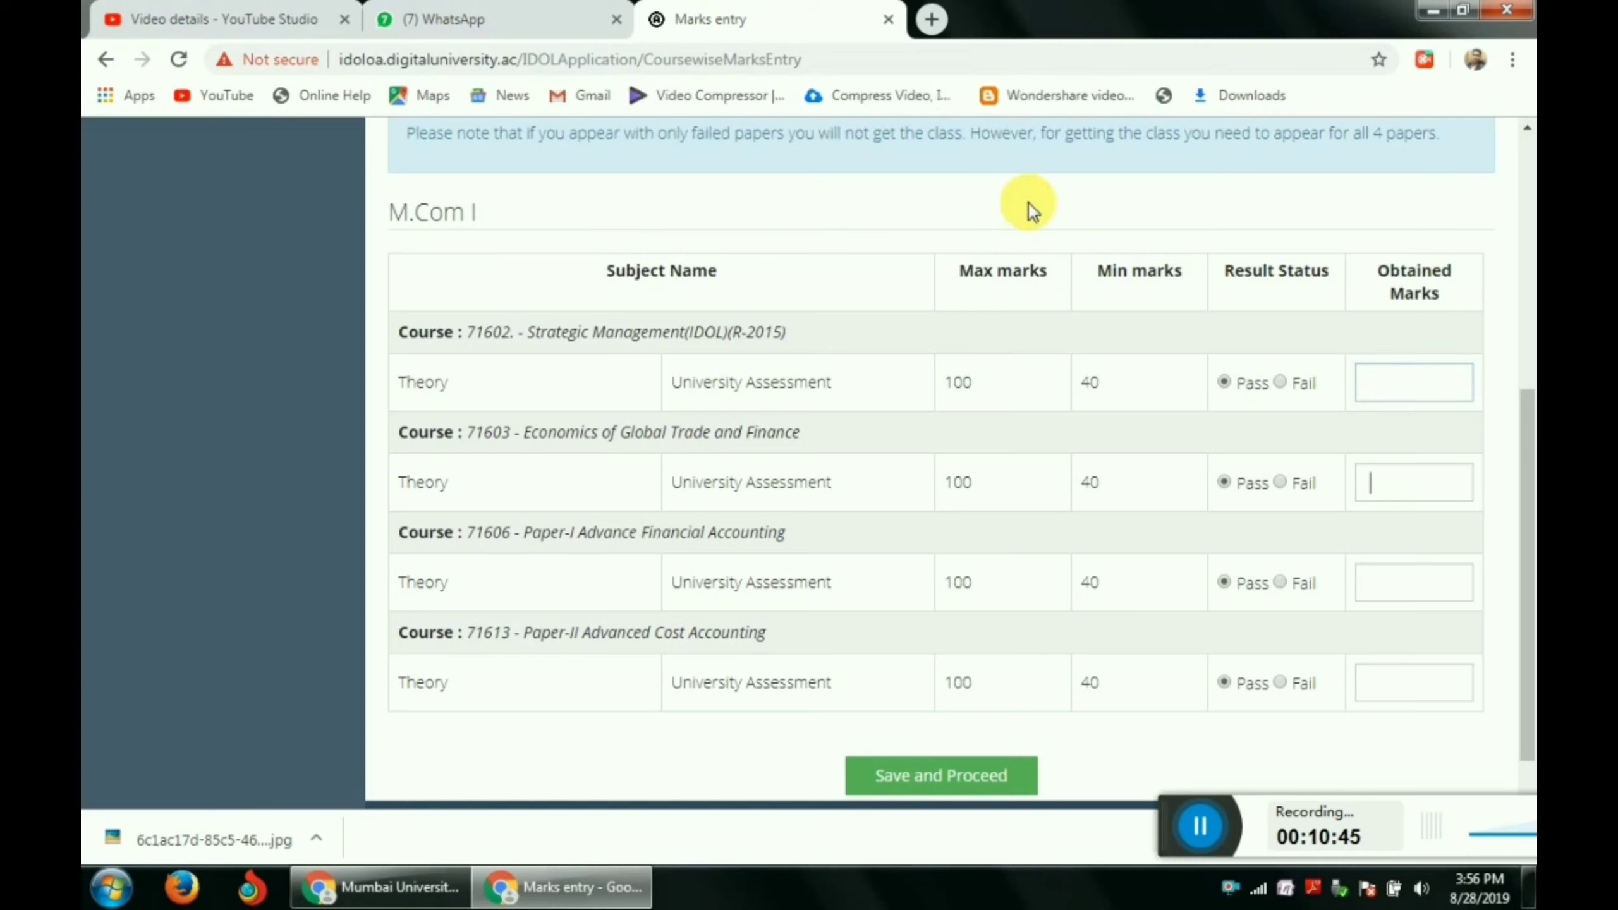
{"action": "left_click", "coordinate": [1306, 451]}
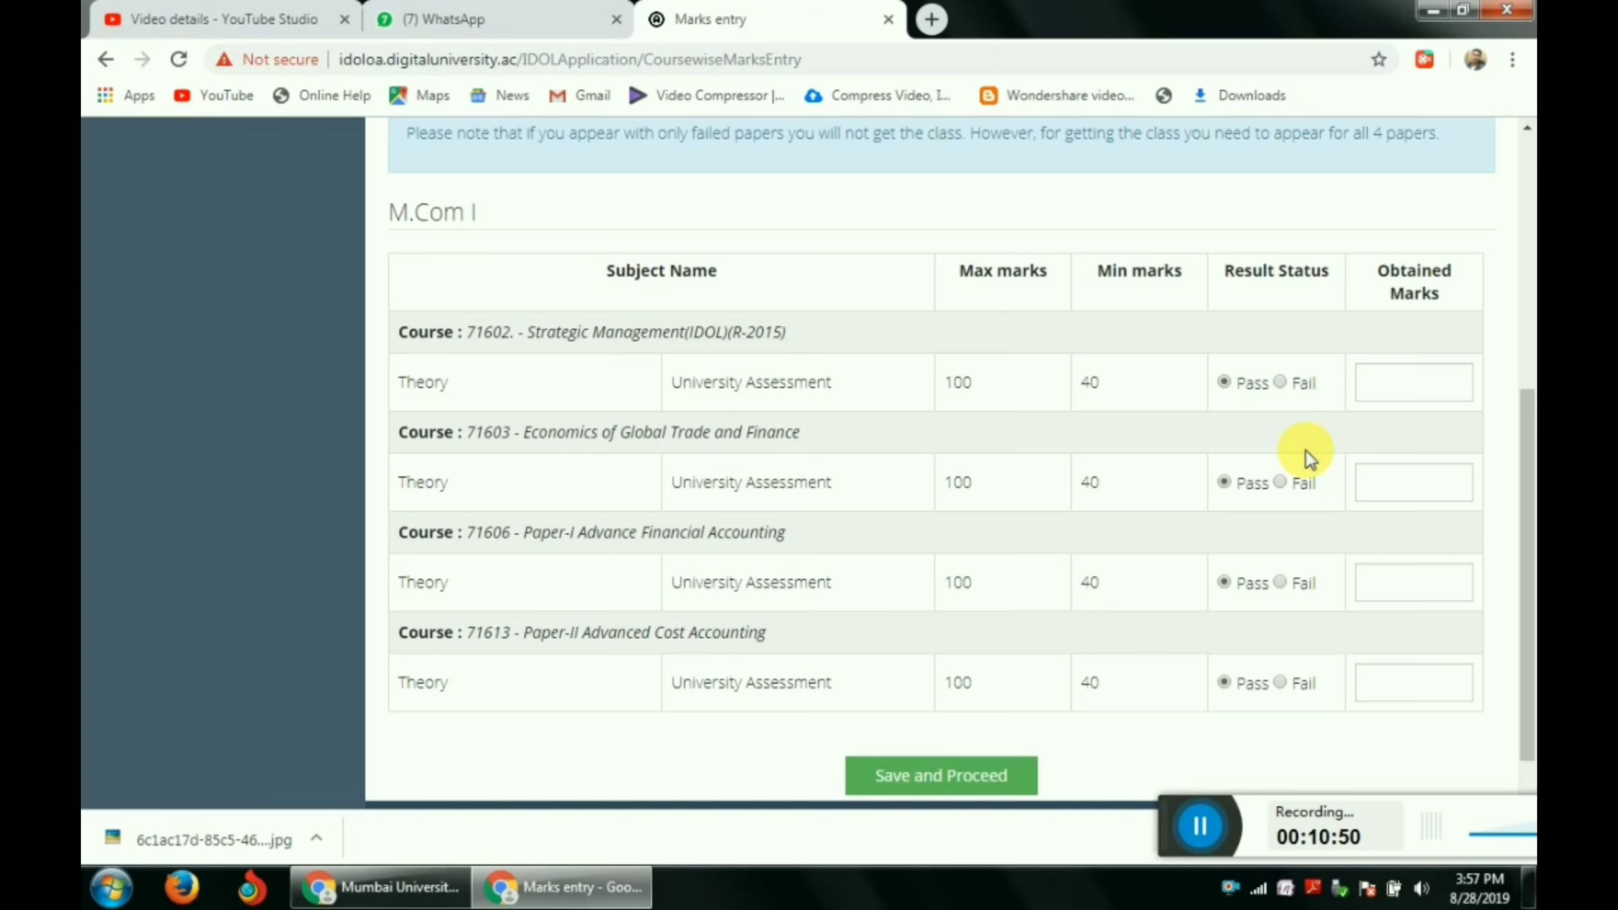
{"action": "left_click", "coordinate": [1374, 485]}
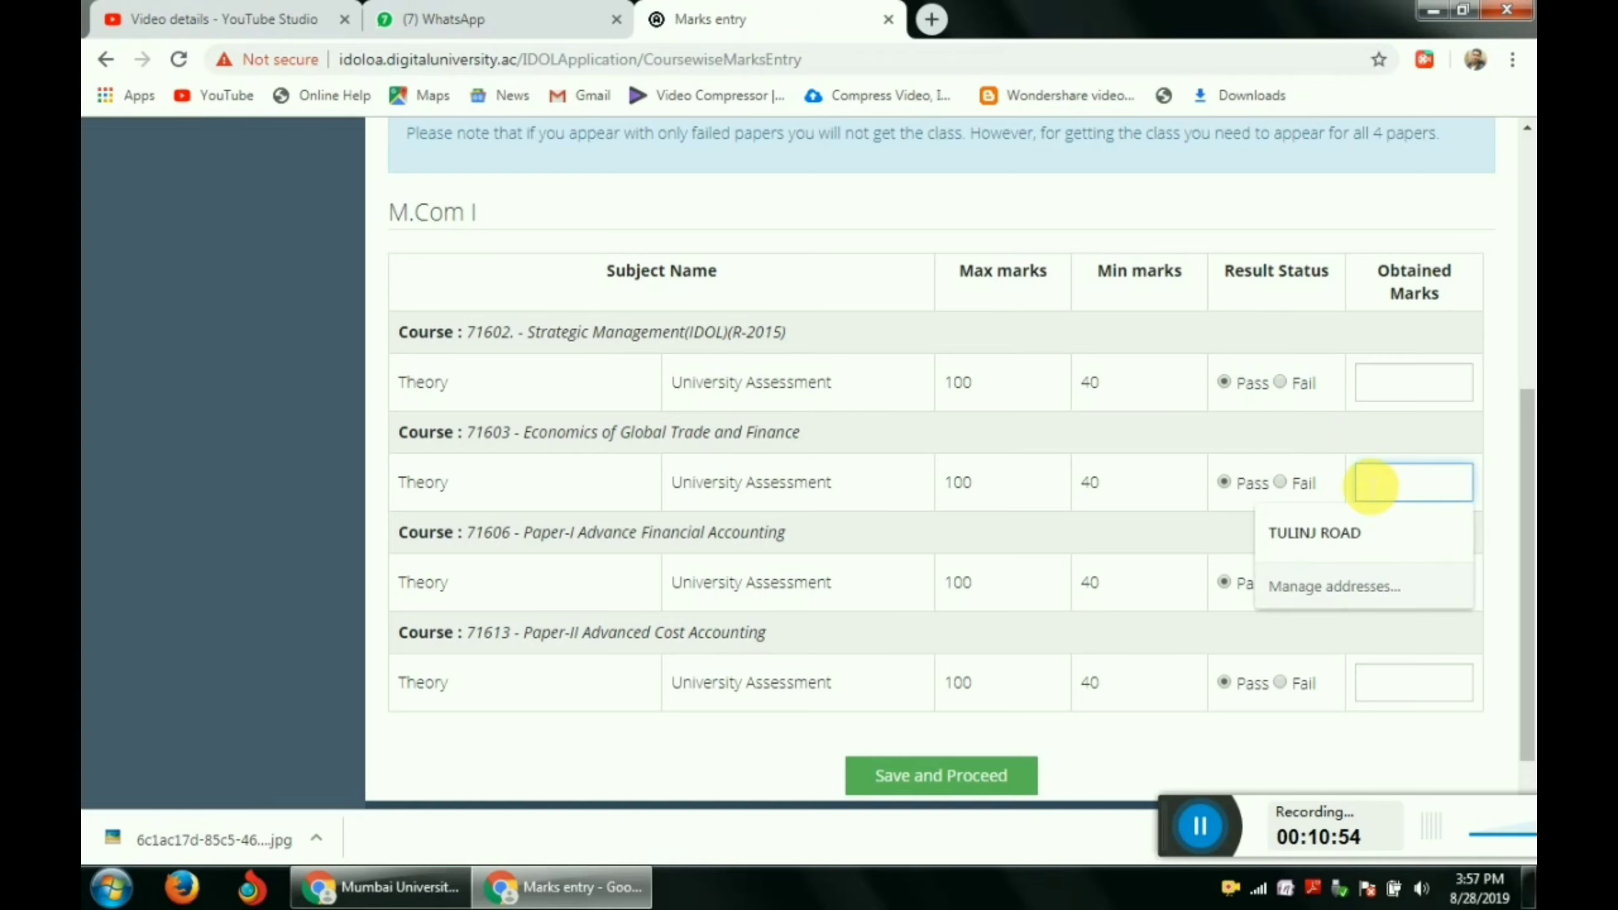
{"action": "type", "text": "40"}
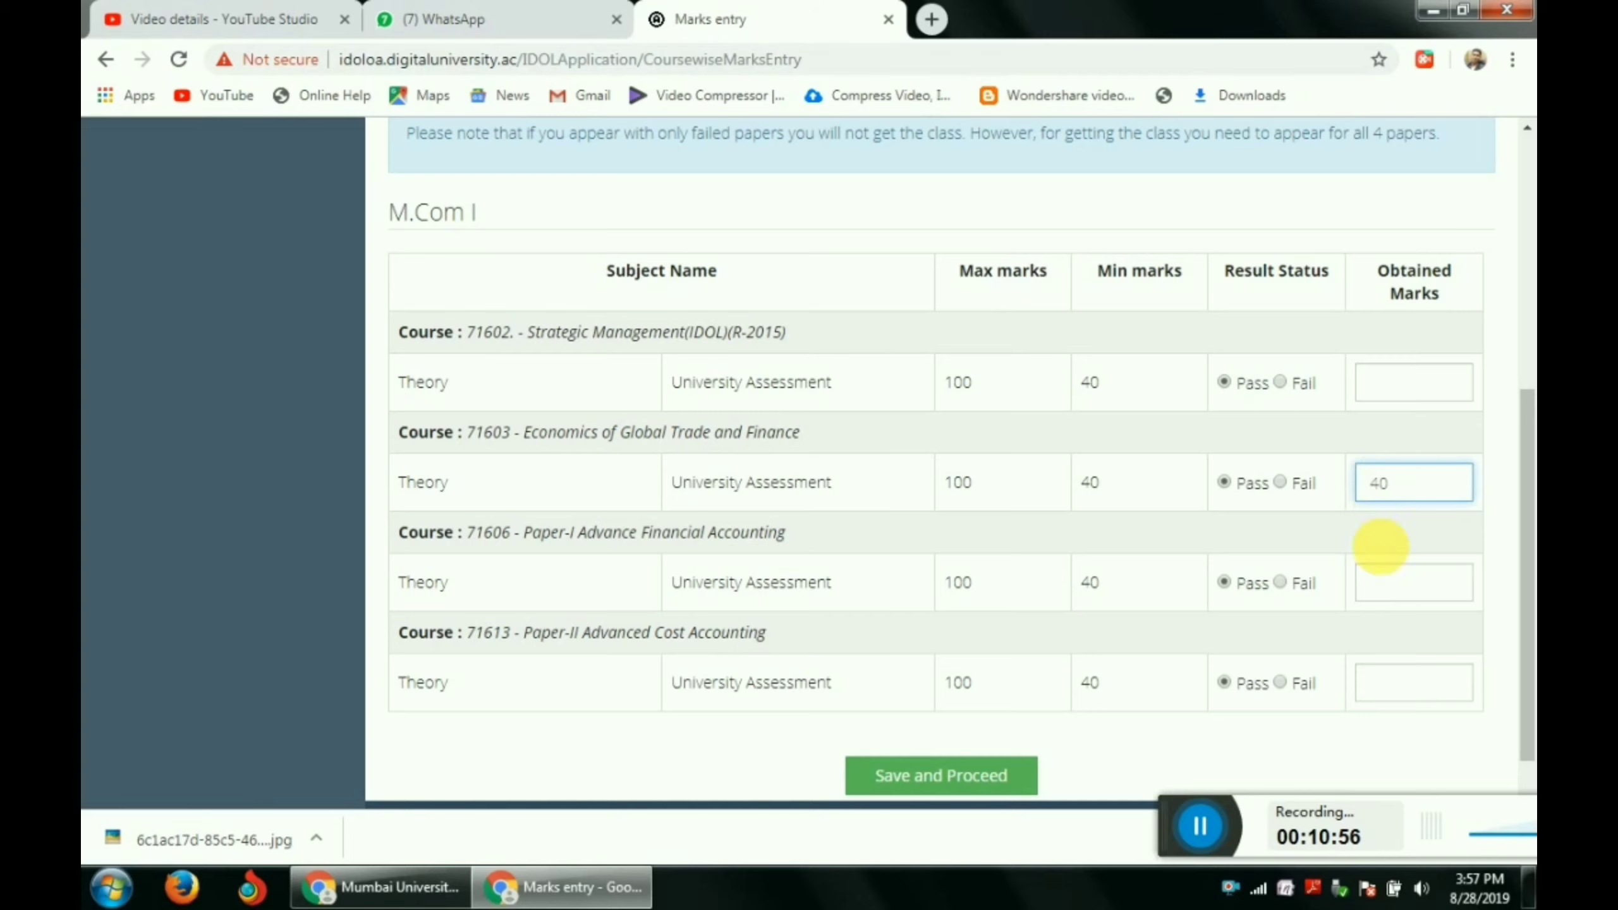
{"action": "left_click", "coordinate": [1403, 583]}
{"action": "type", "text": "40"}
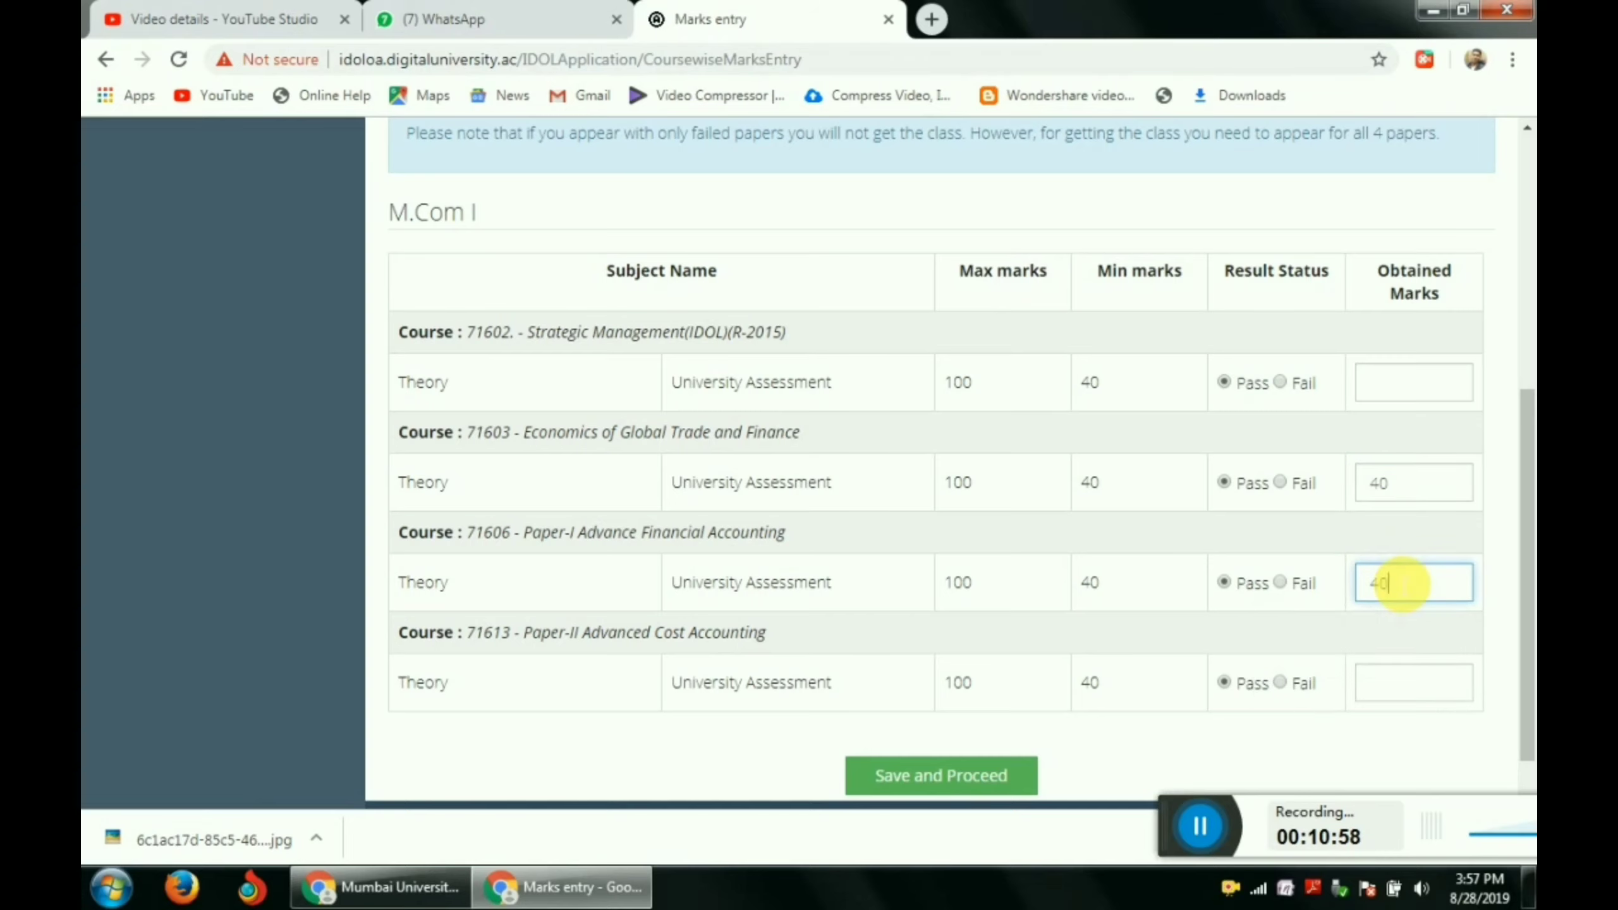
{"action": "left_click", "coordinate": [1391, 685]}
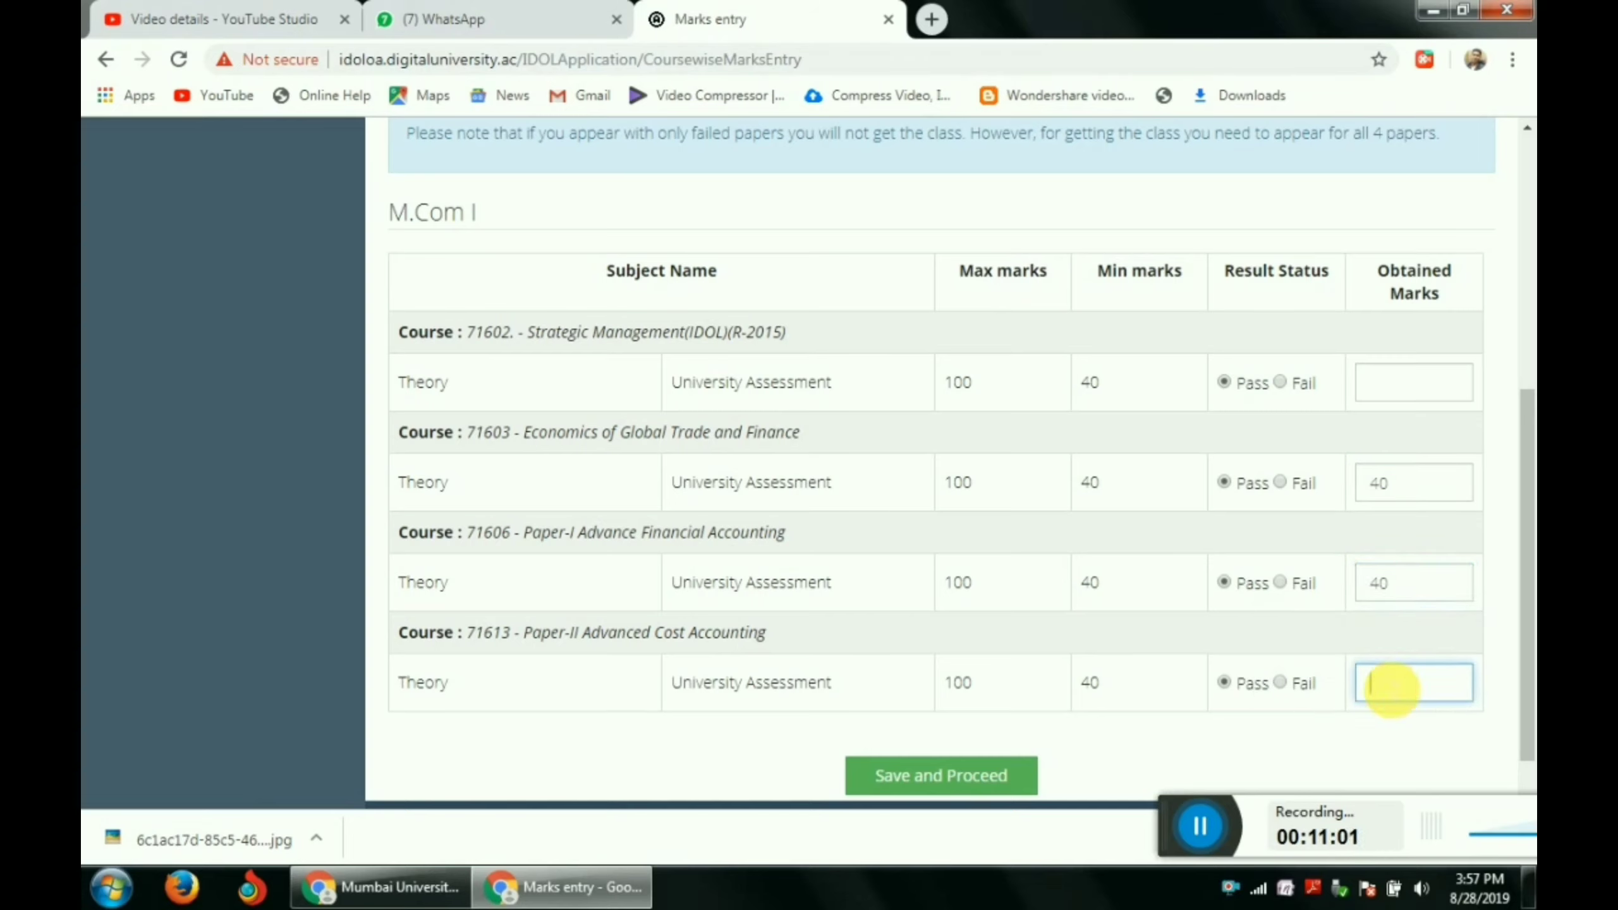
{"action": "type", "text": "32"}
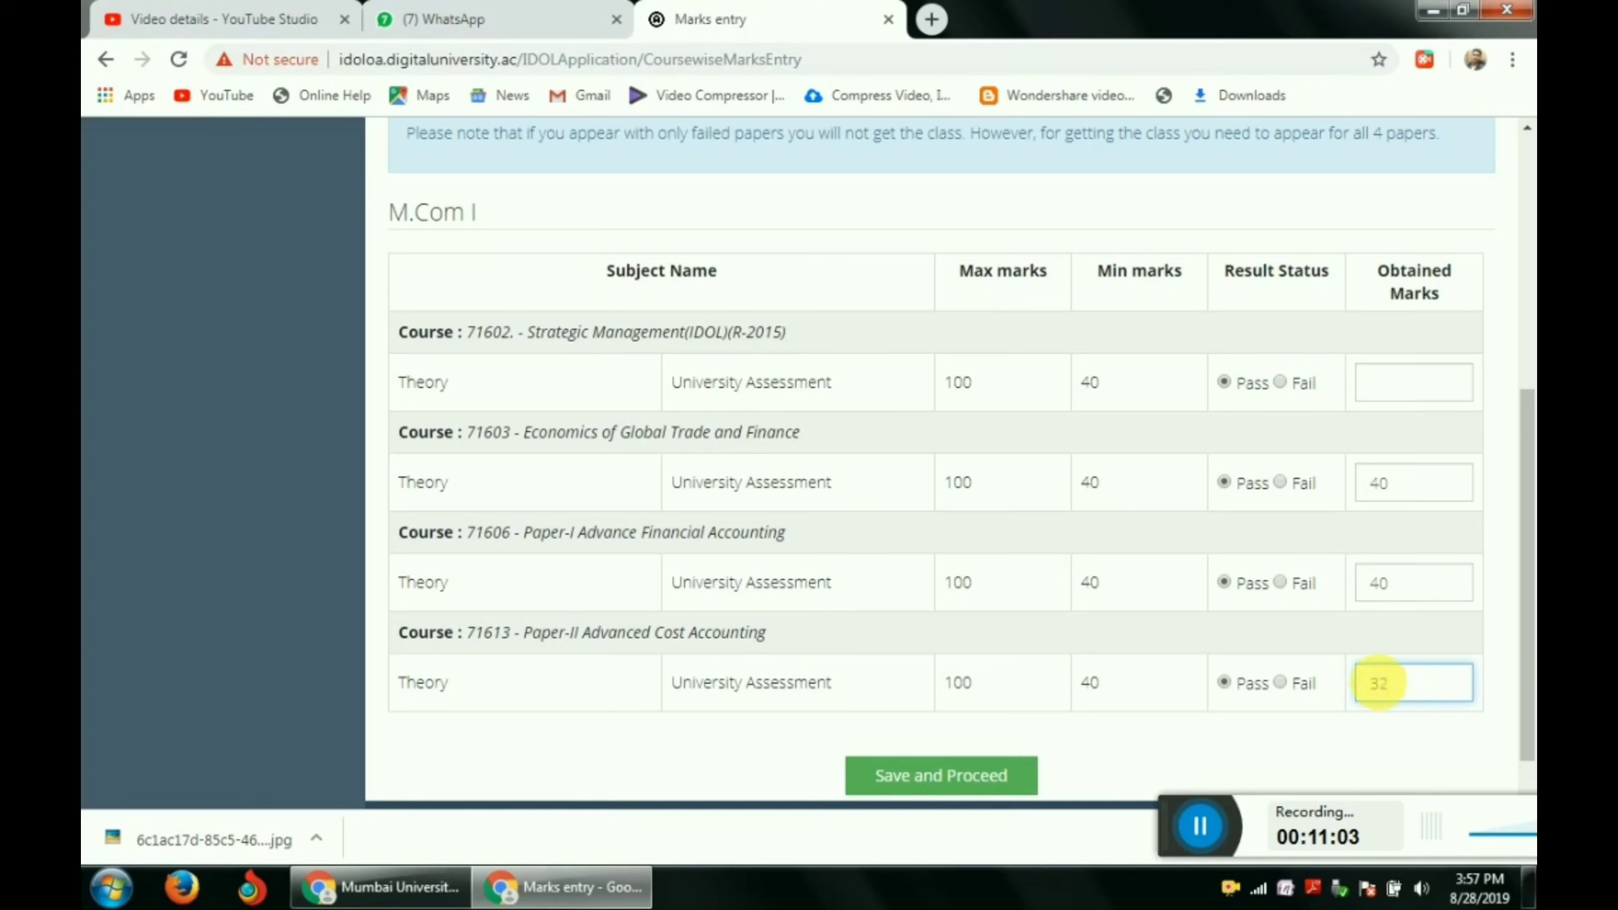
- Mark Strategic Management and Advanced Cost Accounting as Fail and save the marks
{"action": "left_click", "coordinate": [1367, 393]}
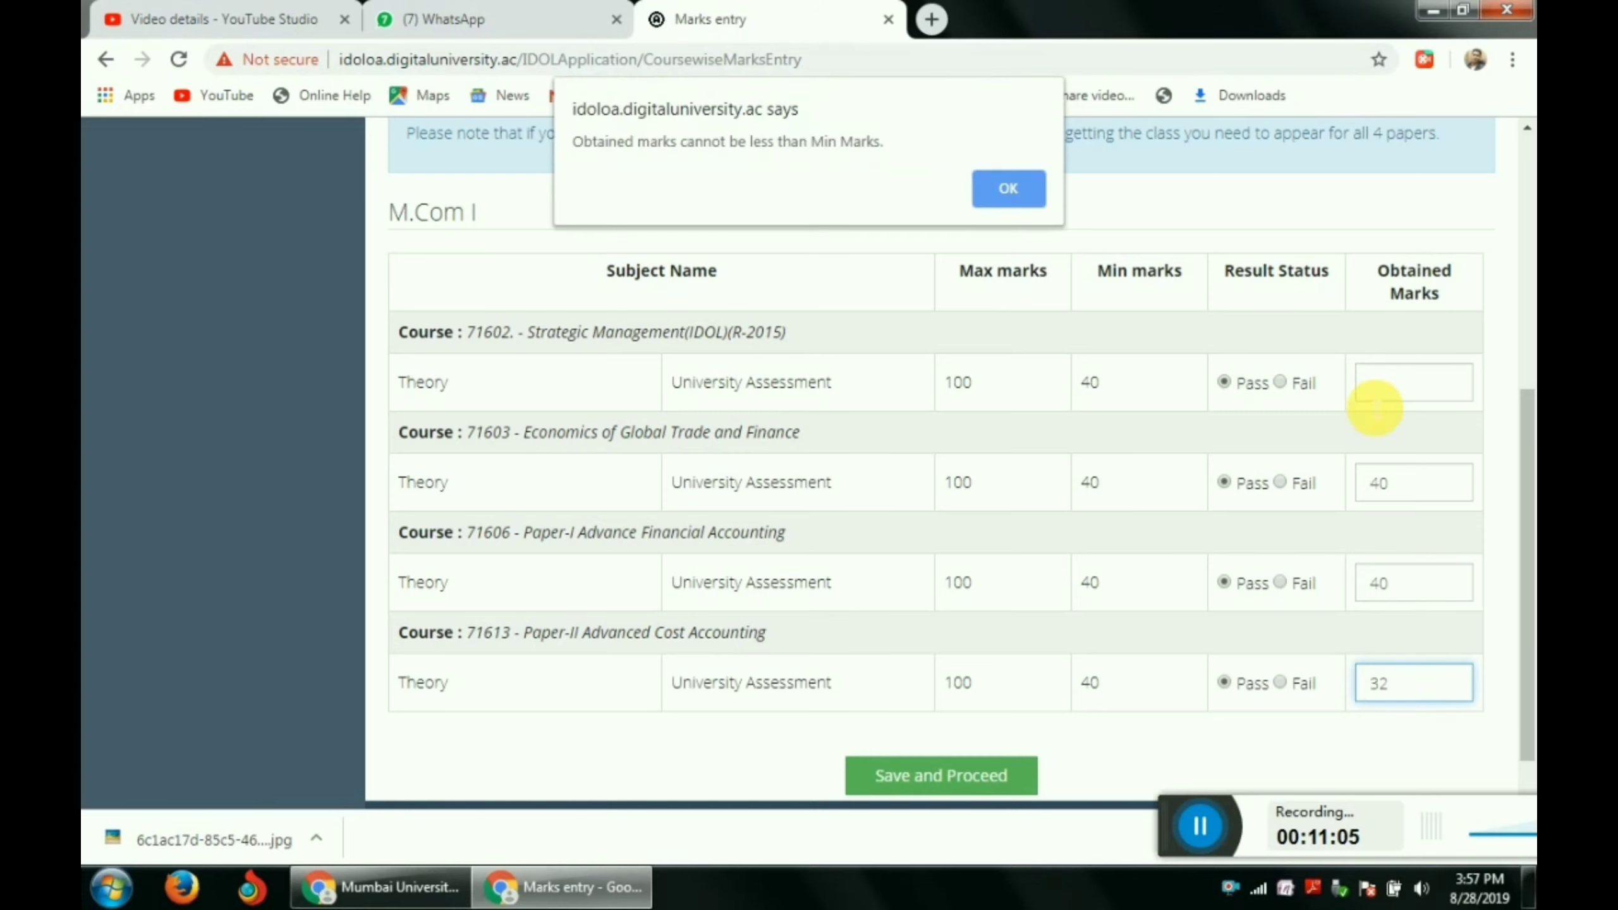
{"action": "left_click", "coordinate": [1042, 186]}
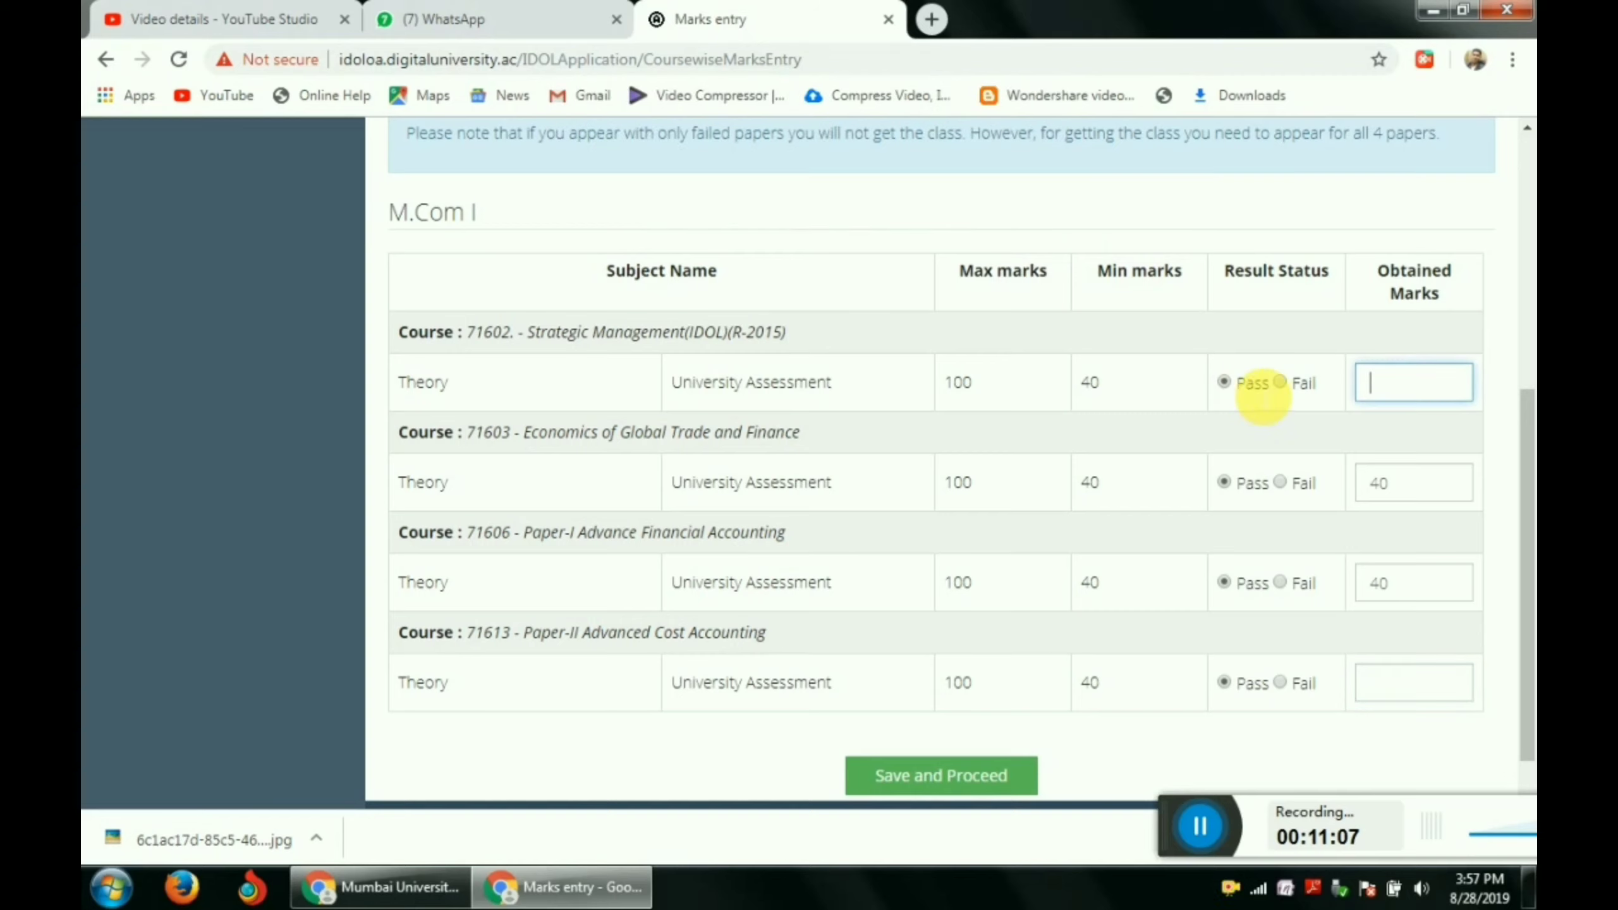
{"action": "left_click", "coordinate": [1281, 385]}
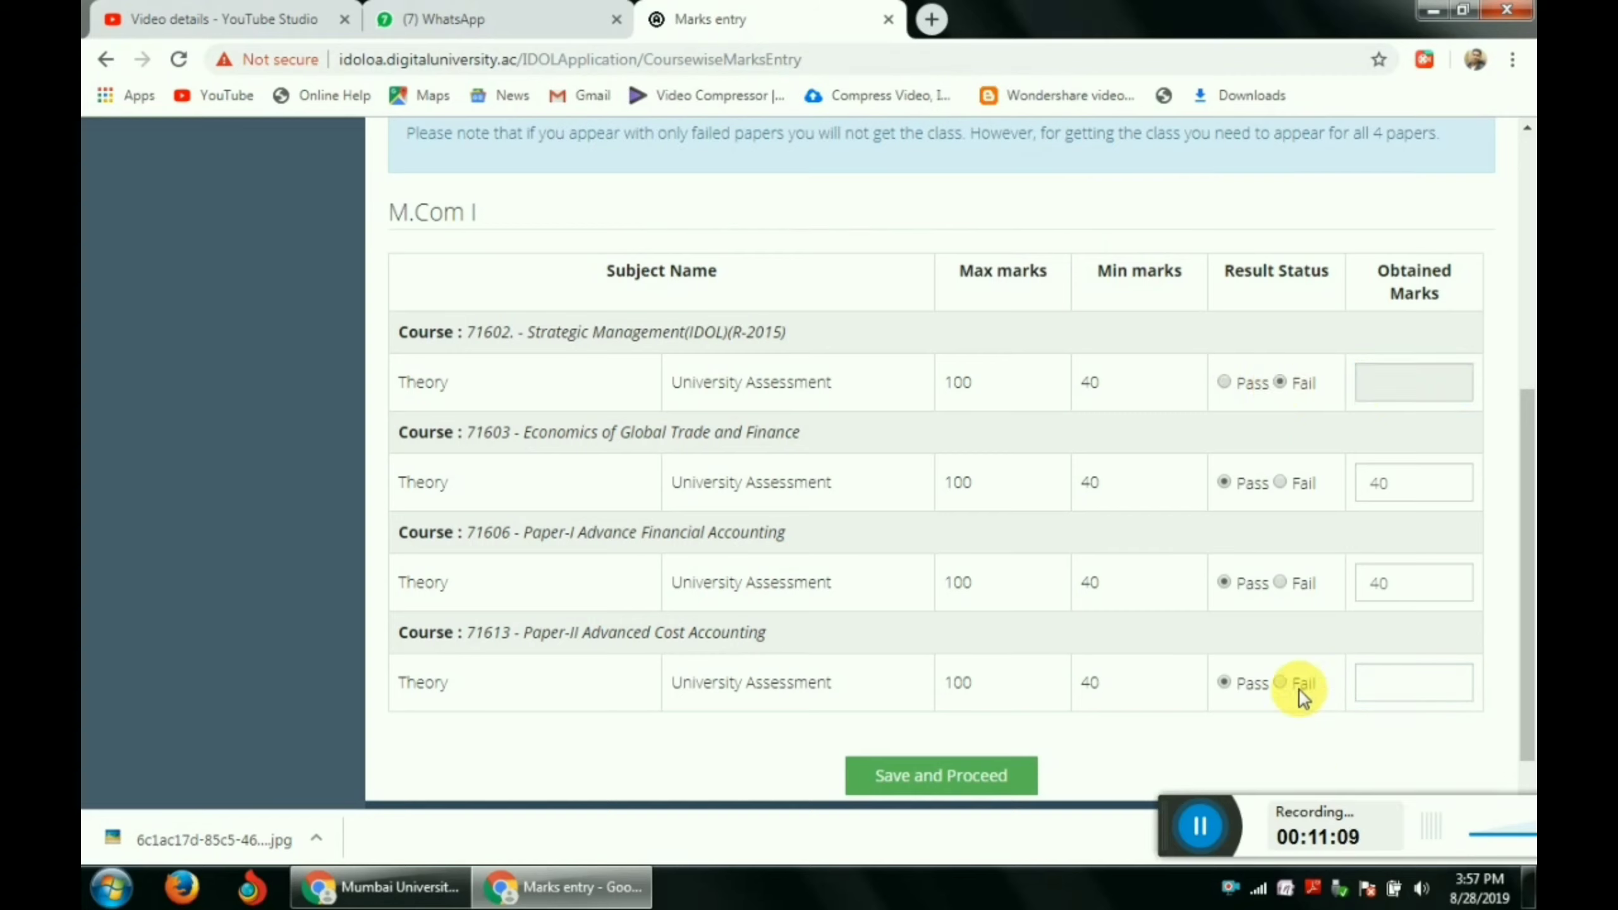
{"action": "left_click", "coordinate": [1280, 683]}
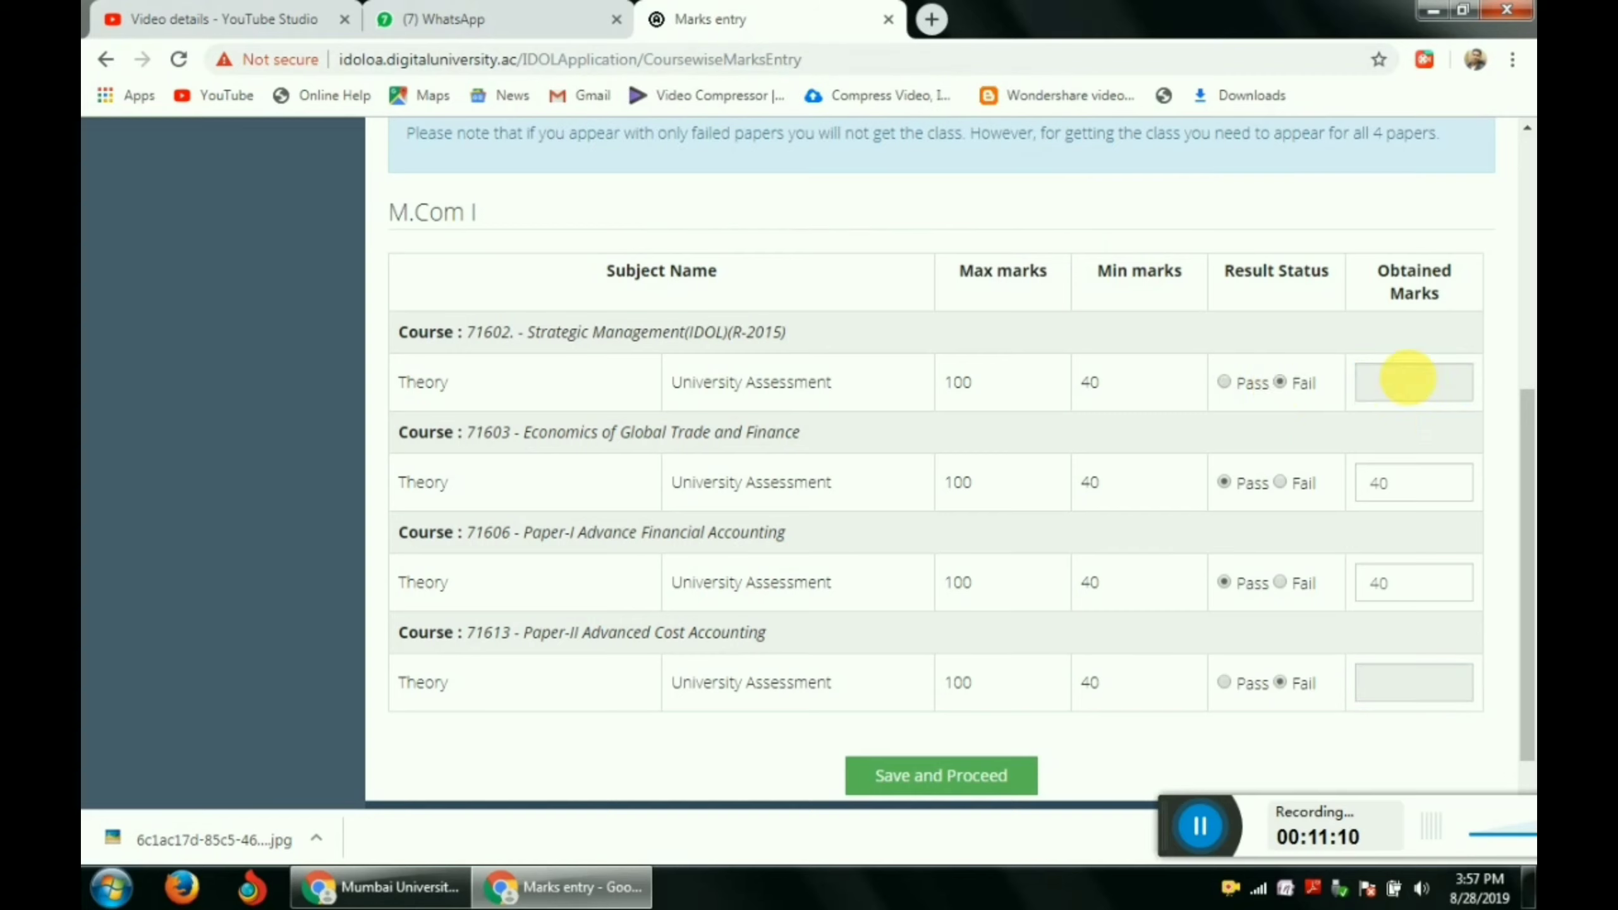
{"action": "left_click", "coordinate": [966, 773]}
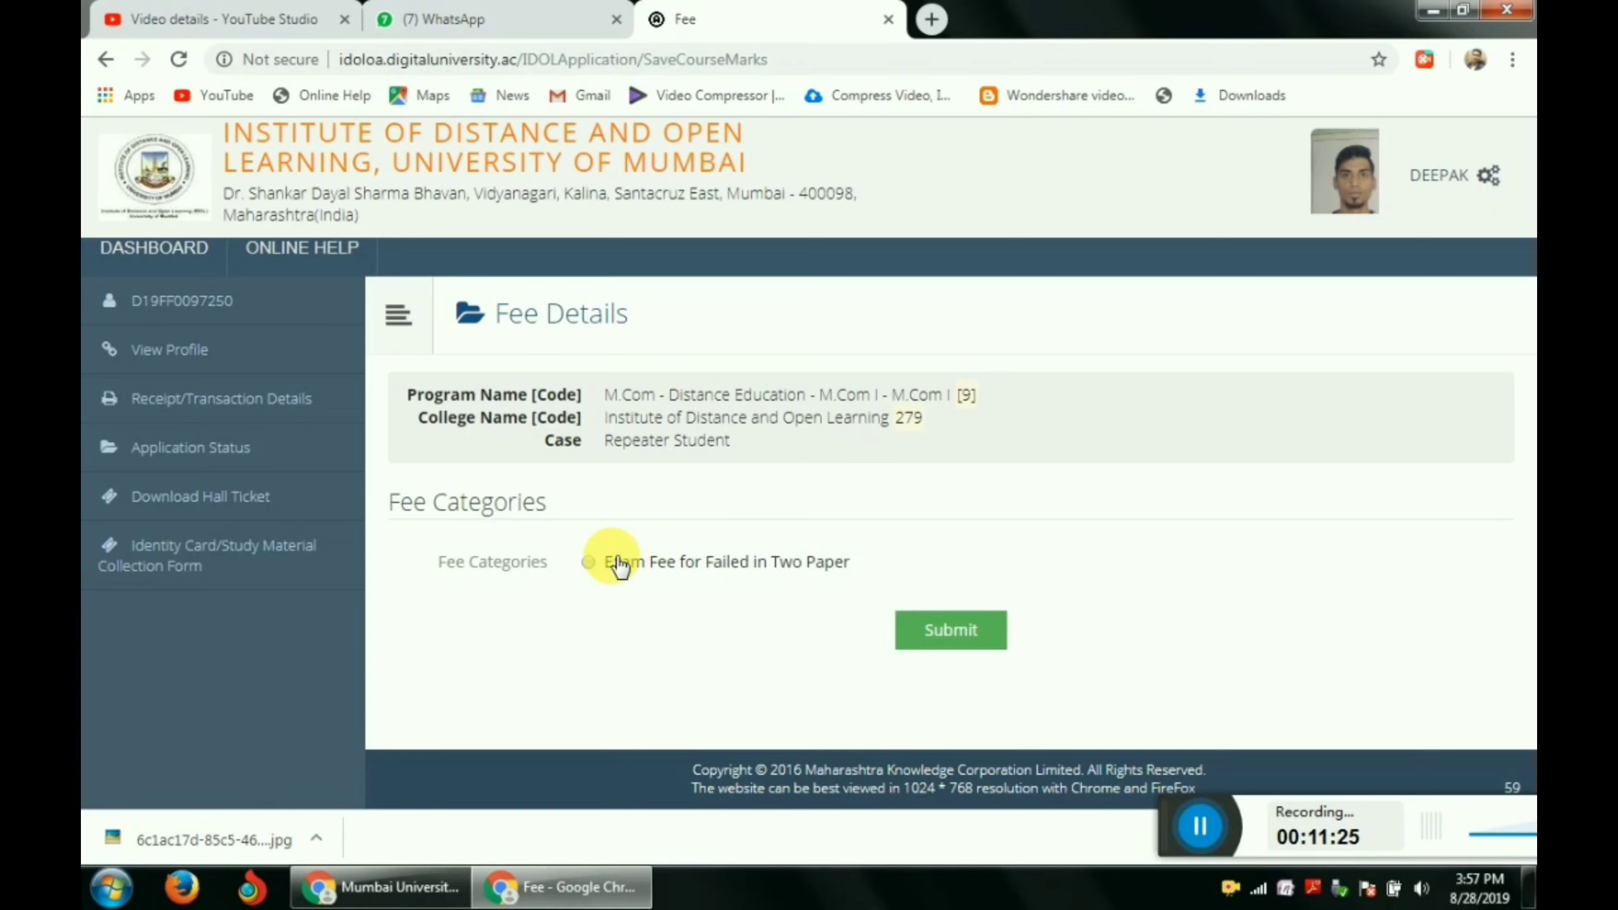
- Select 'Exam Fee for Failed in Two Paper' (total 835) and submit the fee details
{"action": "left_click", "coordinate": [587, 562]}
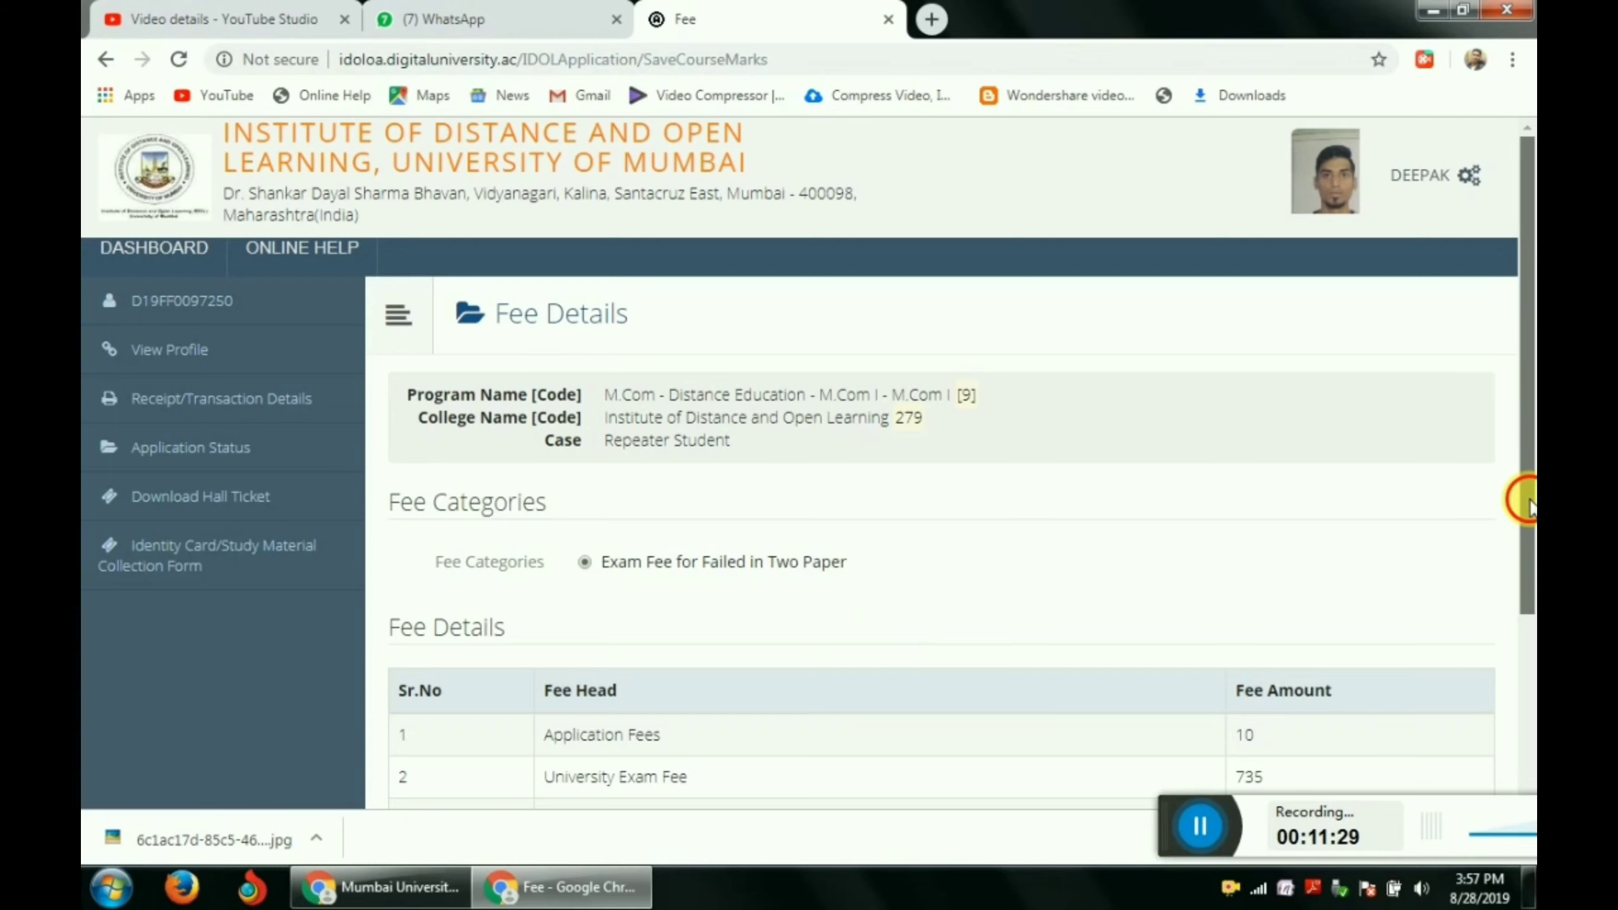
{"action": "left_click_drag", "start_coordinate": [1528, 492], "coordinate": [1529, 683]}
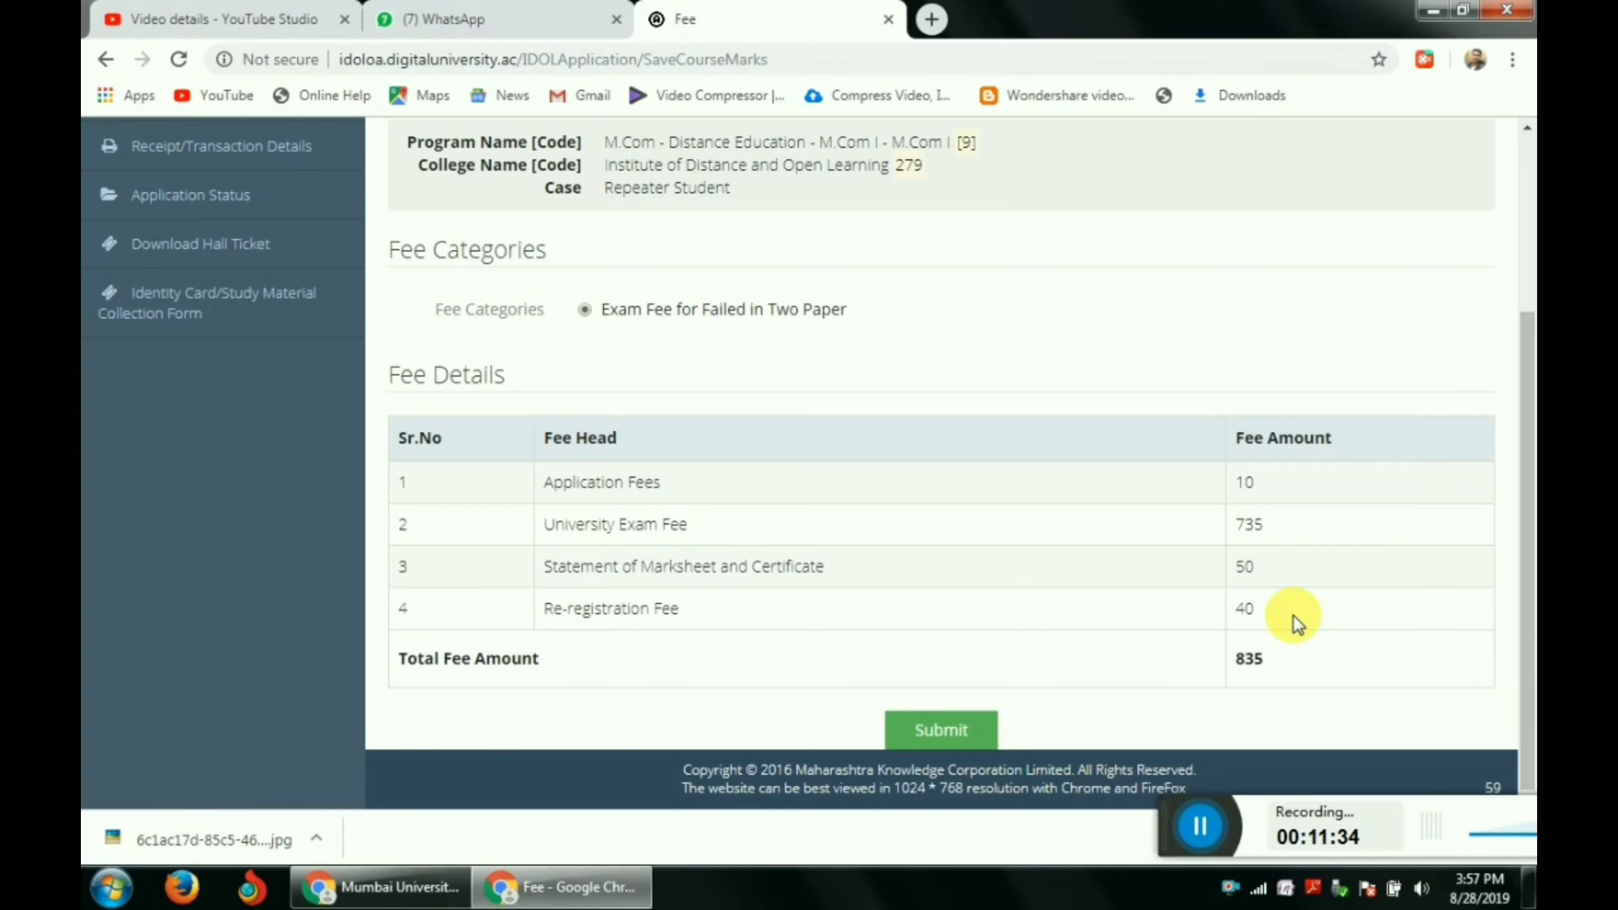
{"action": "left_click", "coordinate": [937, 733]}
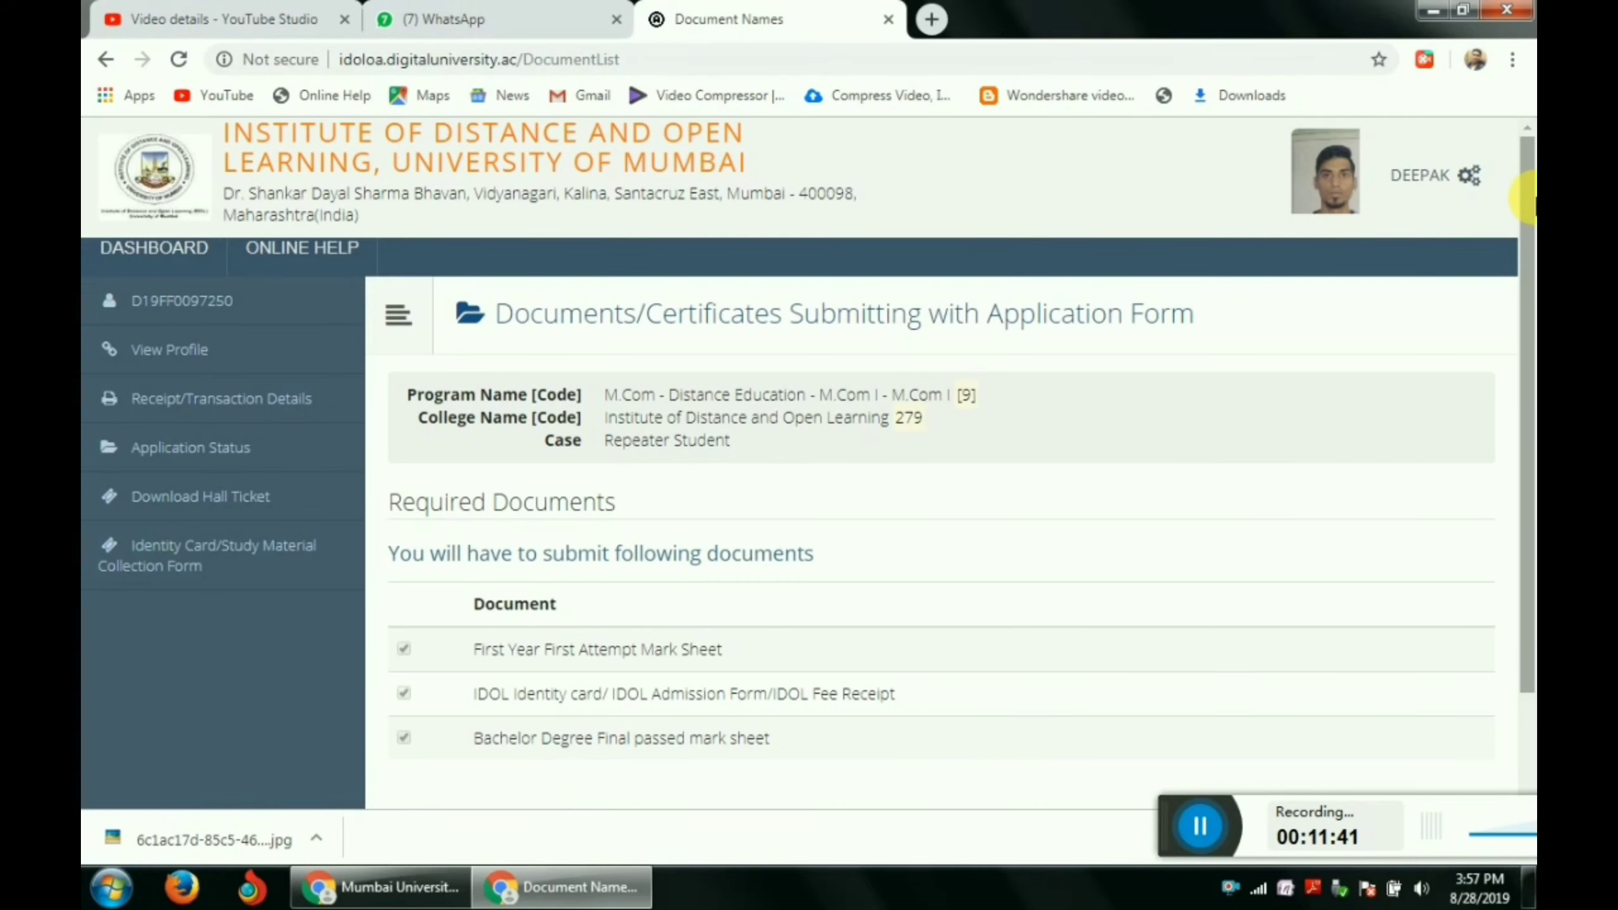
- Submit the three-document requirements list to reach the Upload Documents table
{"action": "left_click_drag", "start_coordinate": [1526, 198], "coordinate": [1525, 308]}
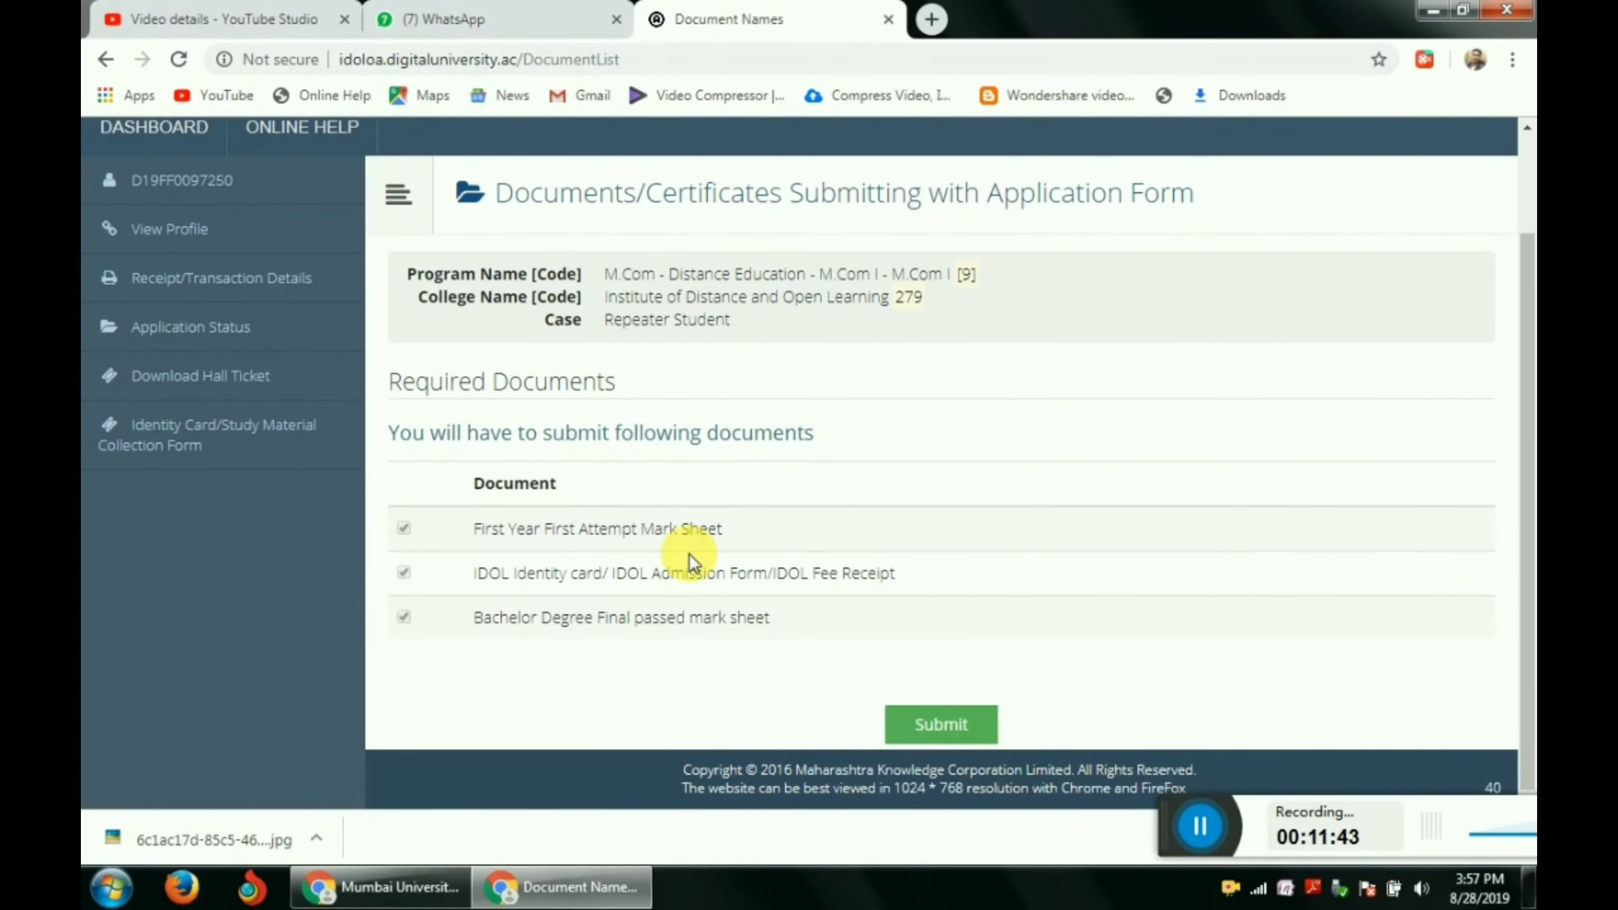
{"action": "left_click", "coordinate": [934, 727]}
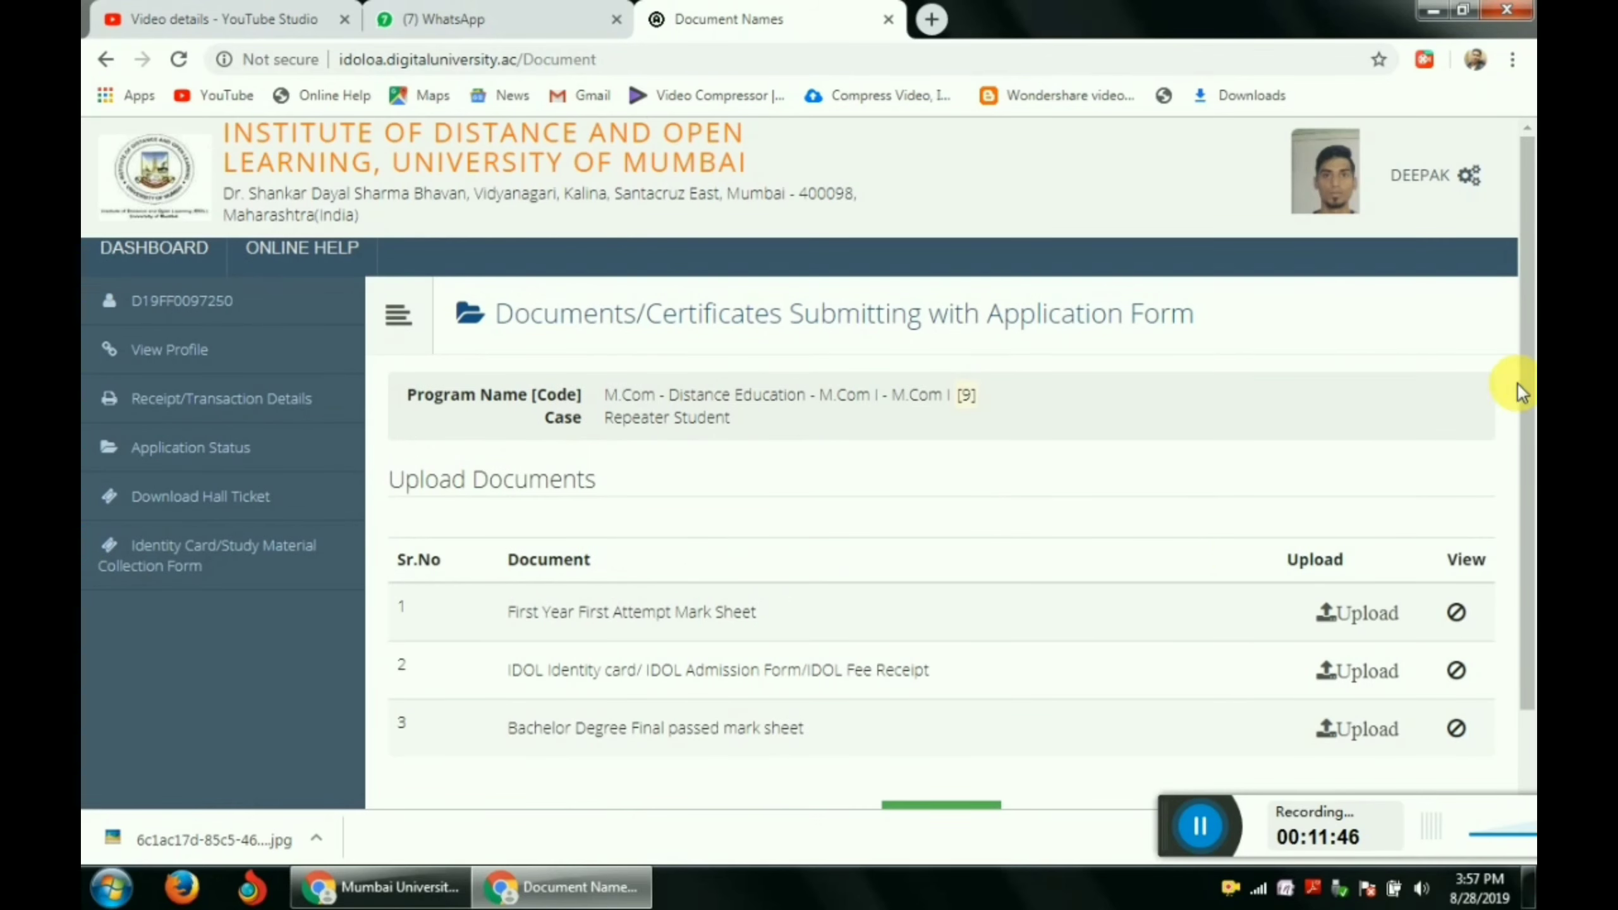
{"action": "left_click_drag", "start_coordinate": [1520, 385], "coordinate": [1520, 465]}
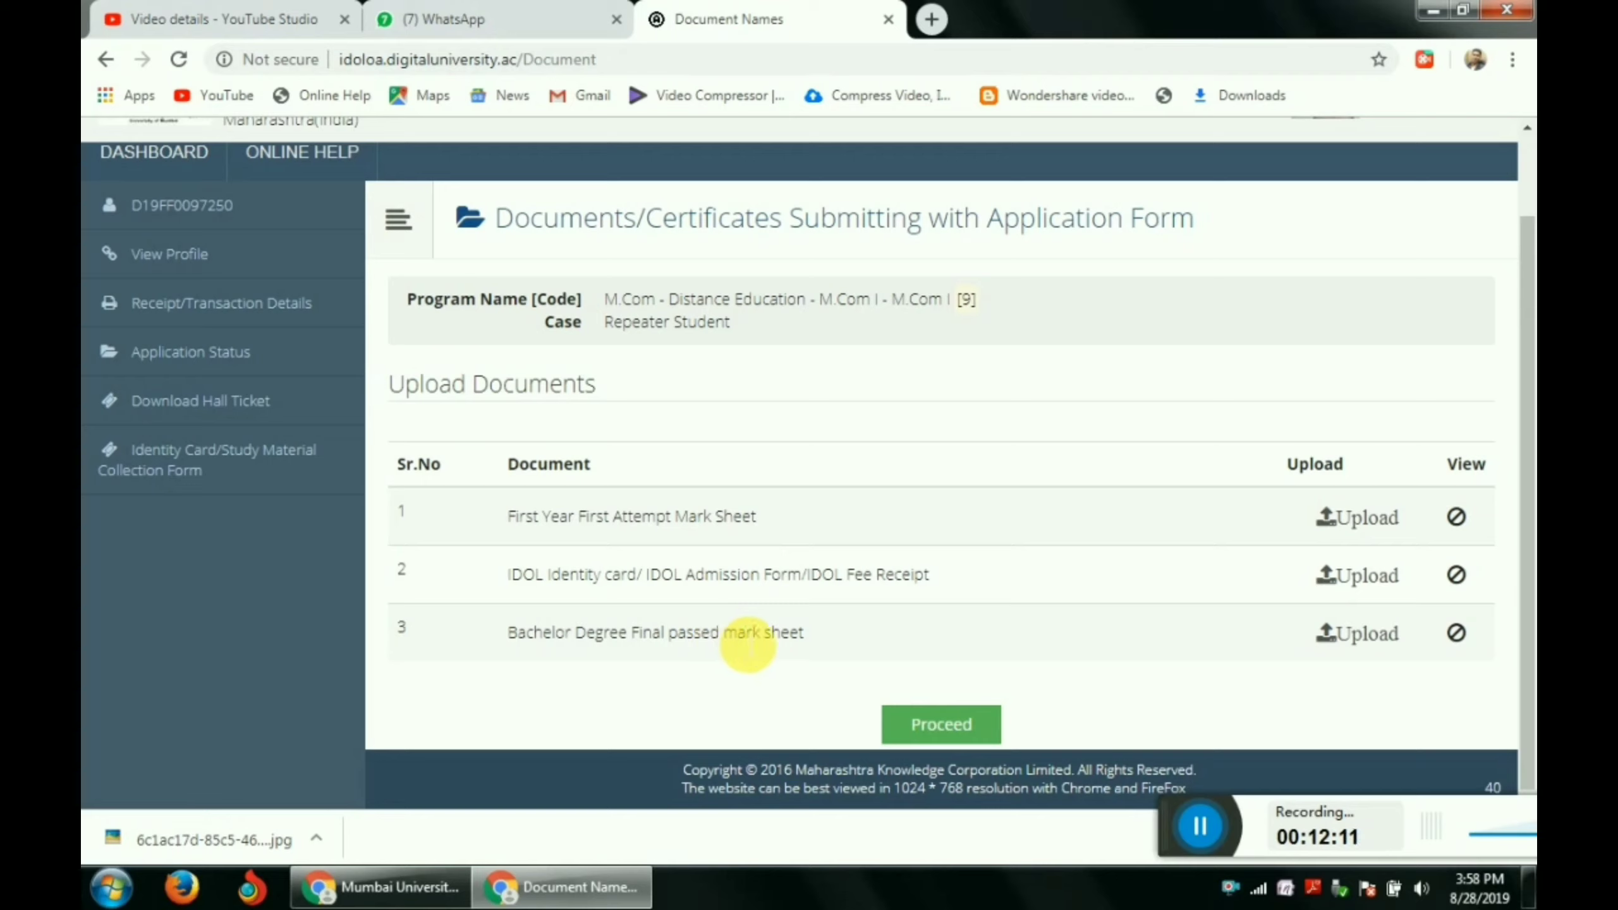
- Open the First Year First Attempt Mark Sheet upload page, then switch to the Mumbai University notices page
{"action": "left_click", "coordinate": [1339, 524]}
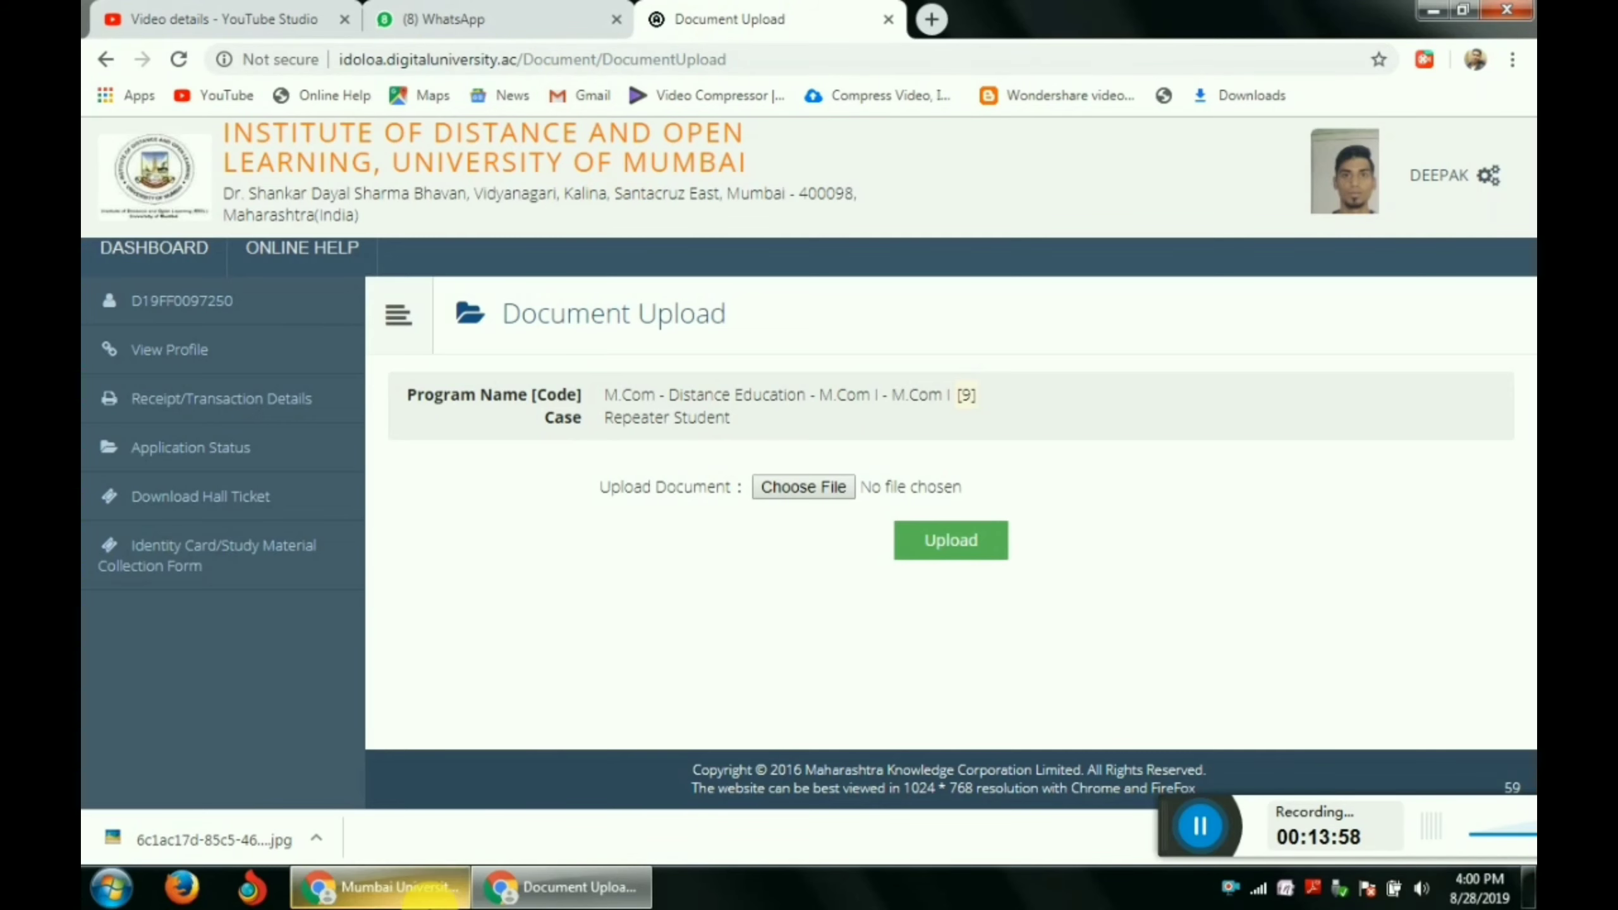
{"action": "left_click", "coordinate": [419, 895]}
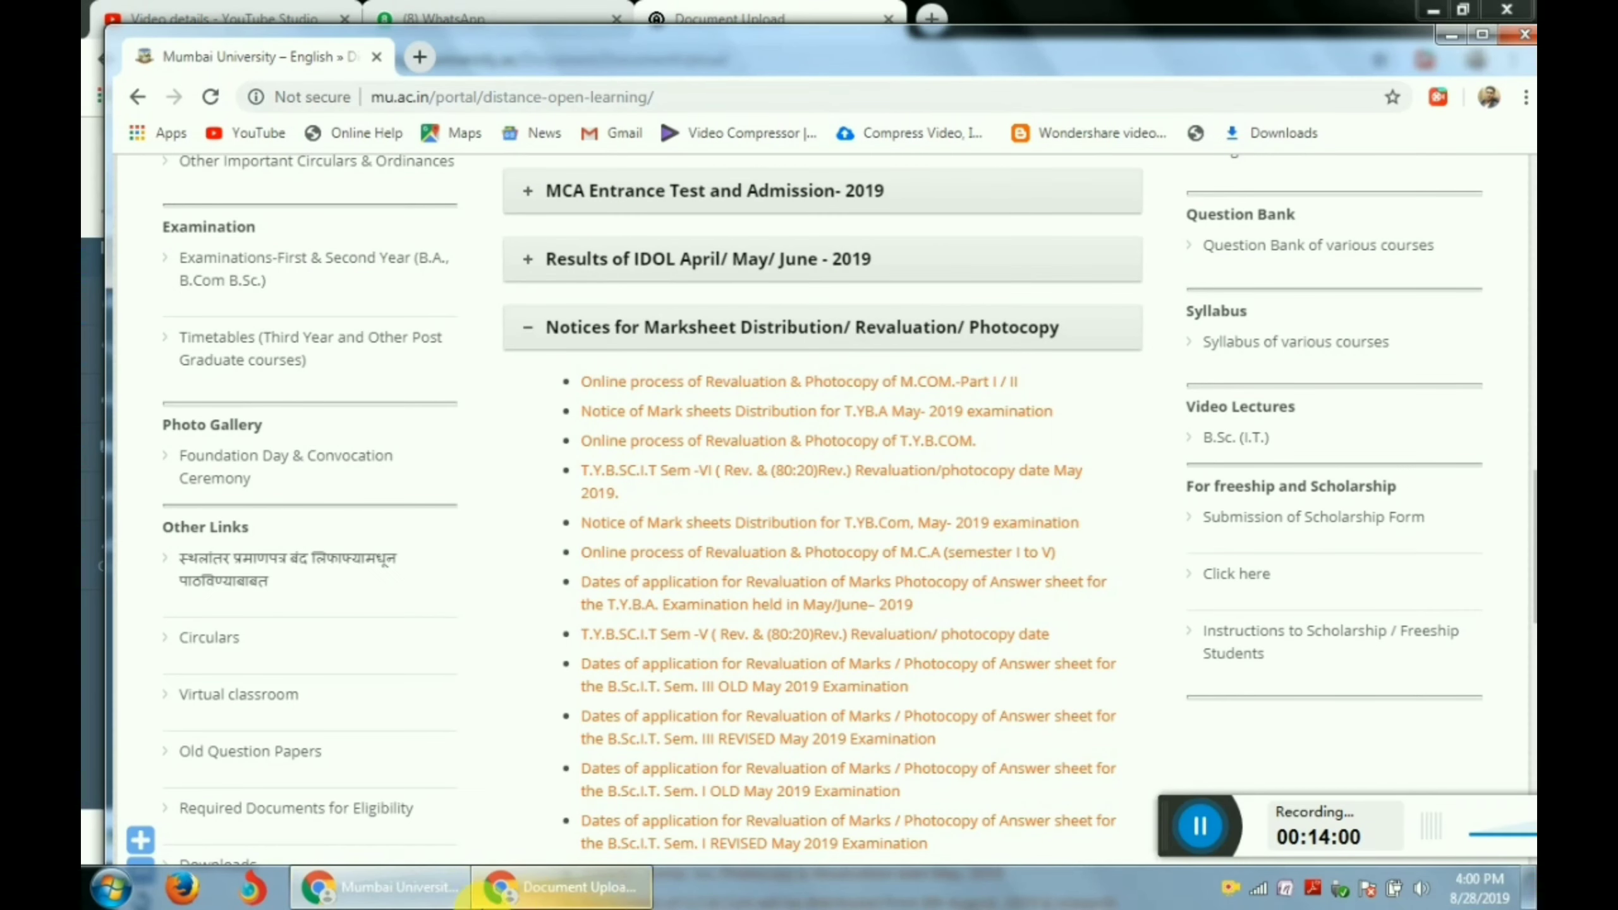
- Minimize the Document Upload and Mumbai University Chrome windows to reveal the desktop
{"action": "left_click", "coordinate": [537, 892]}
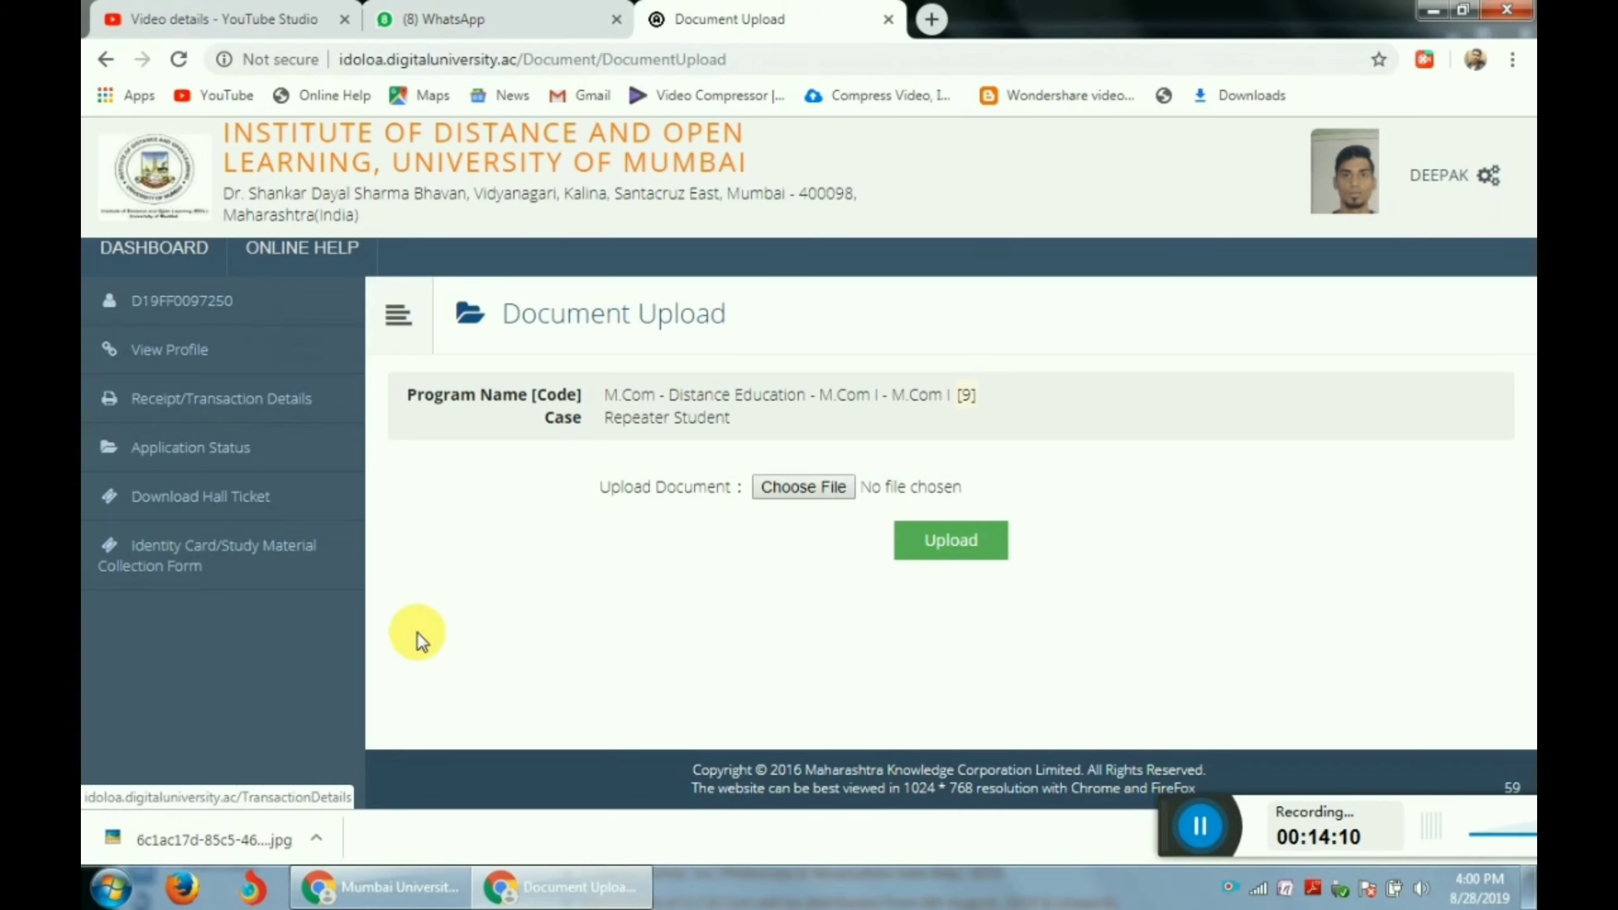
{"action": "mouse_move", "coordinate": [403, 893]}
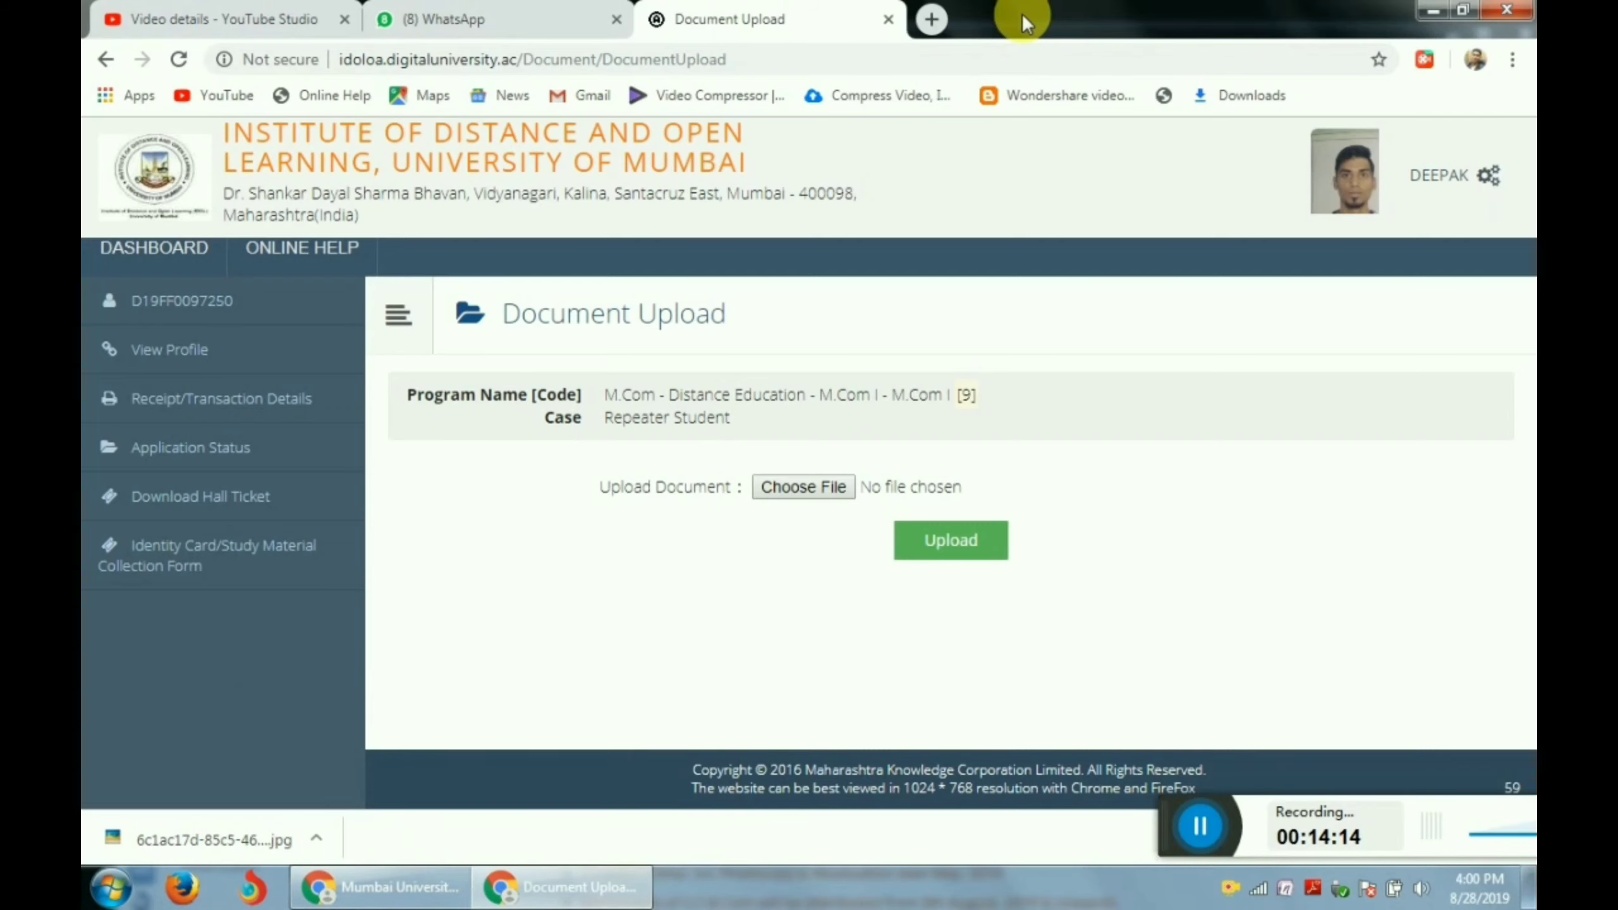
{"action": "left_click", "coordinate": [1431, 14]}
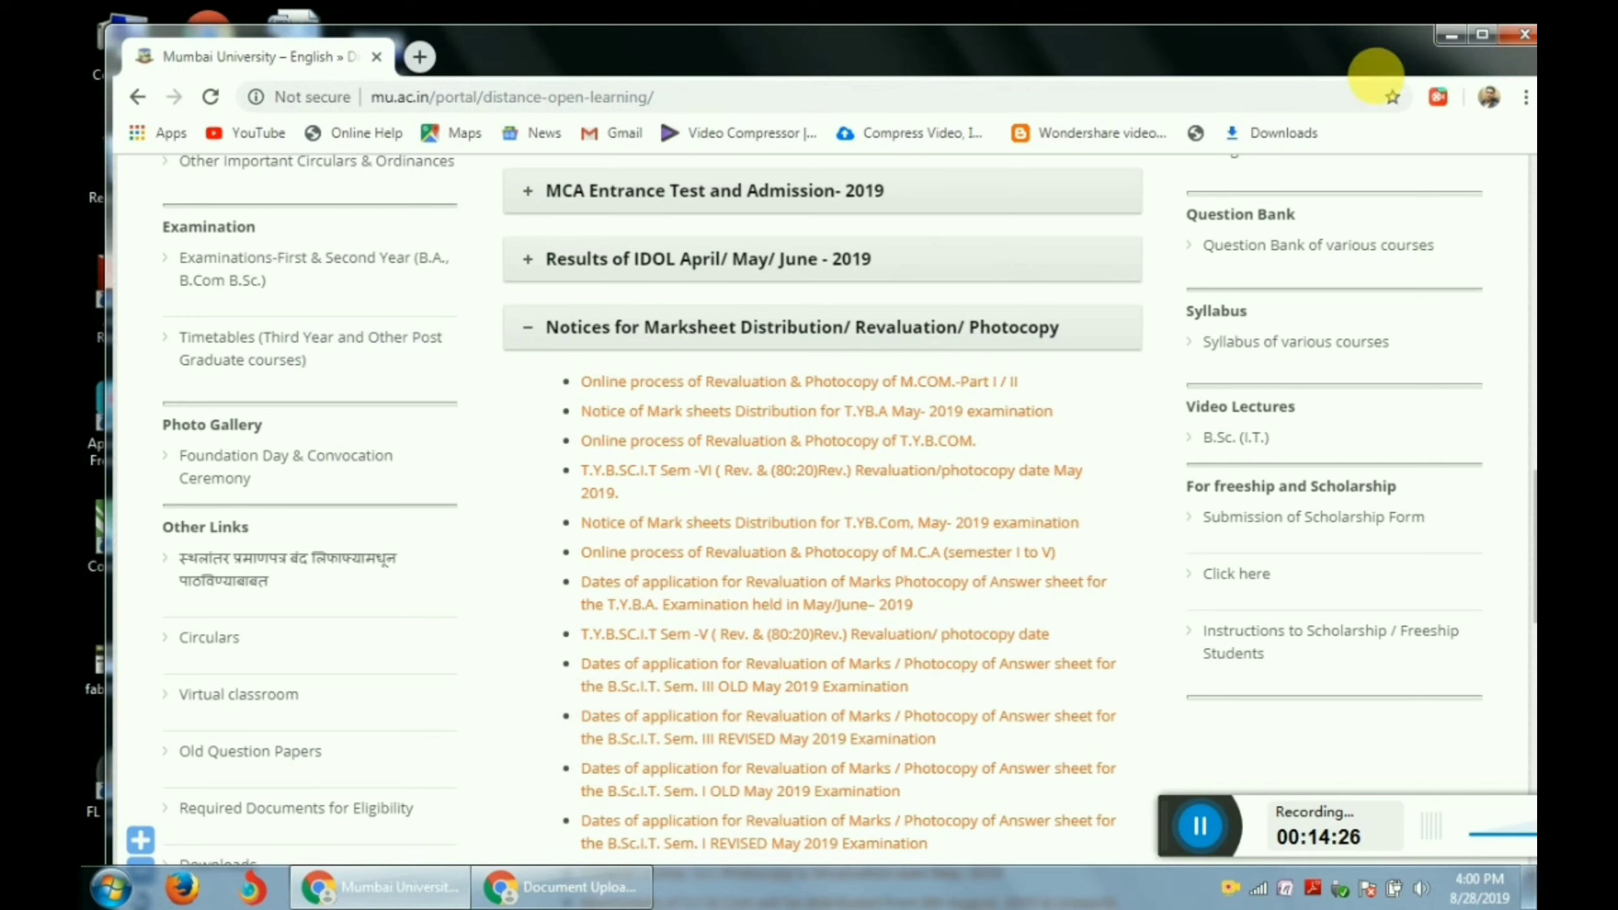
{"action": "left_click", "coordinate": [1449, 35]}
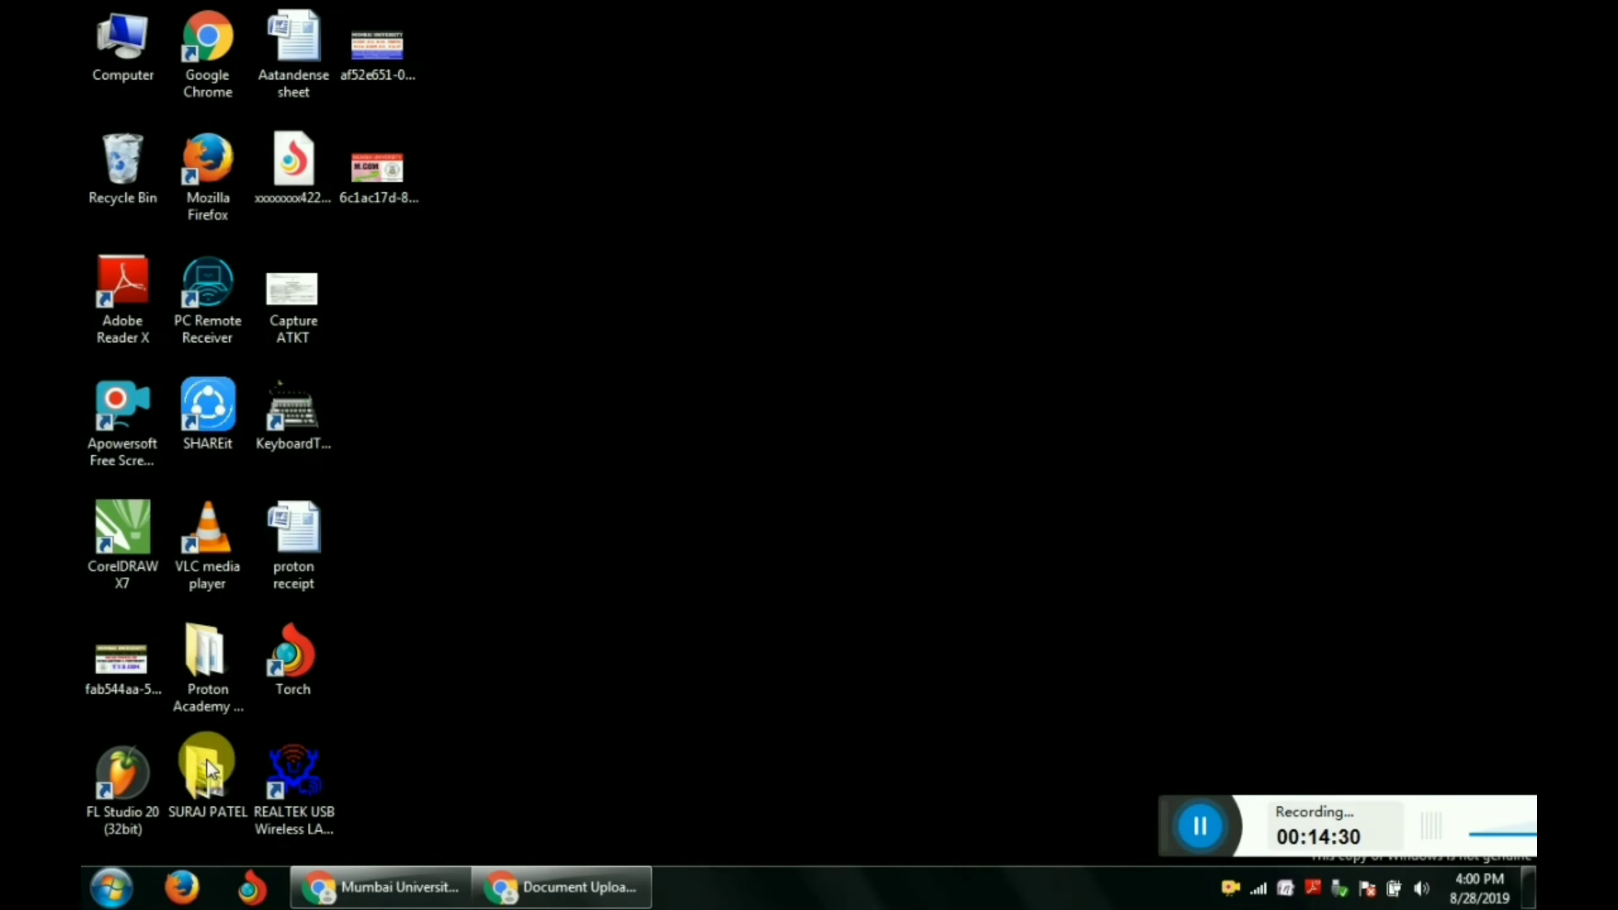
- Launch SHAREit from the desktop and start searching for a mobile phone's hotspot
{"action": "left_click", "coordinate": [215, 416]}
{"action": "left_click", "coordinate": [216, 422]}
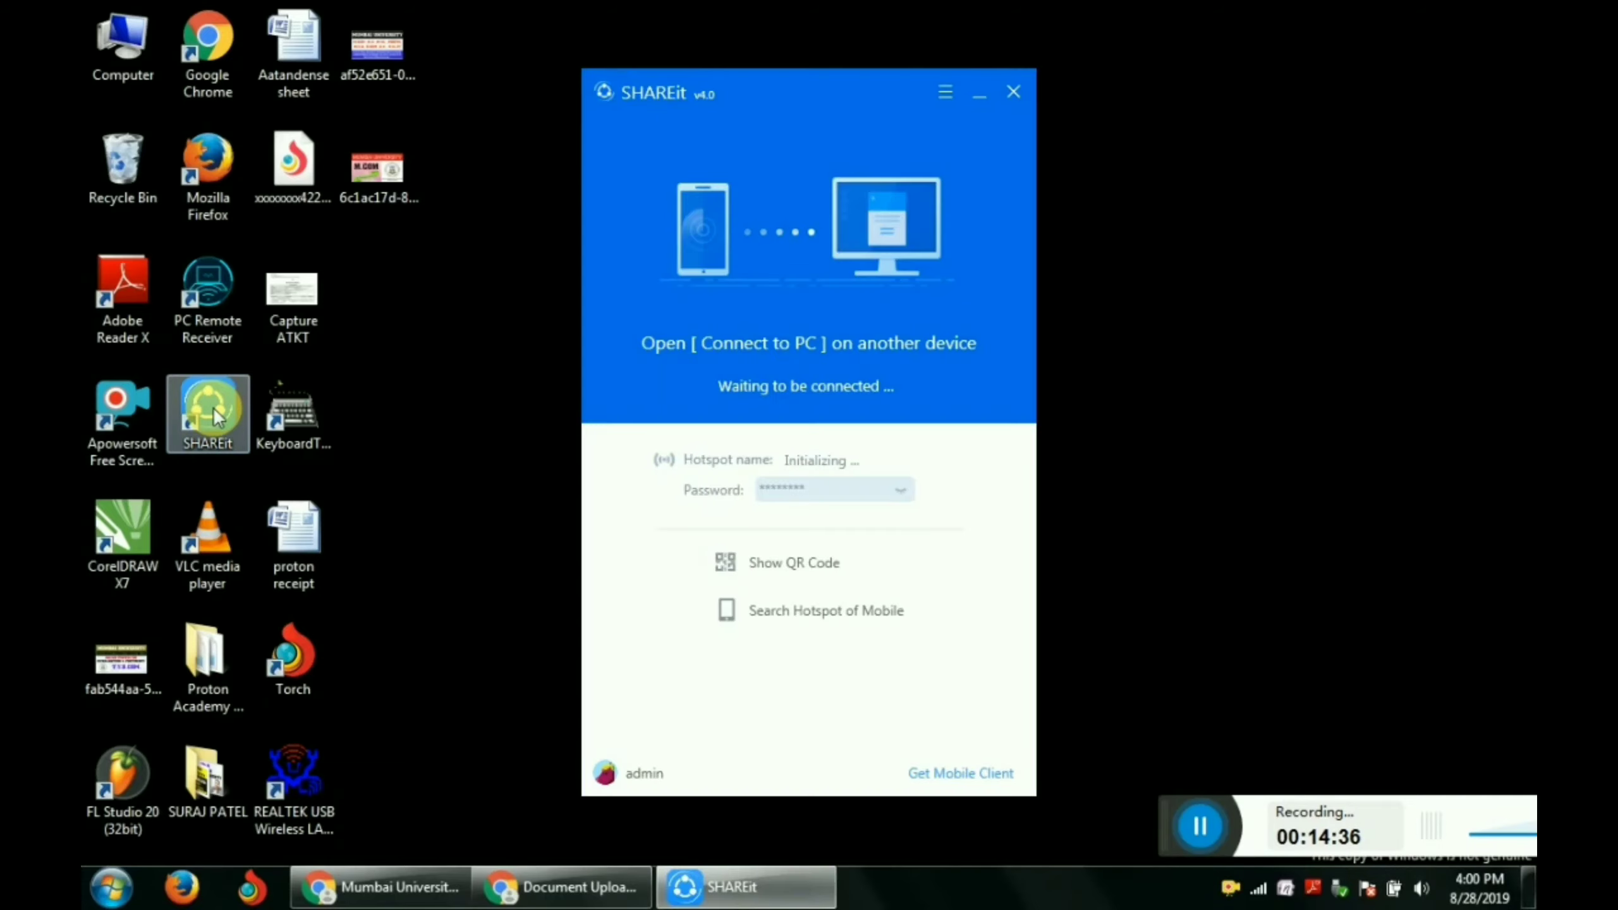
{"action": "left_click", "coordinate": [828, 619]}
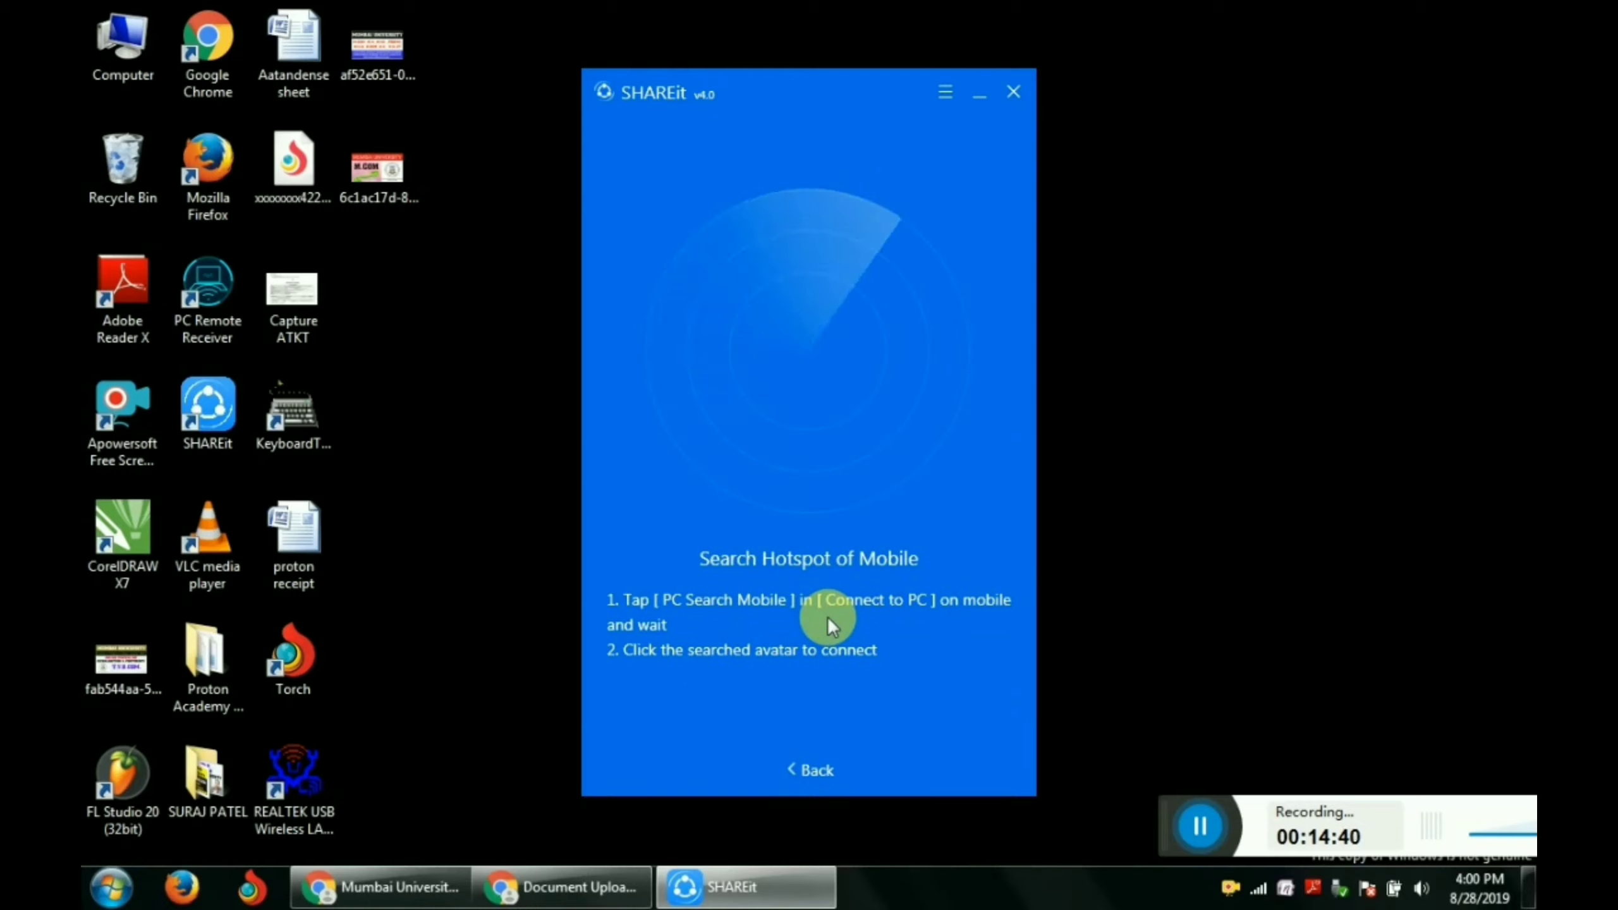